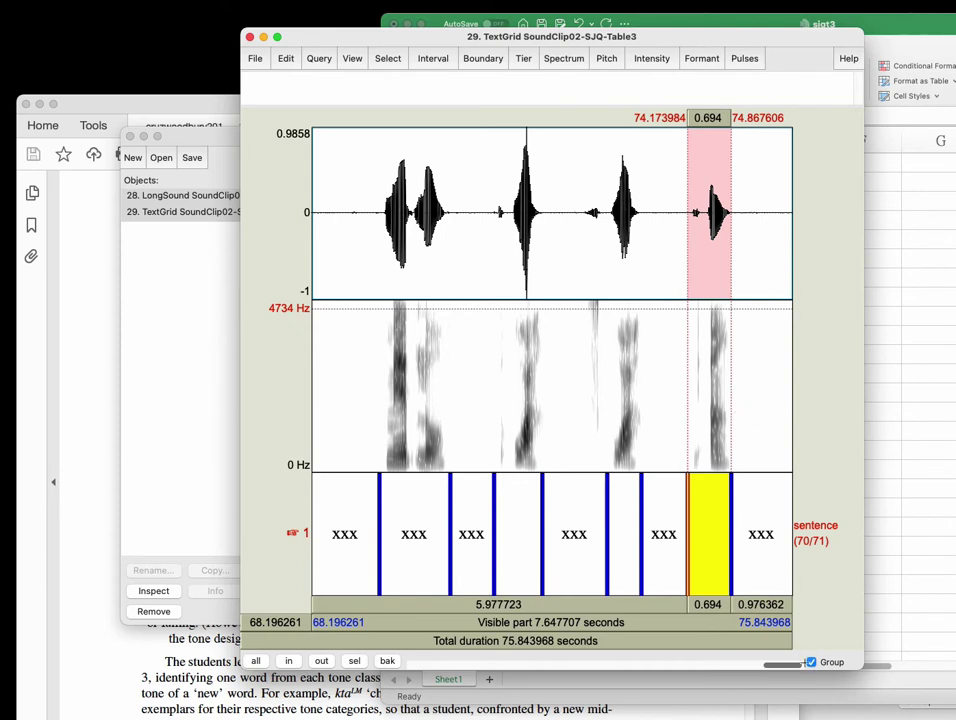
Return to the start of the recording and play the second interval on the sentence tier.
left_click_drag(793, 664, 415, 668)
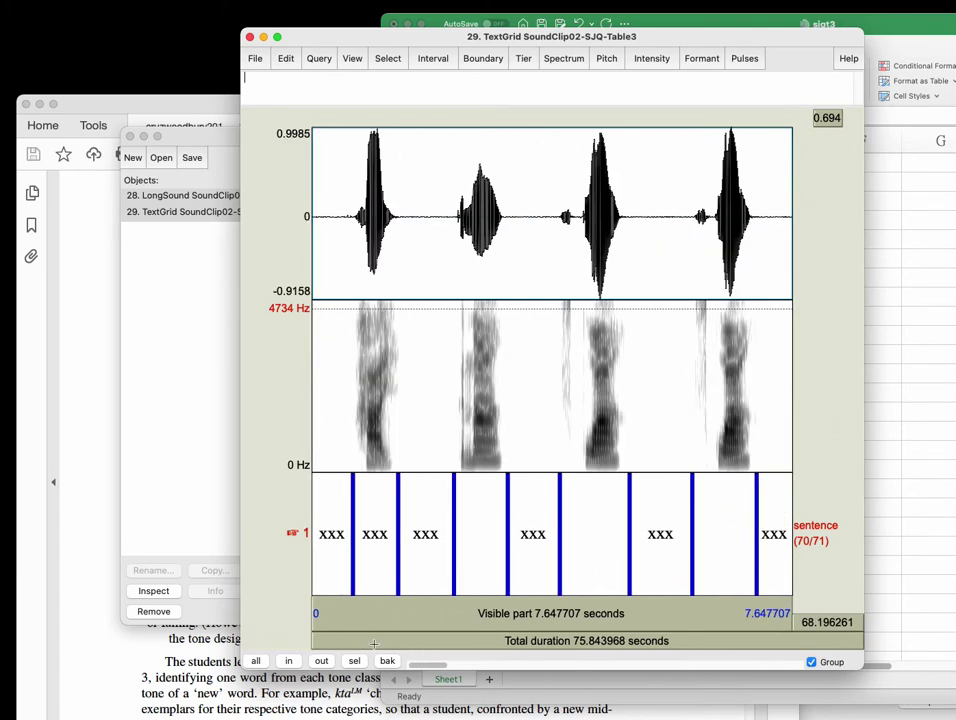
left_click(338, 545)
key("Tab")
key("alt+Right")
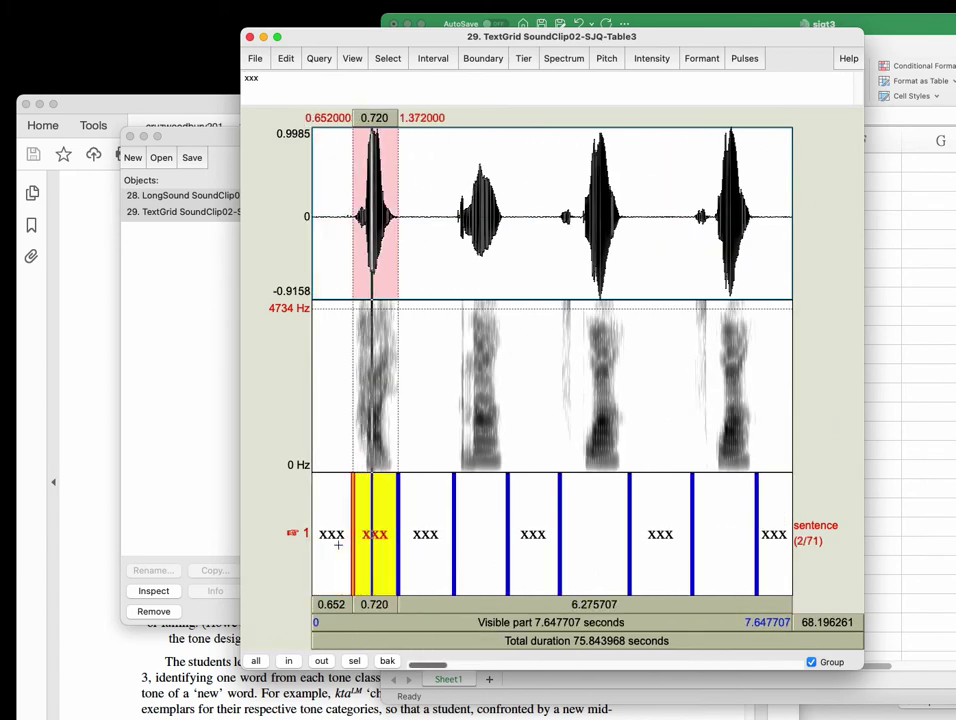
left_click(338, 545)
key("alt+Right")
left_click(338, 545)
key("alt+Right")
left_click(338, 545)
key("alt+Right")
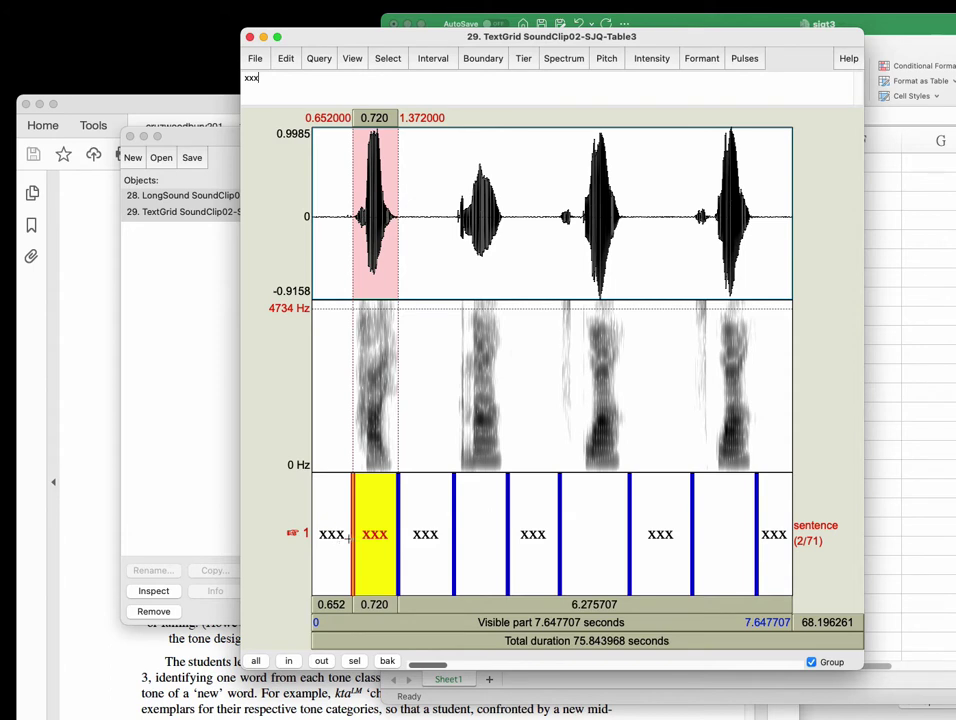
Clear the second interval's label and remove its starting boundary so that it merges with the first interval.
key("BackSpace")
key("BackSpace")
key("BackSpace")
left_click(486, 59)
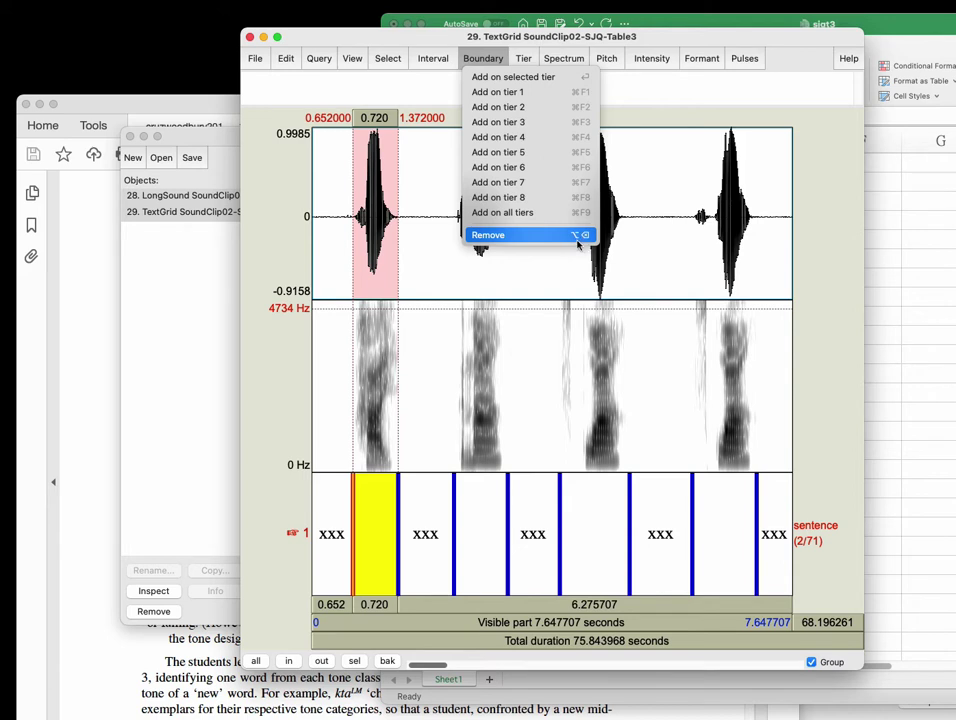
left_click(398, 543)
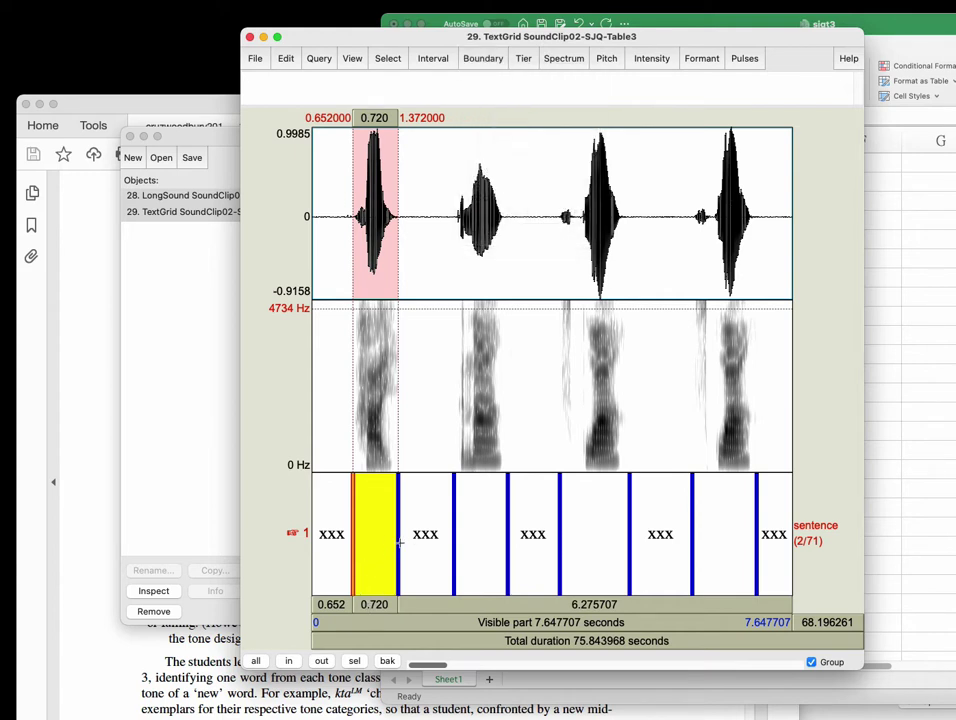
key("alt+BackSpace")
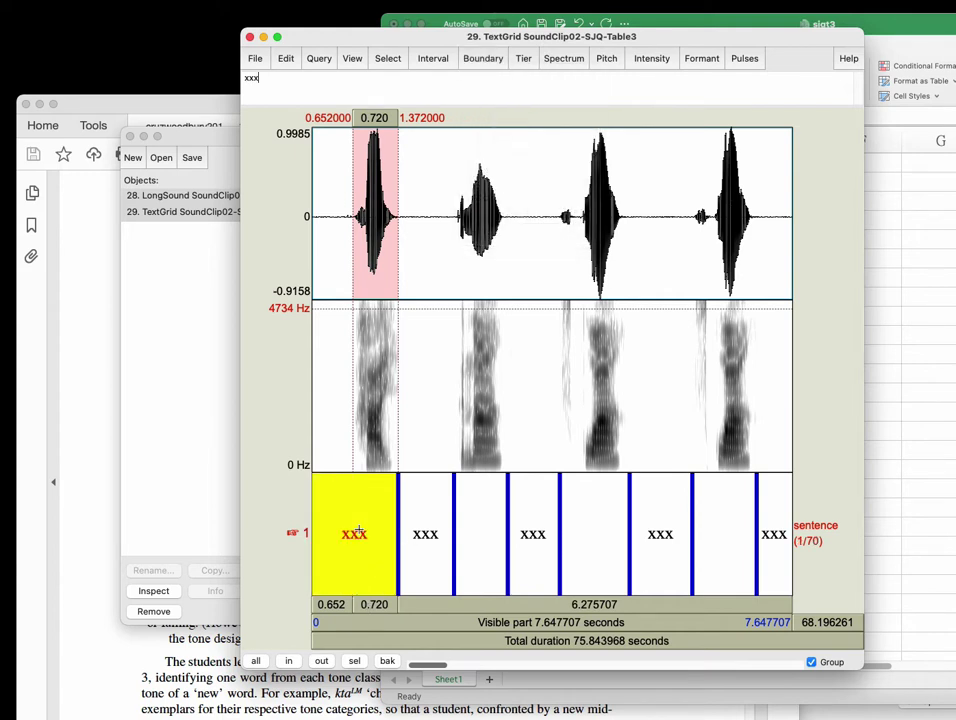
left_click(362, 531)
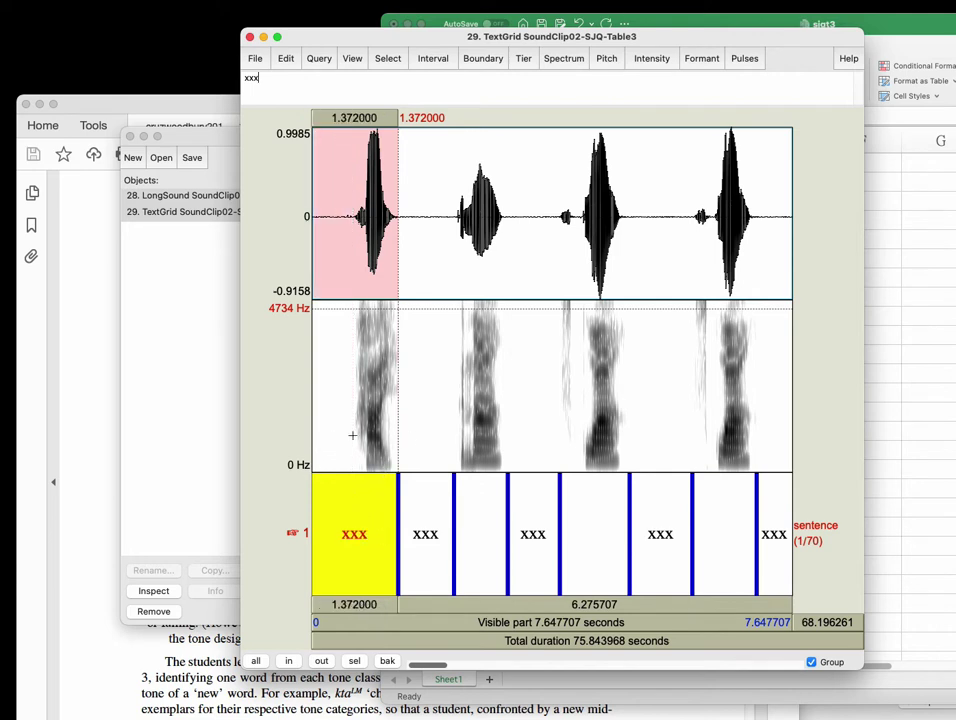
left_click(425, 535)
left_click(356, 536)
left_click(472, 548)
type("kwna-")
key("BackSpace")
key("BackSpace")
key("BackSpace")
key("BackSpace")
key("BackSpace")
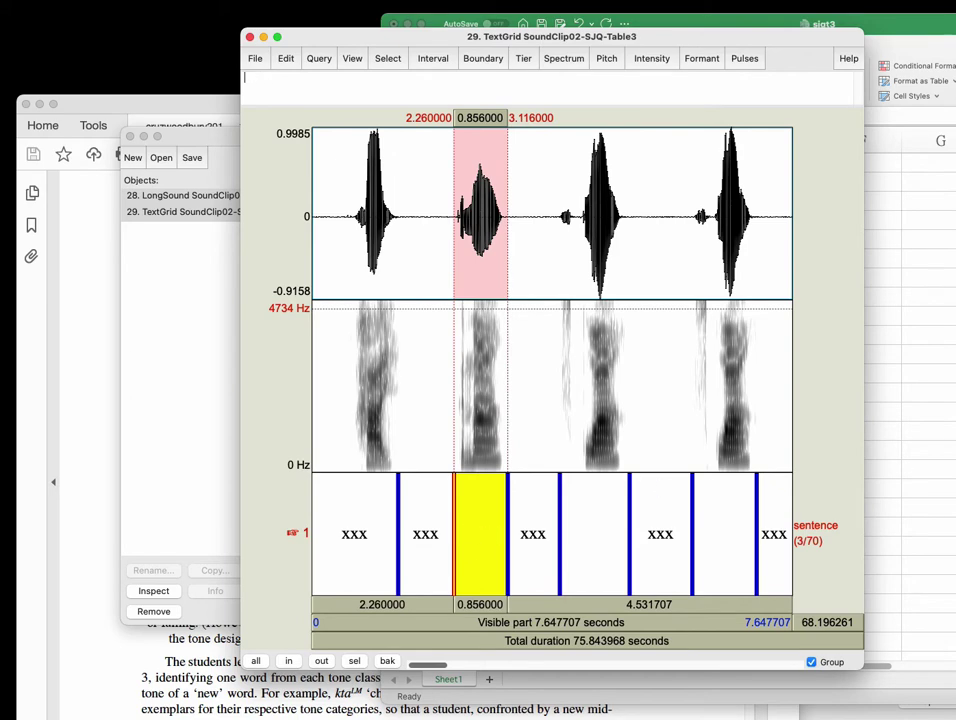
Switch to the sjqt3 workbook in Excel and examine how column A combines sjq, tone and gloss into item labels.
left_click(785, 448)
left_click(785, 450)
left_click(940, 470)
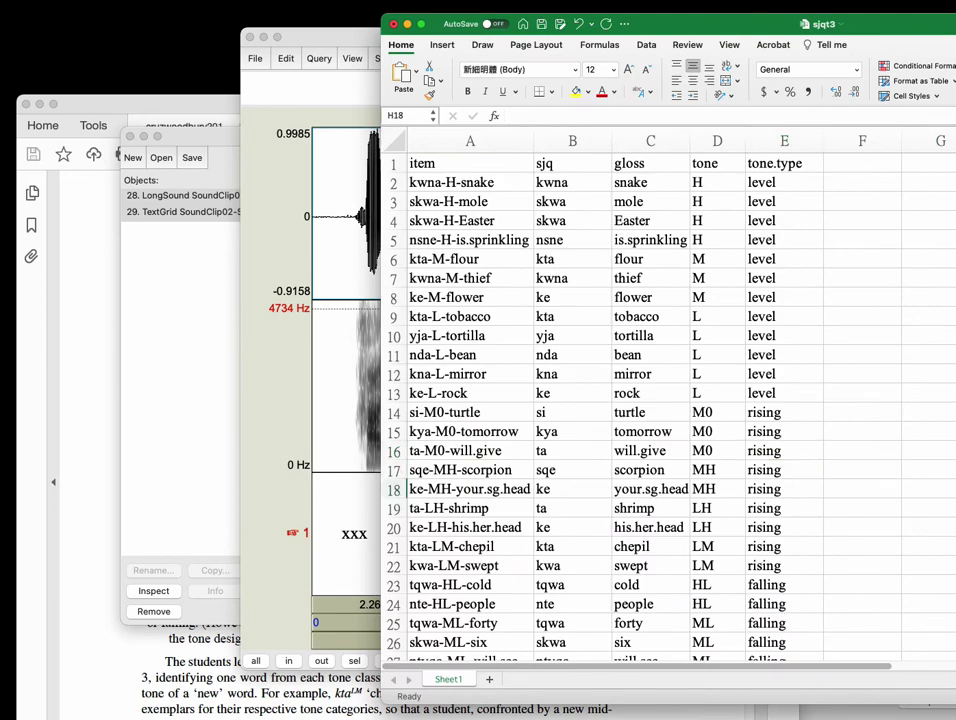
left_click_drag(676, 24, 648, 22)
left_click(544, 410)
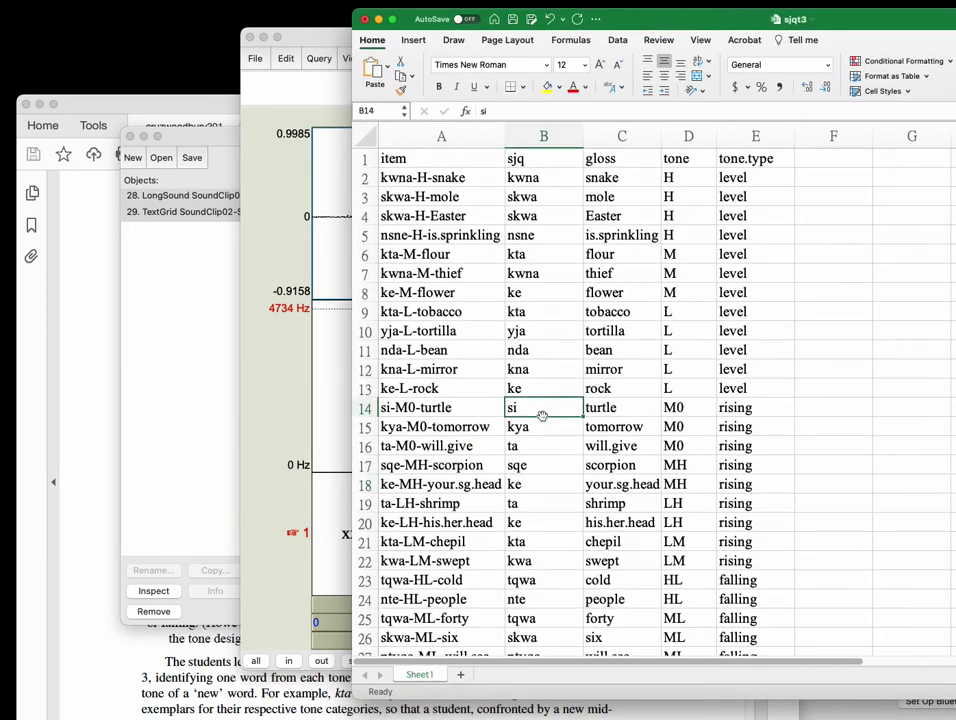
left_click_drag(544, 410, 437, 380)
left_click(437, 388)
left_click(422, 177)
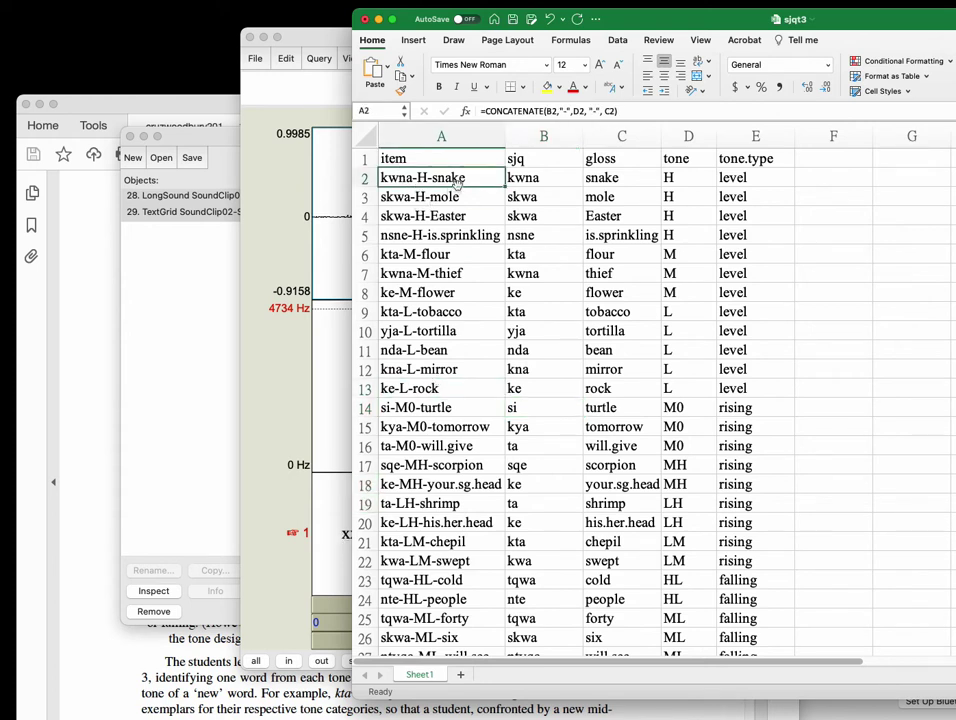
Compare the first item labels in column A, rows 2 to 5, with the unlabelled intervals in the Praat TextGrid.
left_click(463, 203)
key("Down")
key("Down")
key("Up")
key("Up")
left_click(481, 235)
left_click(335, 517)
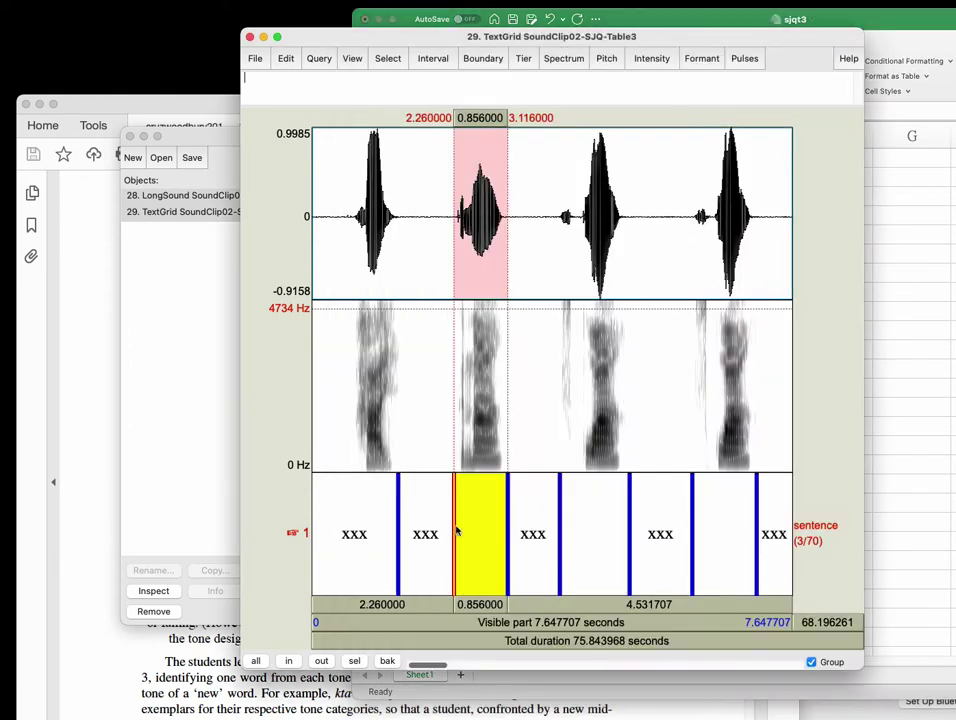
left_click(586, 523)
left_click(903, 495)
key("Up")
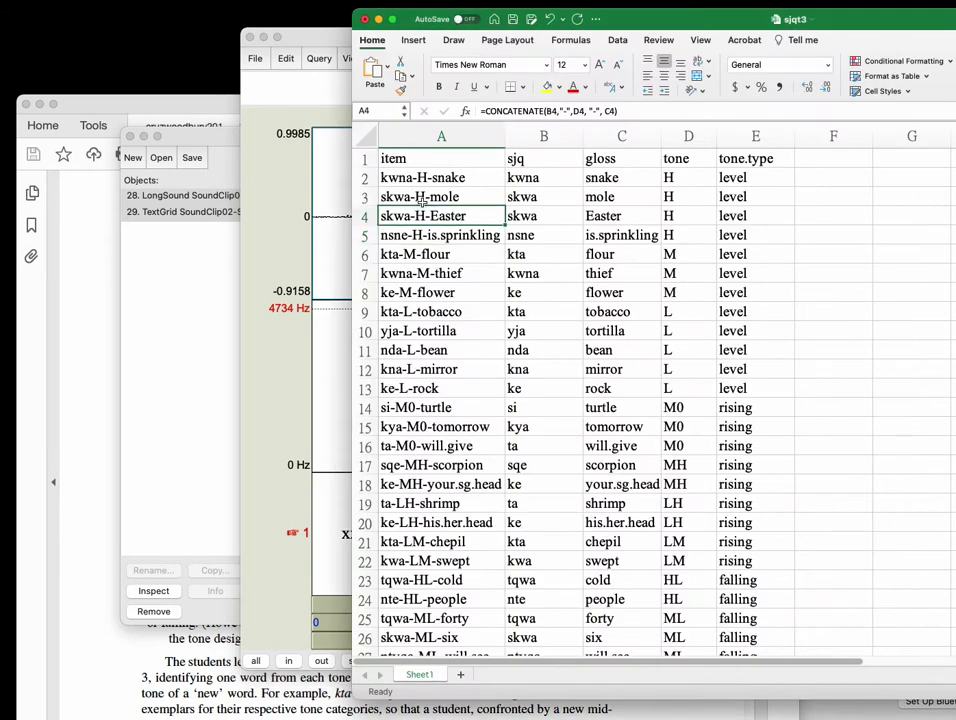
left_click(328, 343)
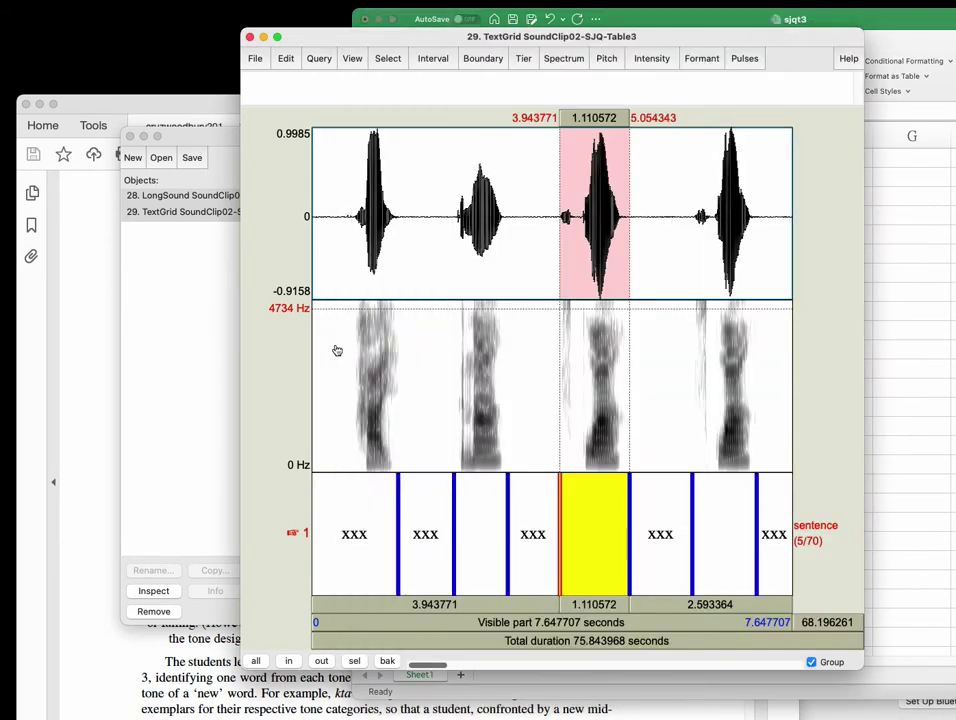
Open label_from_text_file.praat from the scripts folder of chatino_demo in Praat and enlarge the script window.
key("super+Tab")
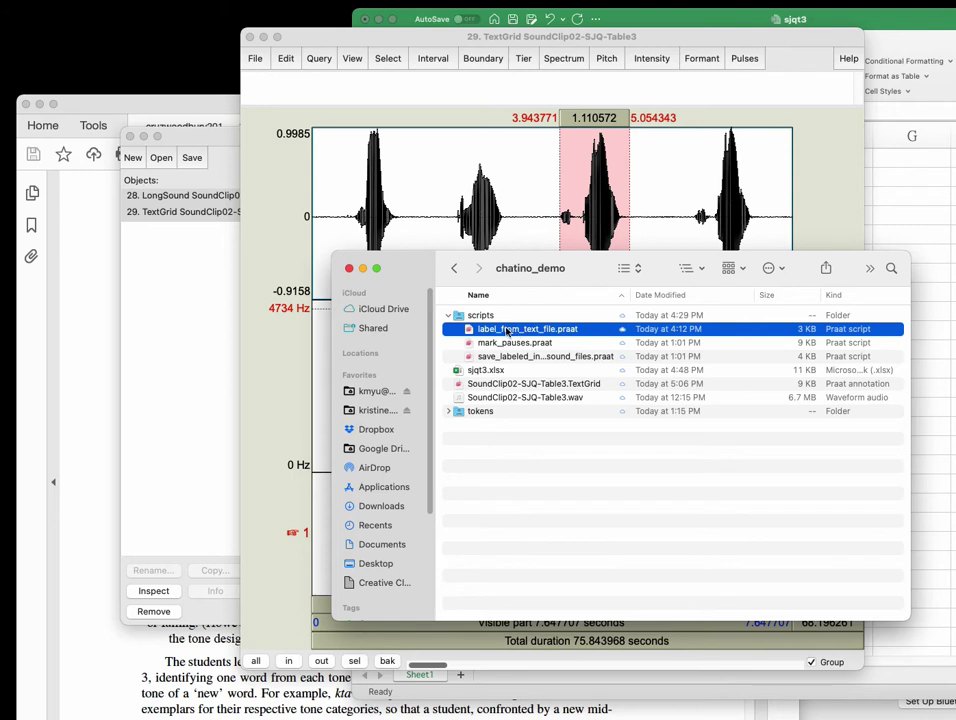
left_click(216, 282)
left_click(165, 158)
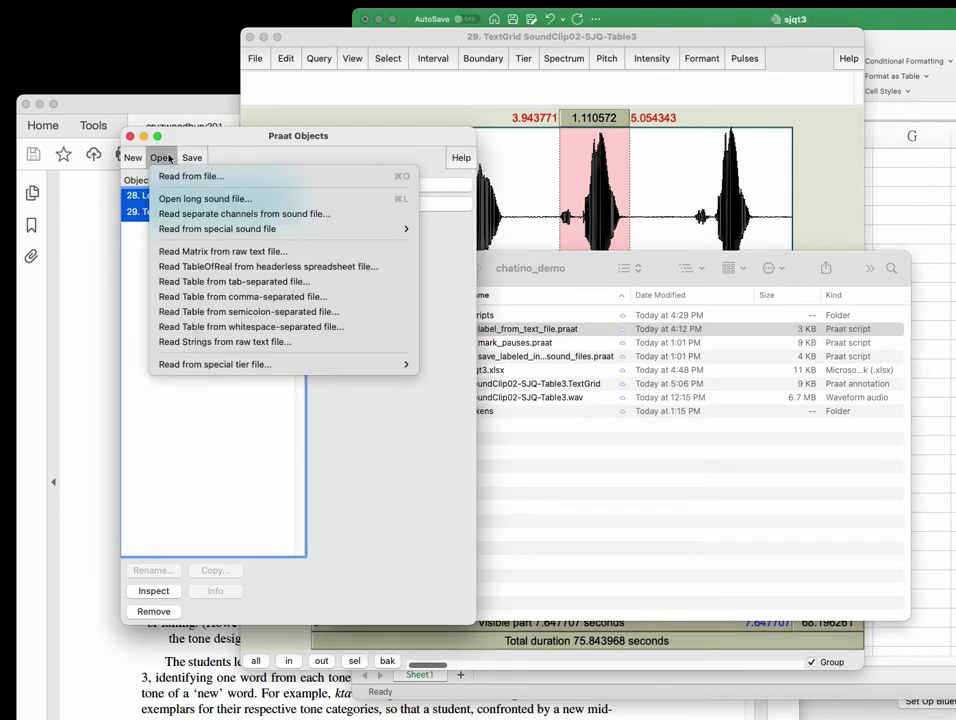
left_click(165, 176)
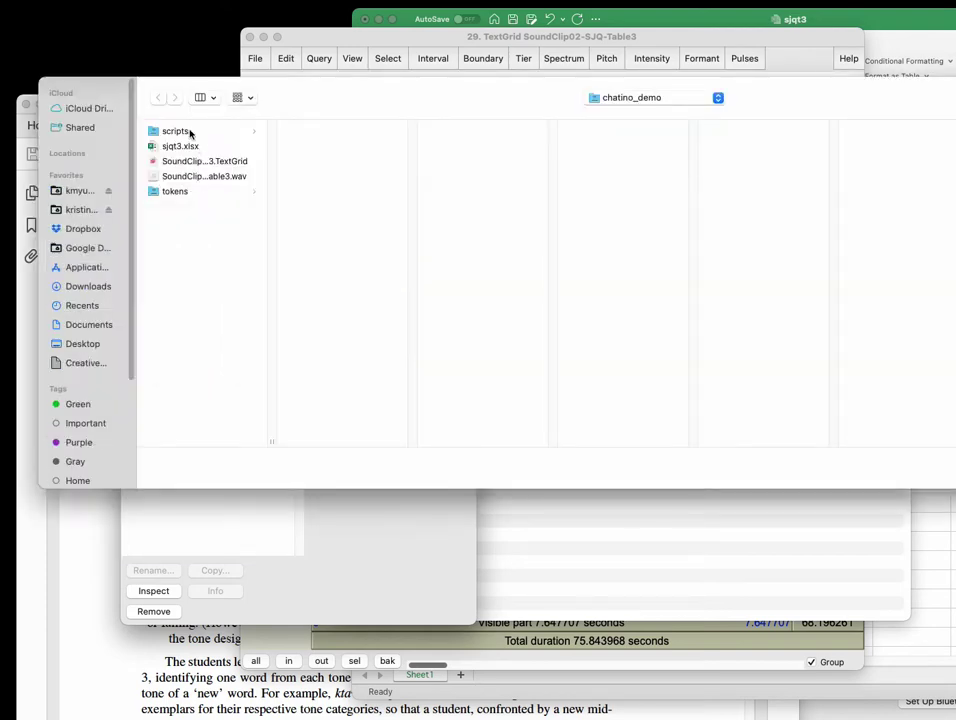
left_click(188, 131)
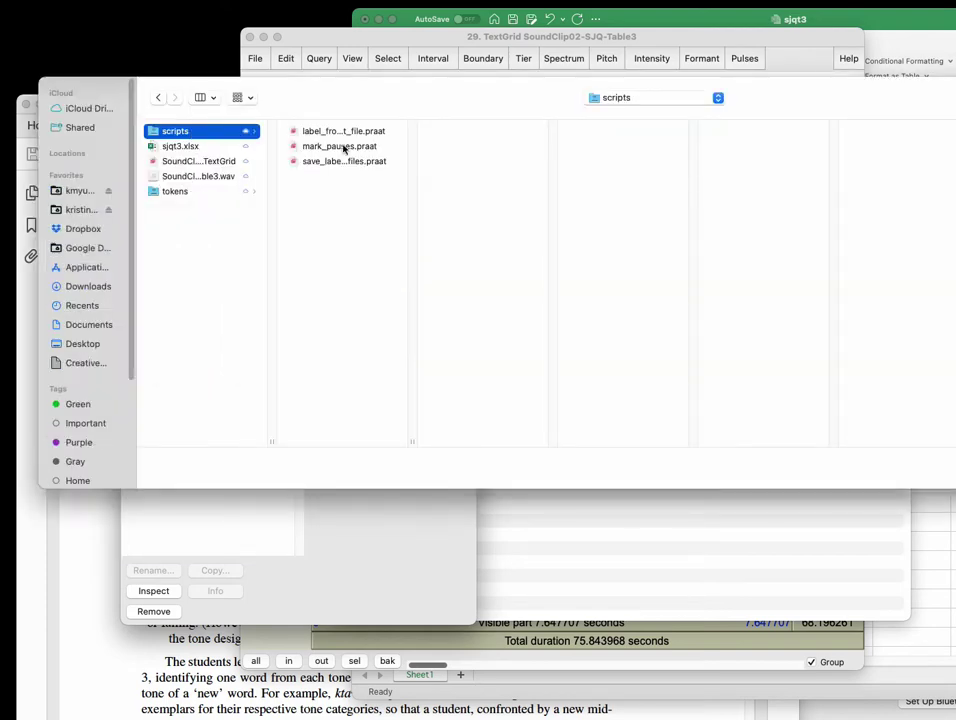
double_click(342, 131)
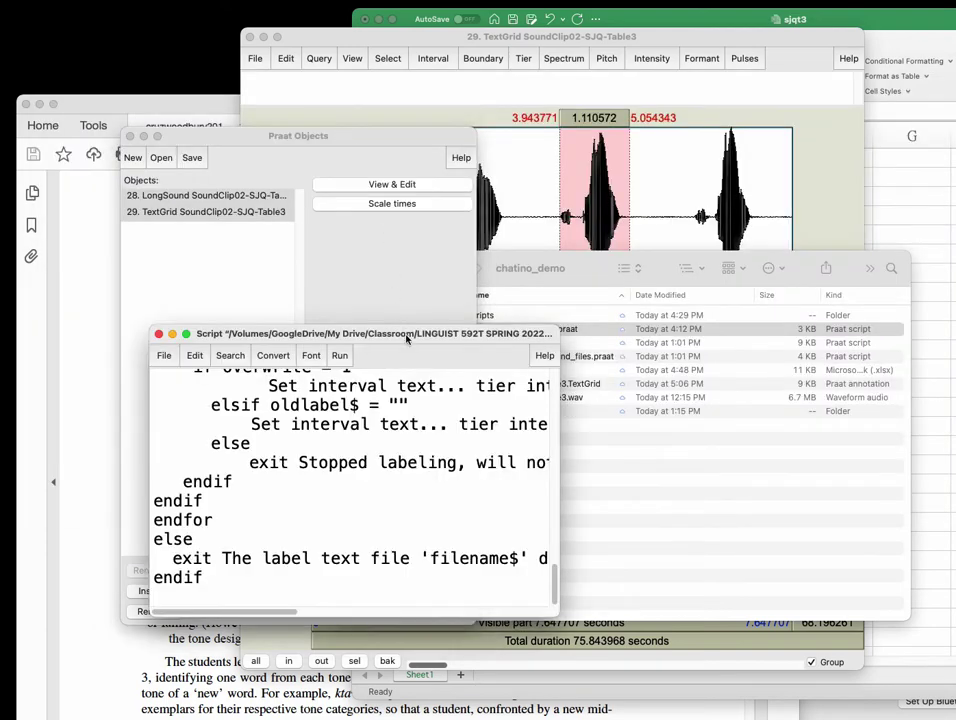
left_click_drag(400, 333, 492, 135)
left_click_drag(648, 406, 806, 229)
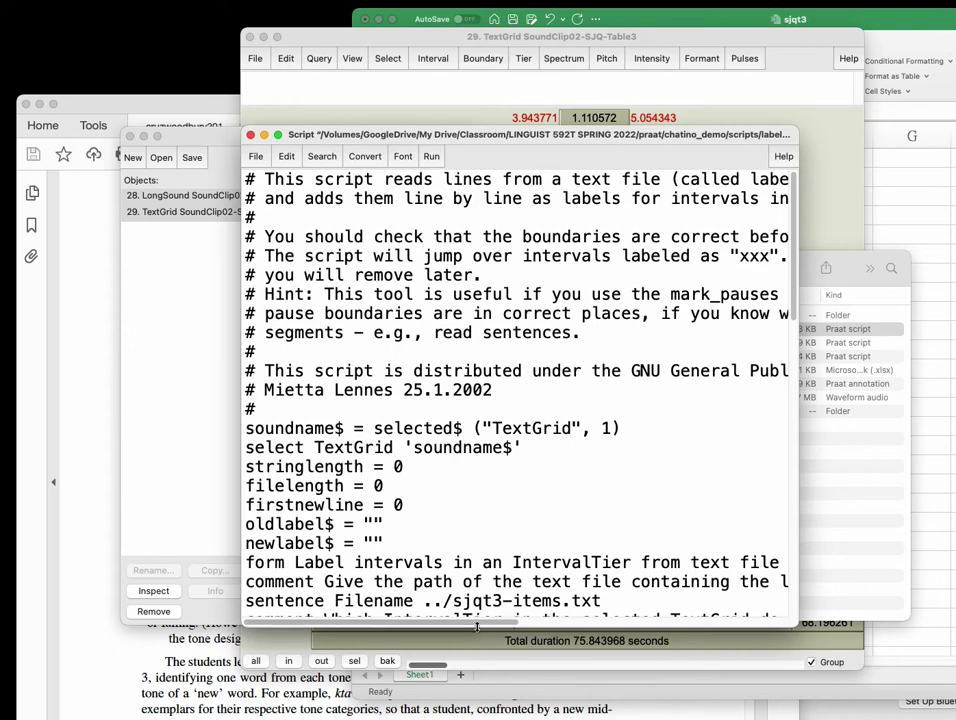
Read through the script's introductory comments and its form block, from the form line to endform.
scroll(476, 627, "right", 5)
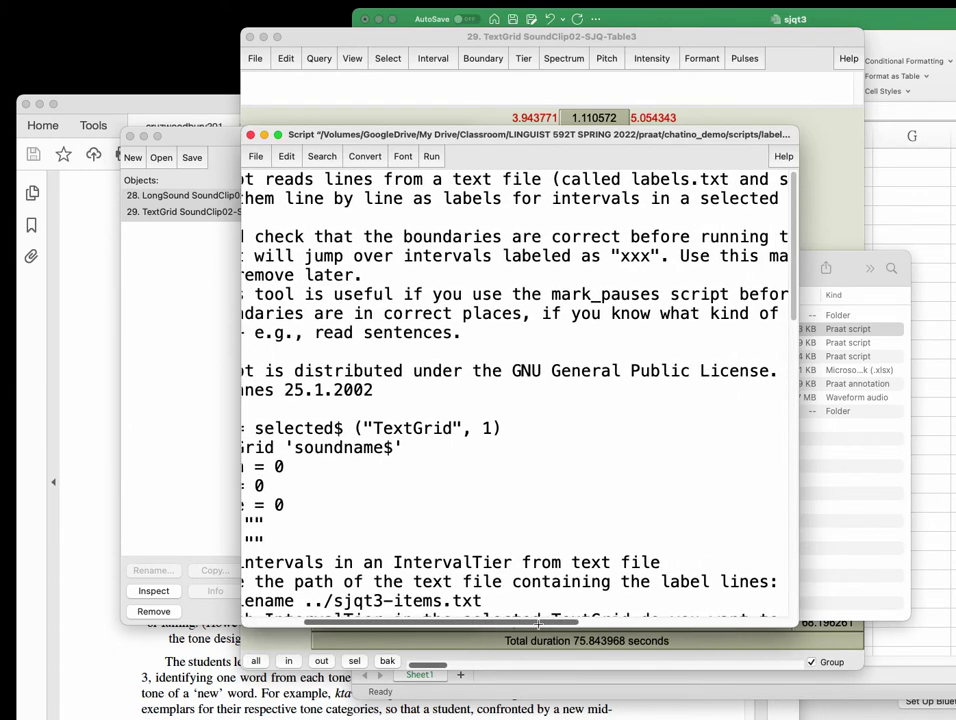
scroll(608, 373, "left", 5)
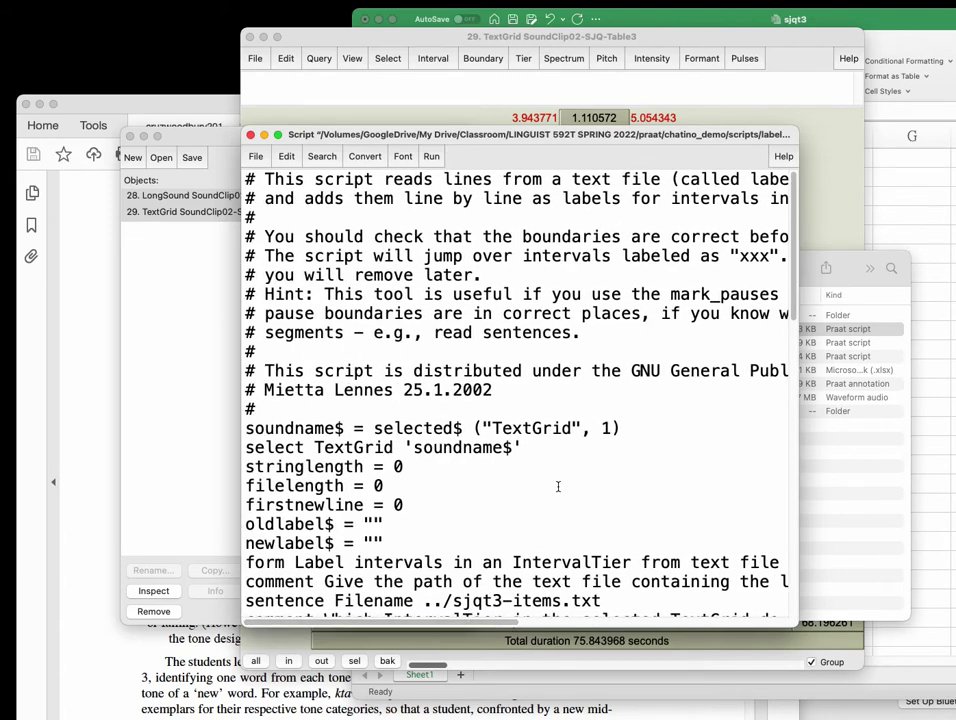
scroll(558, 487, "down", 5)
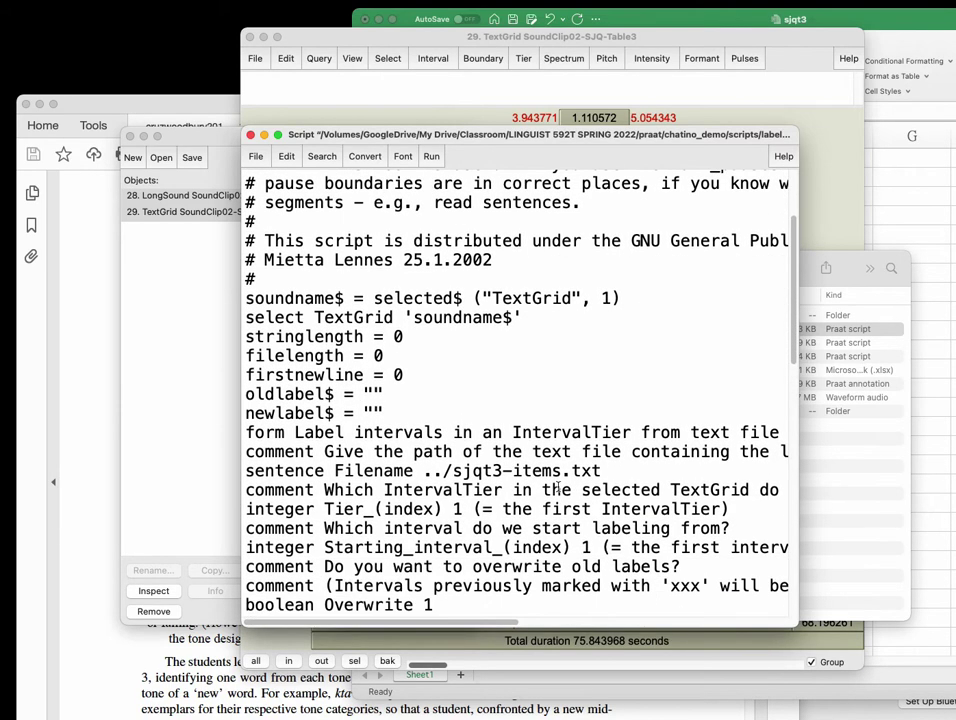
scroll(558, 487, "down", 3)
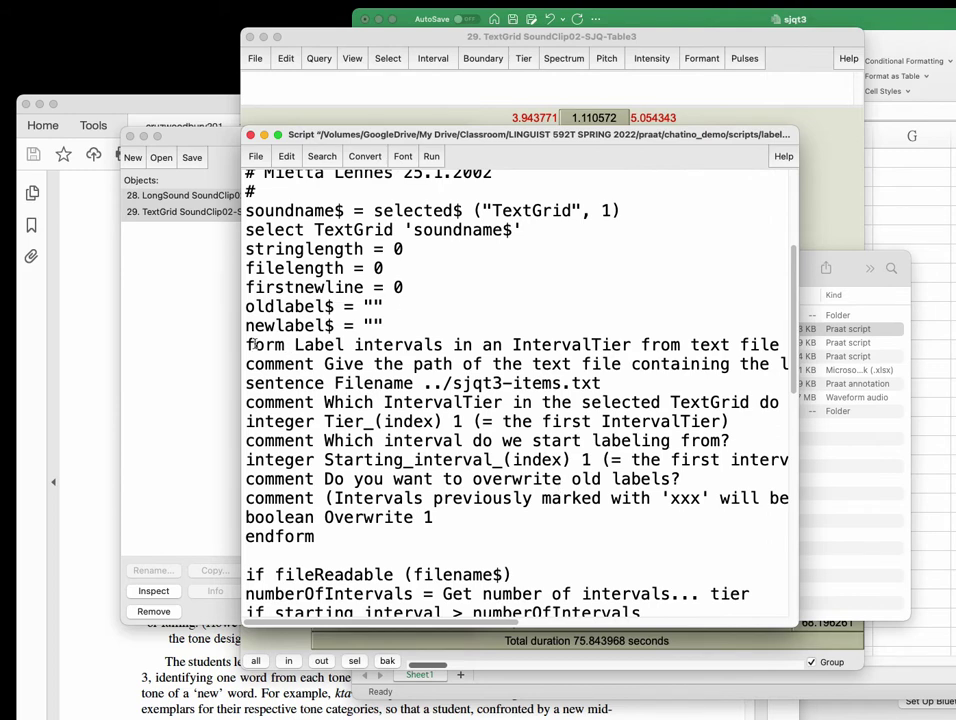
left_click_drag(246, 344, 362, 542)
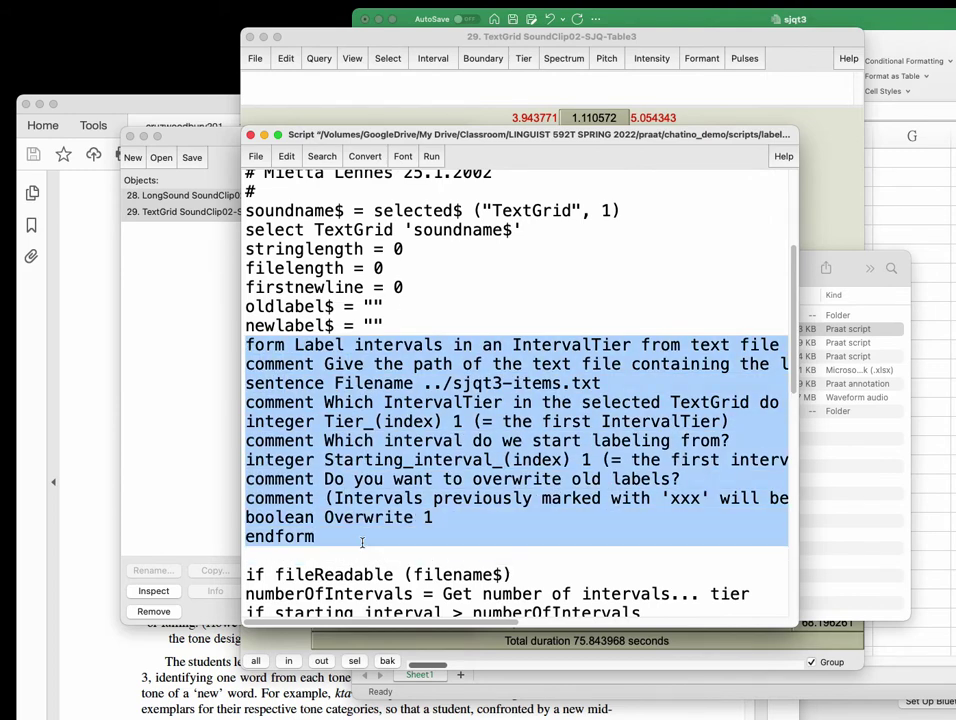
left_click(405, 550)
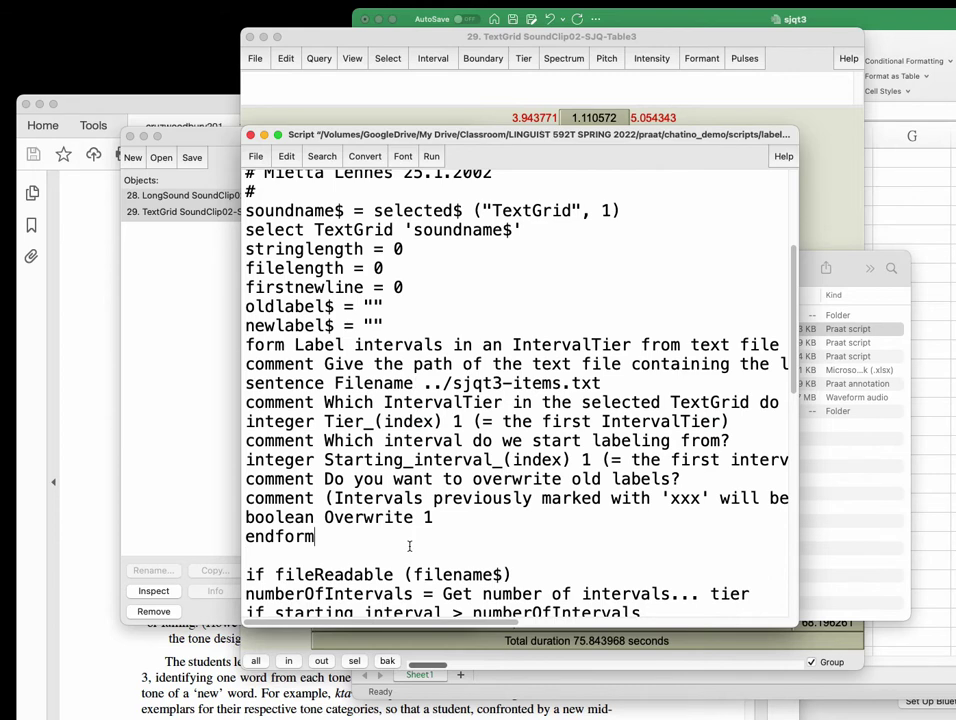
scroll(408, 545, "up", 5)
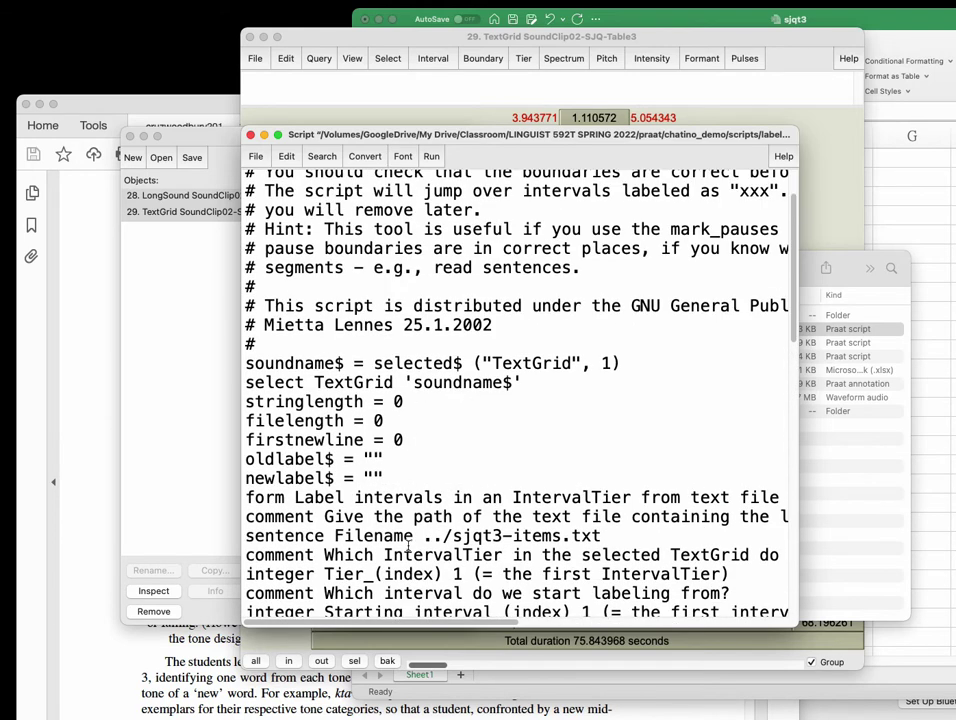
scroll(417, 545, "up", 2)
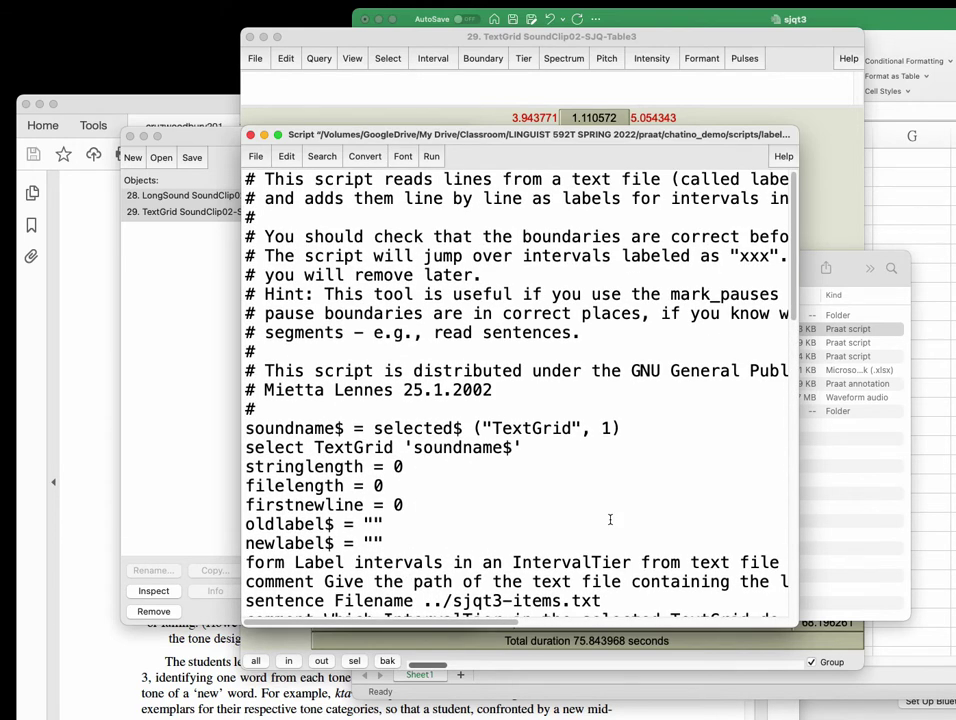
Run the labelling script with the SoundClip02-SJQ-Table3 objects selected and move its settings form over the script window.
left_click(222, 409)
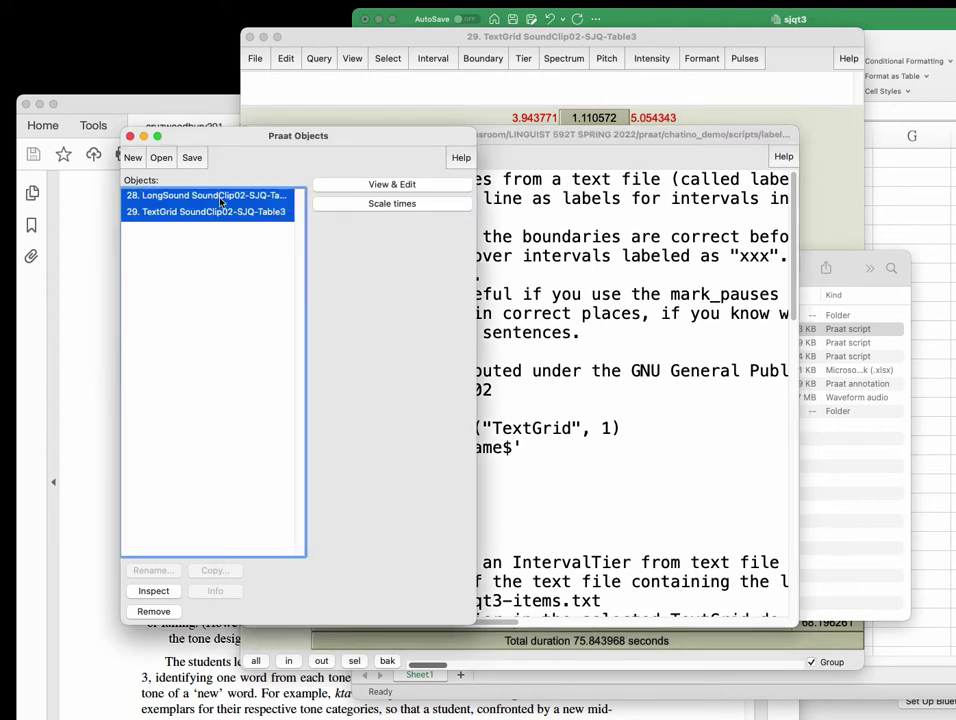
left_click(664, 362)
left_click(433, 156)
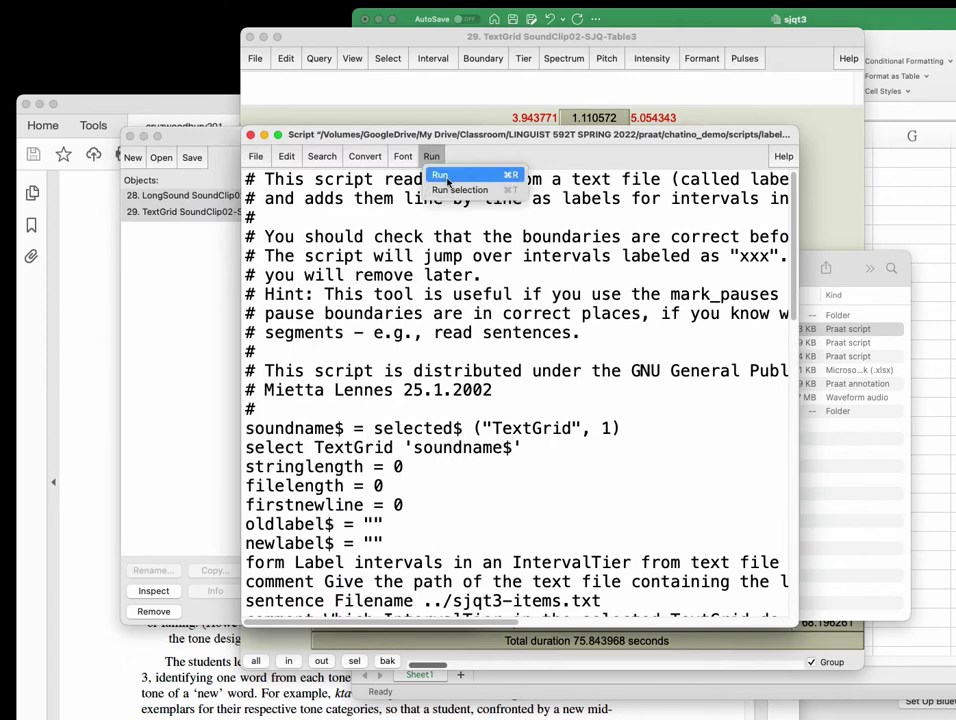
left_click(447, 180)
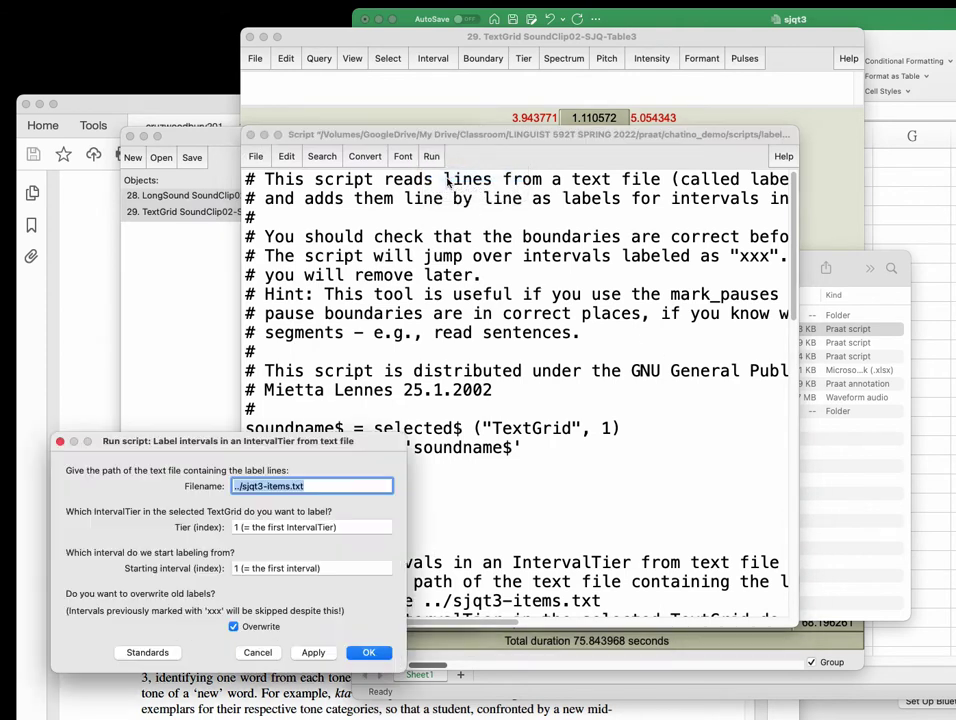
left_click_drag(337, 440, 627, 233)
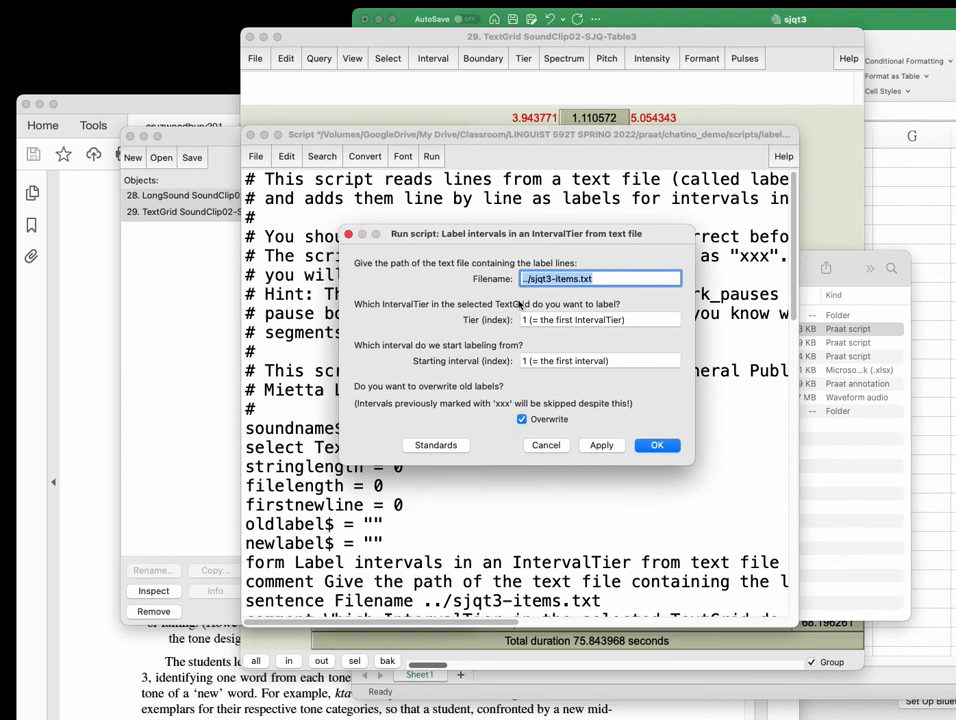
Review the form's label file path, tier index and starting interval index.
left_click_drag(541, 279, 634, 279)
left_click_drag(521, 320, 652, 321)
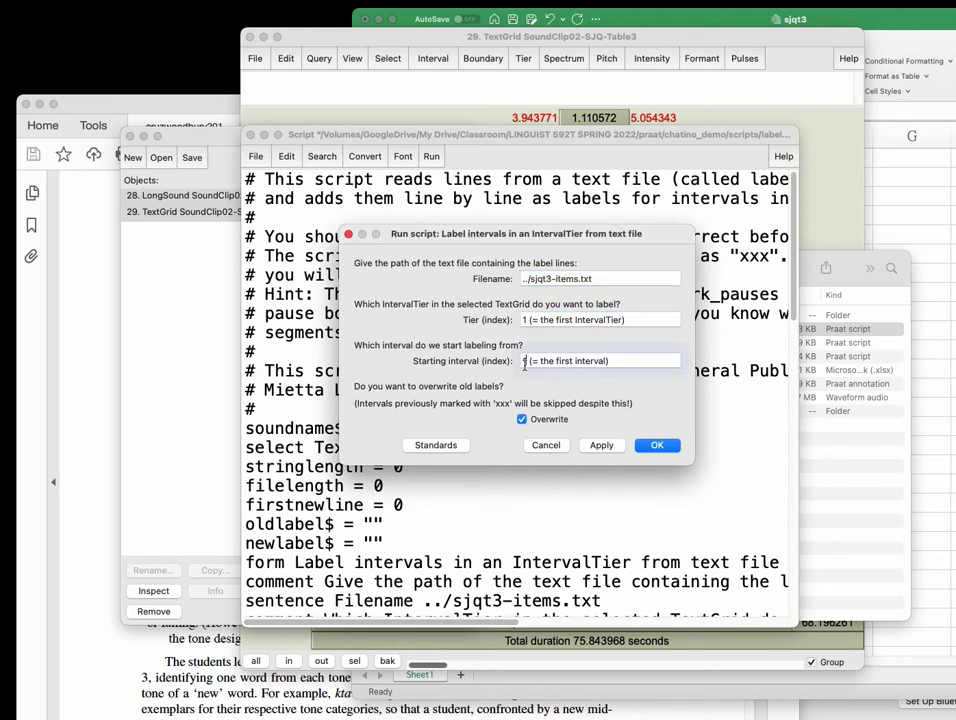
triple_click(533, 366)
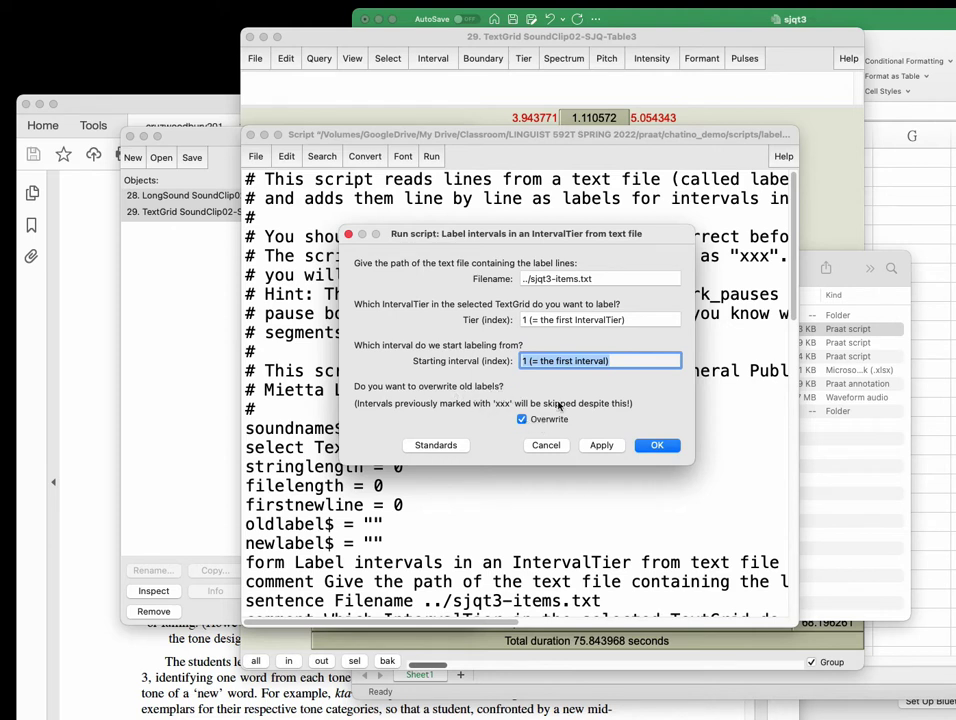
left_click(530, 279)
left_click_drag(530, 279, 608, 279)
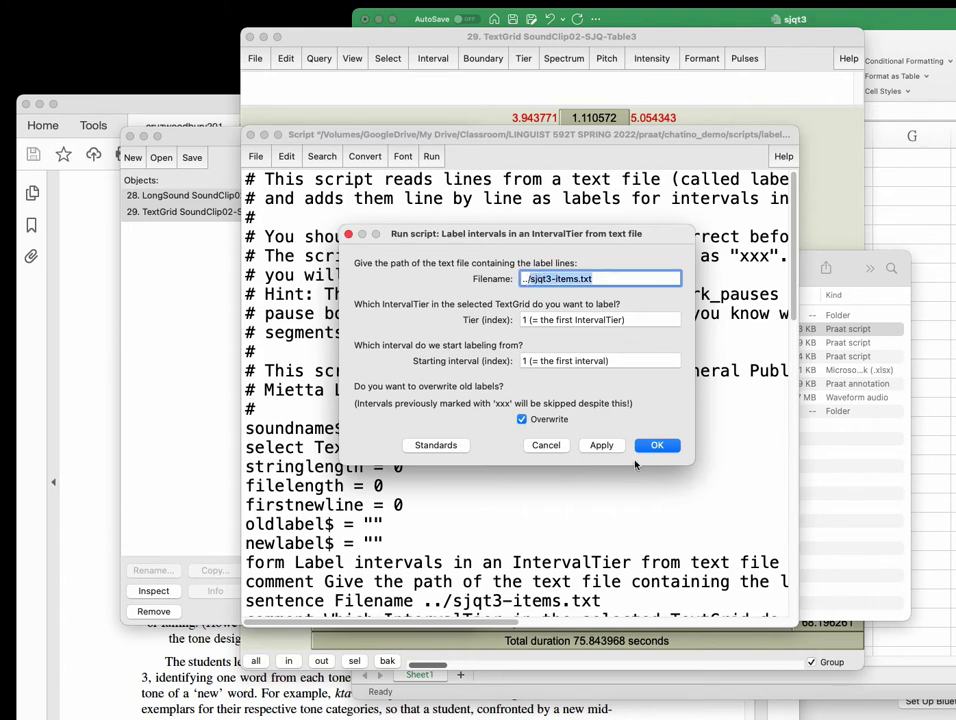
Switch to the sjqt3 workbook in Excel and copy the item names in A2:A27 without the header.
key("super+Tab")
left_click(447, 180)
key("Down")
left_click(447, 178)
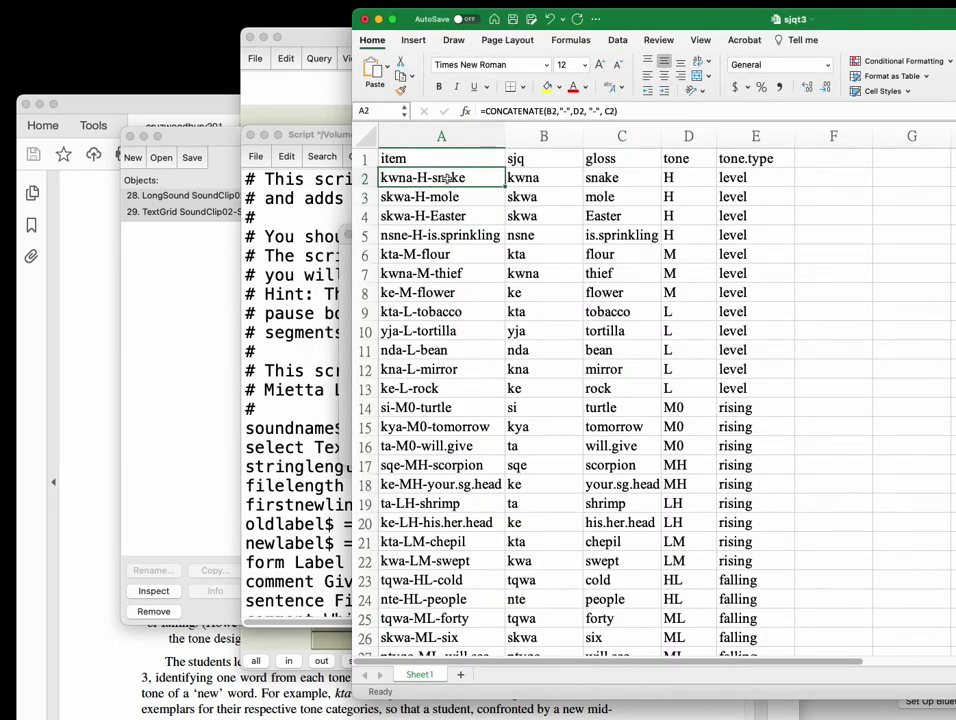
key("Down")
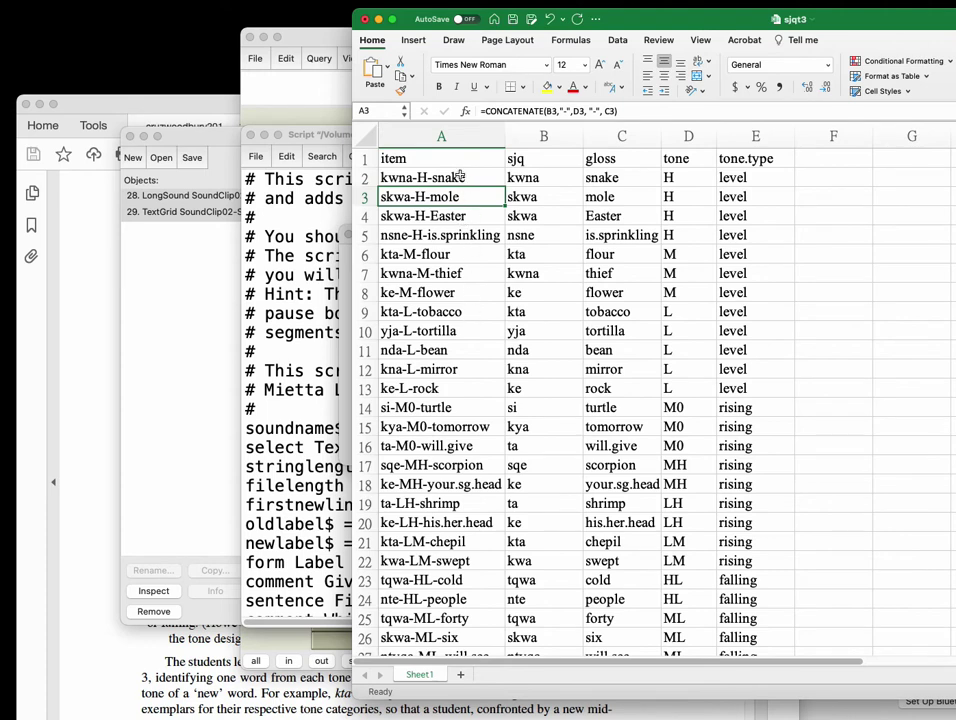
left_click(464, 178)
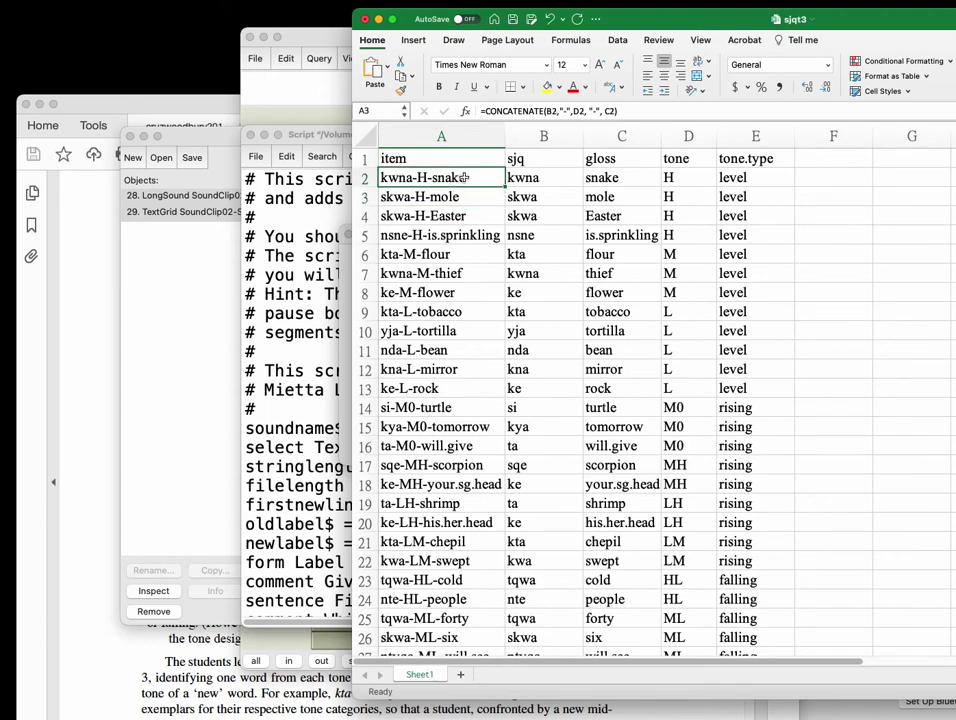
left_click_drag(464, 178, 448, 632)
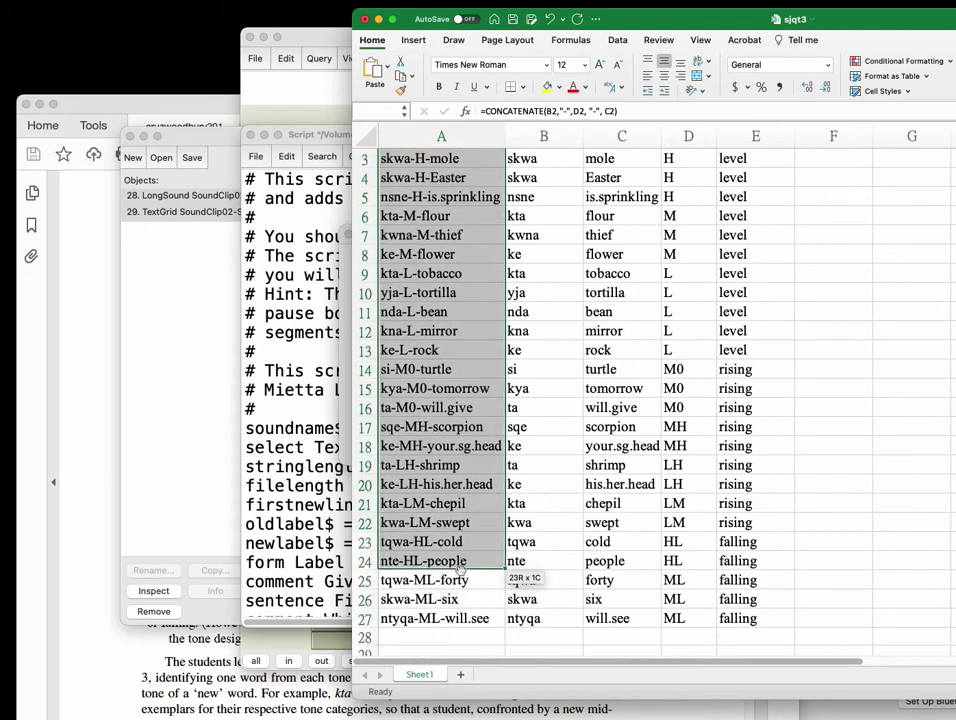
scroll(474, 292, "up", 2)
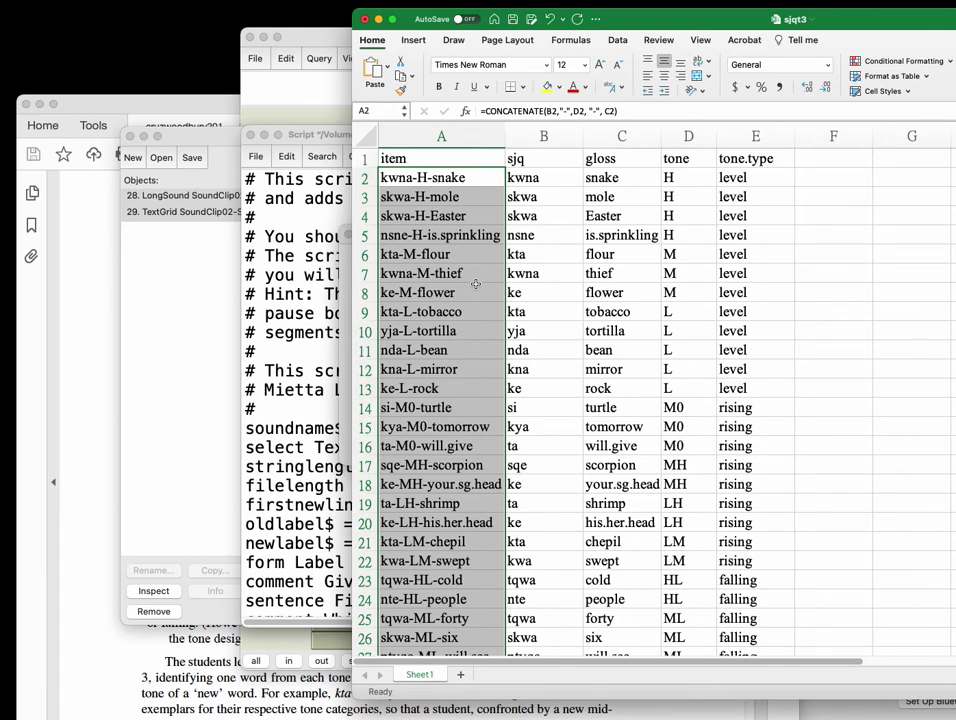
key("super+c")
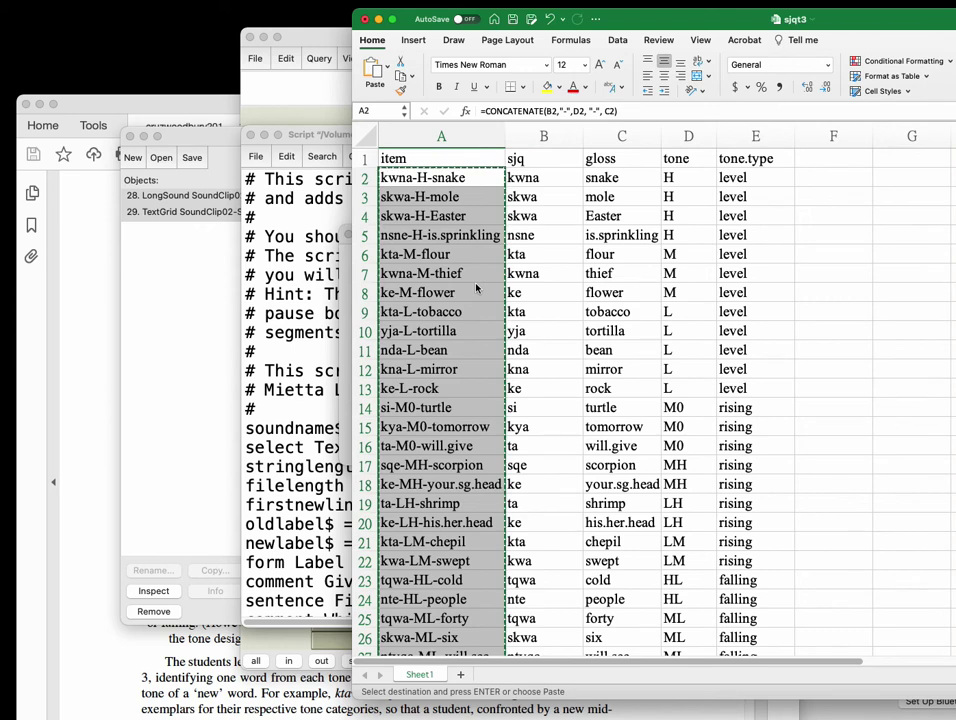
Launch TextEdit.
key("super+space")
type("text")
key("Return")
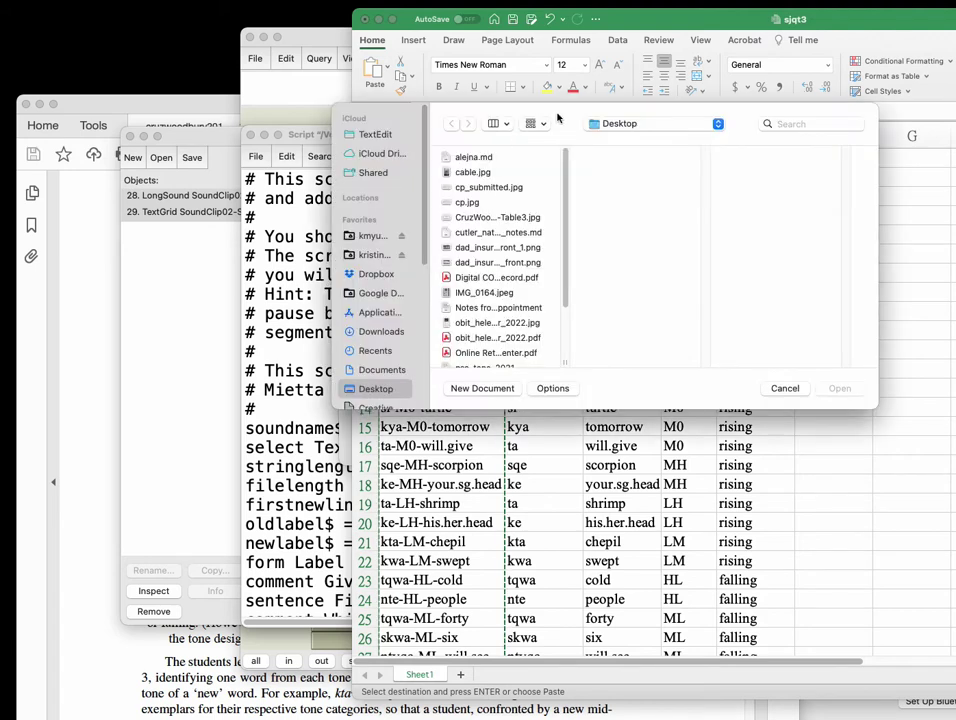
Try pasting the copied item names into a new rich text document, then discard the document without saving it.
left_click_drag(557, 117, 509, 131)
left_click(425, 403)
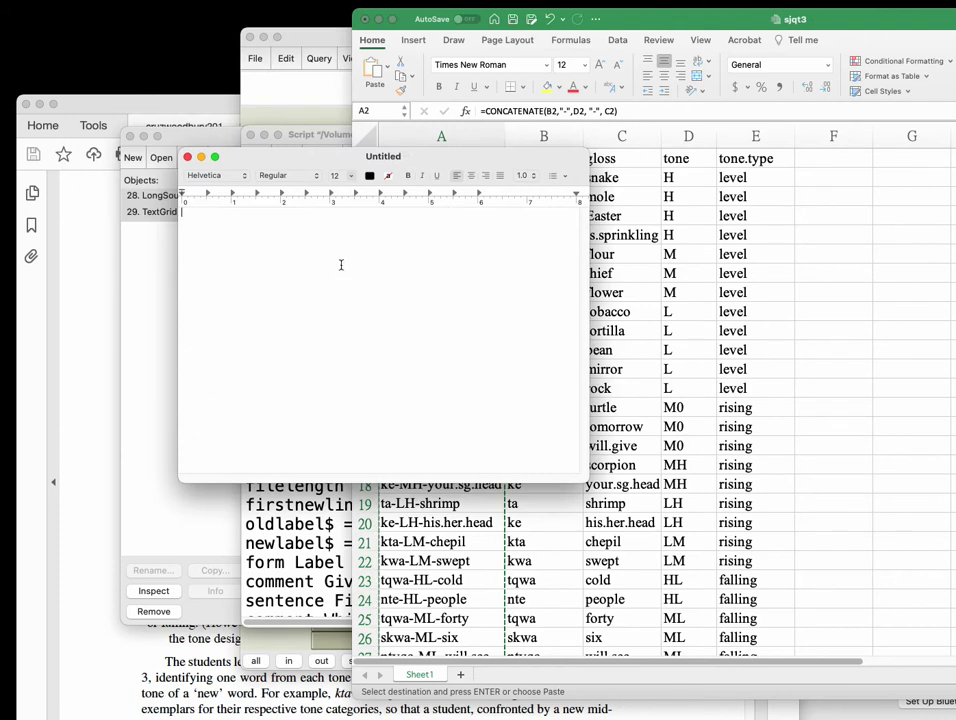
key("super+v")
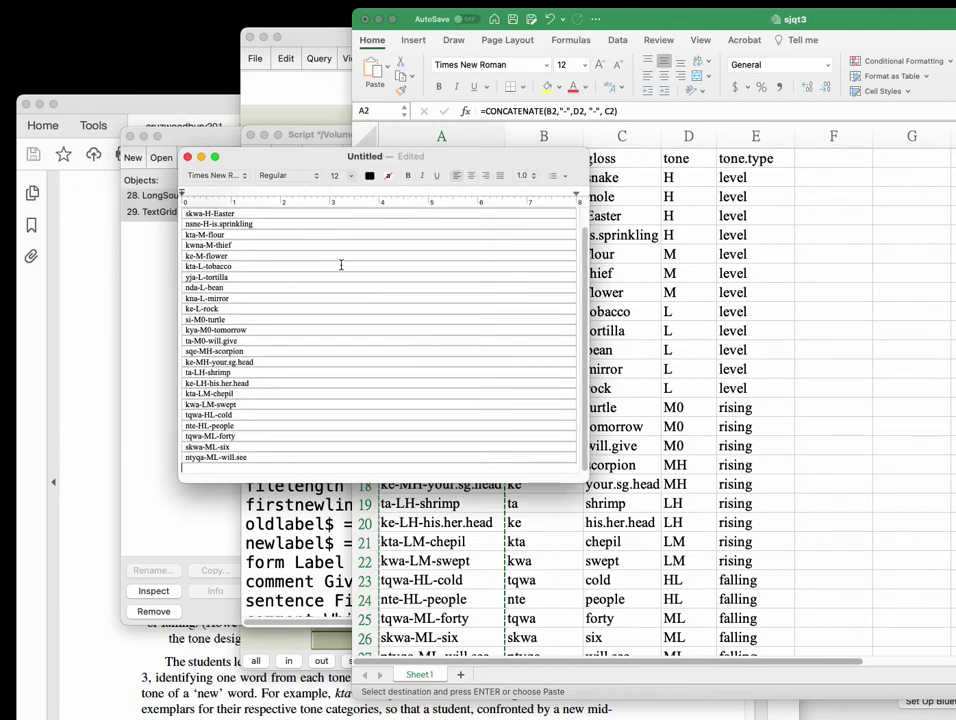
scroll(341, 265, "up", 2)
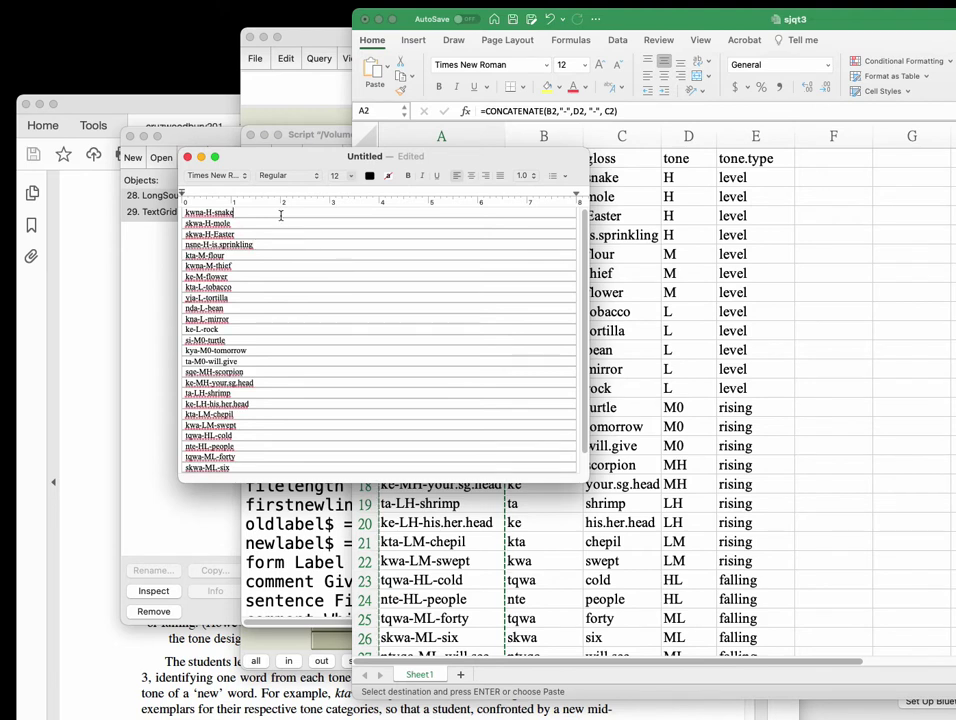
left_click(280, 265)
left_click(305, 363)
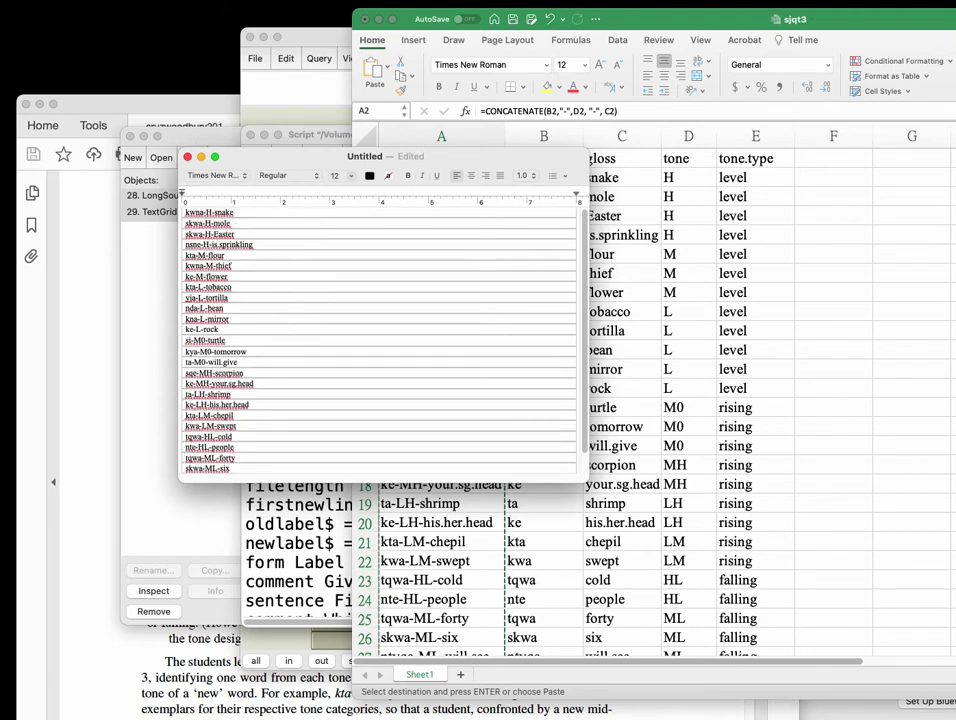
left_click(187, 158)
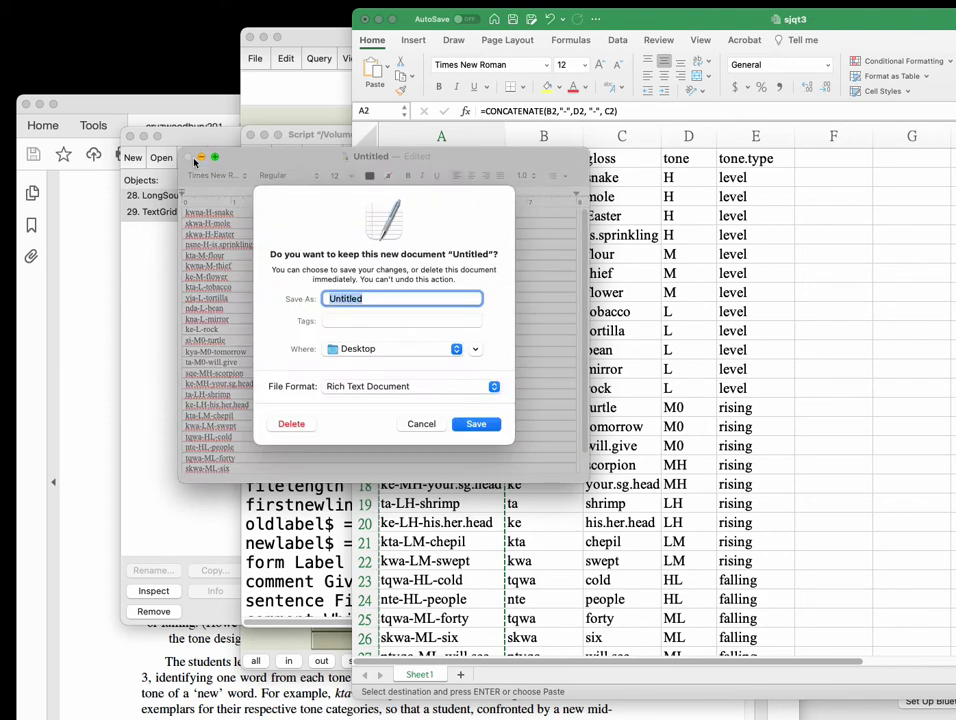
left_click(291, 424)
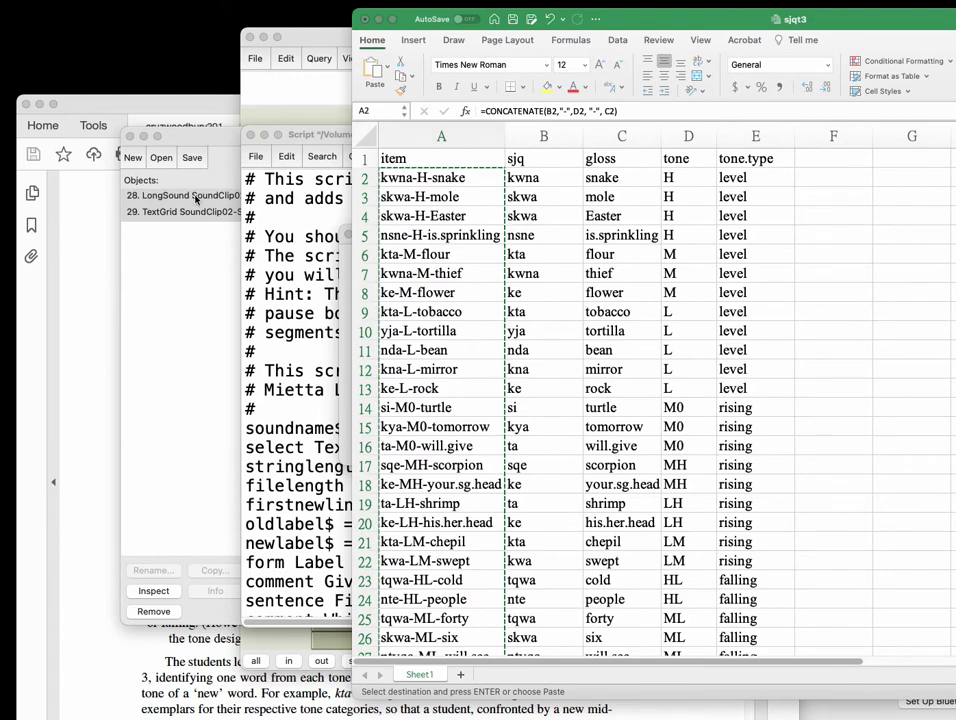
Create a new blank TextEdit document and convert it to plain text.
left_click(52, 1)
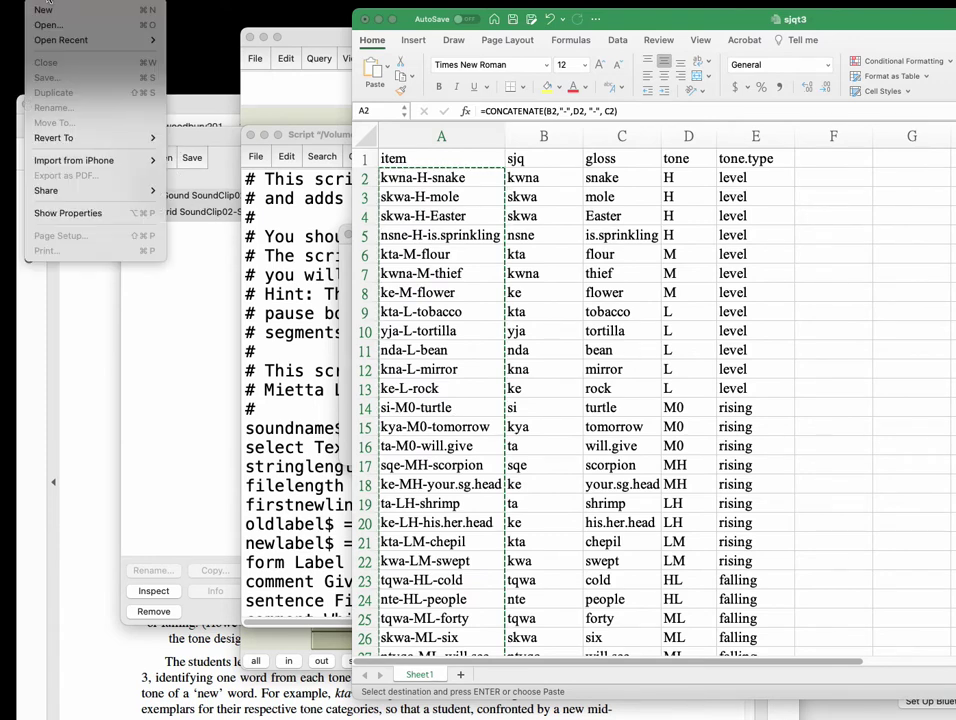
left_click(54, 11)
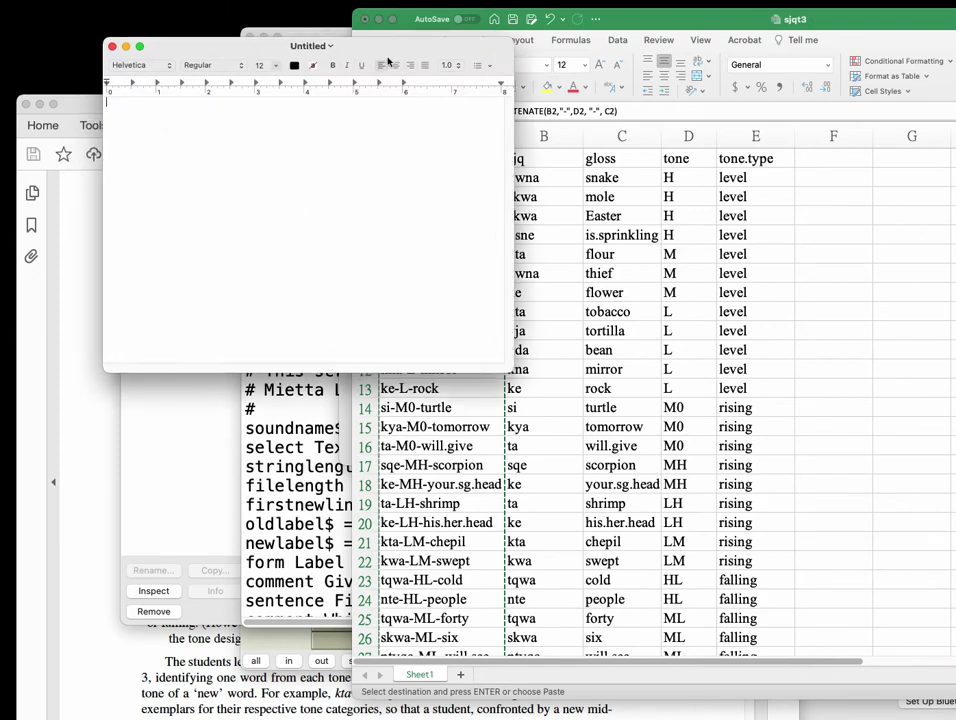
left_click_drag(375, 54, 514, 185)
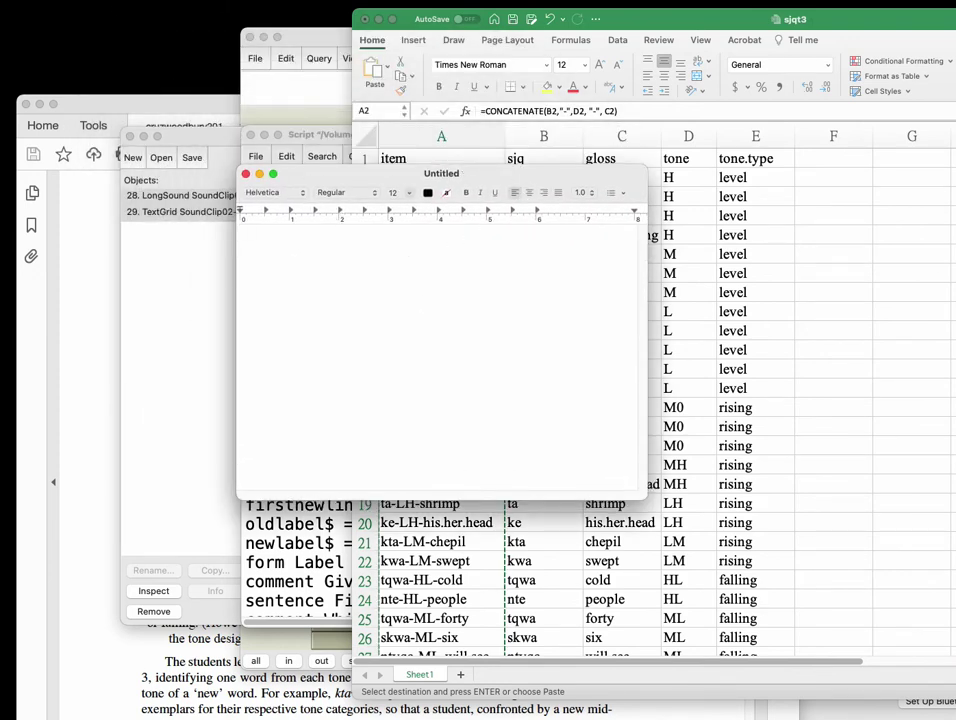
left_click(72, 0)
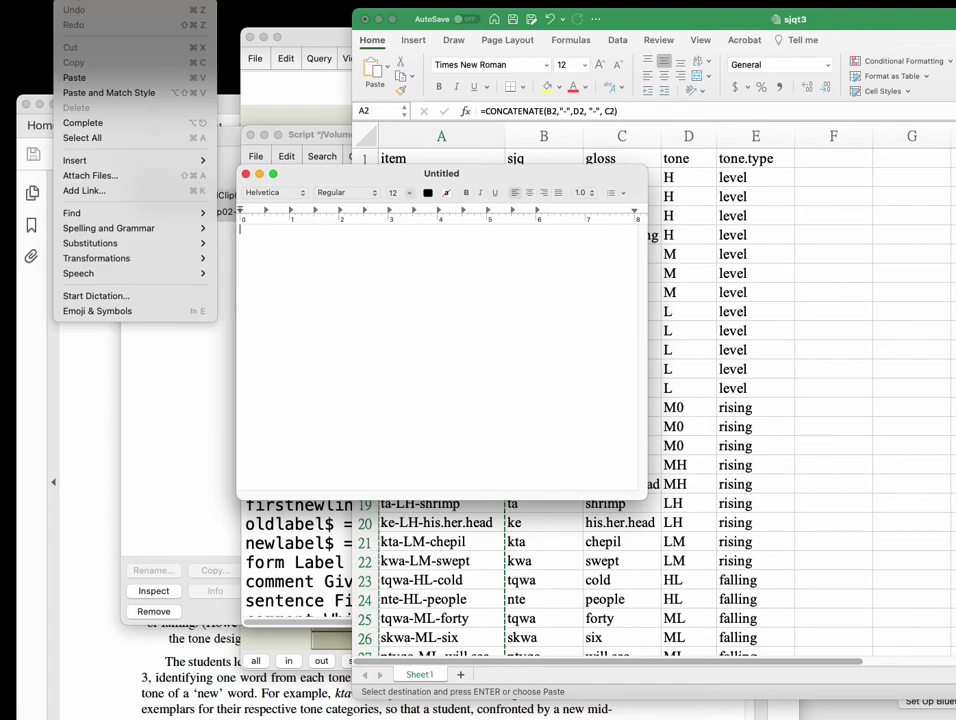
mouse_move(100, 0)
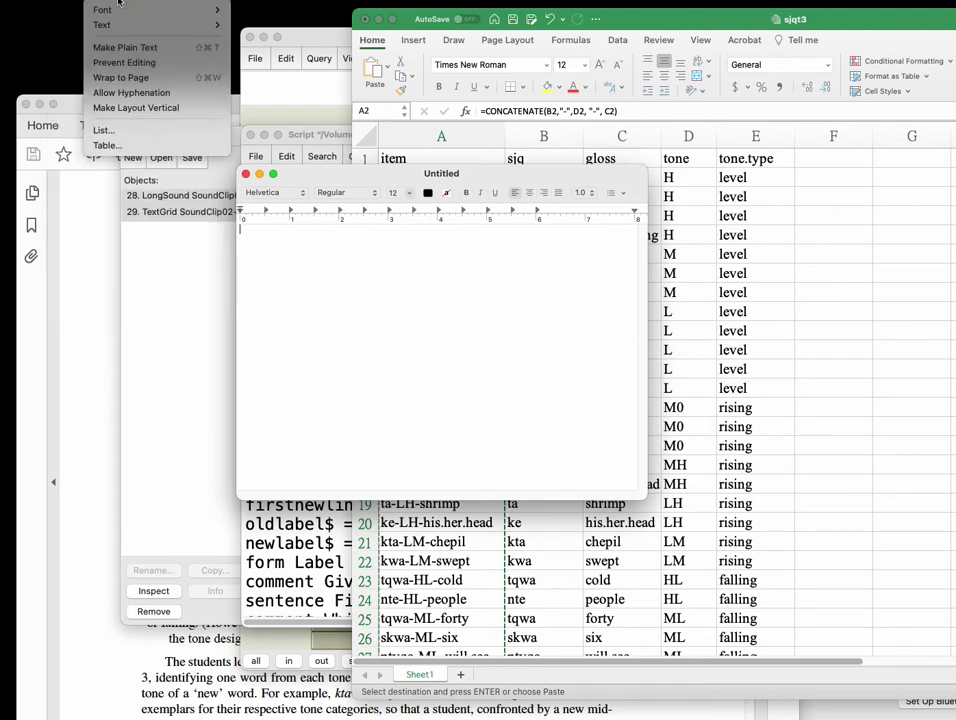
left_click(137, 54)
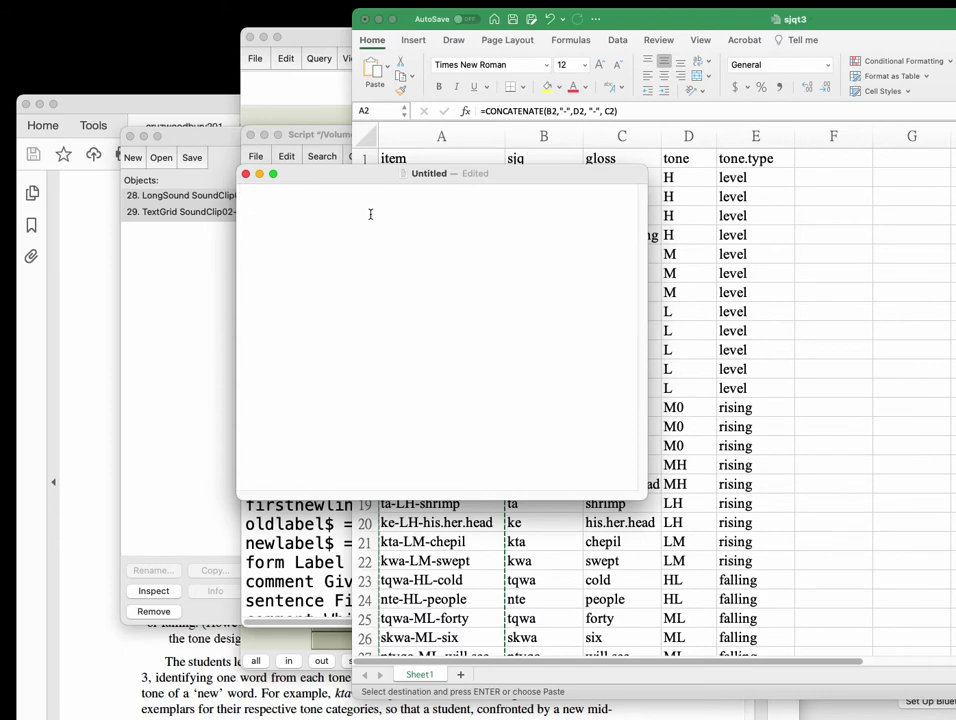
Paste the copied item names into the plain text document and check the end of the list.
key("super+v")
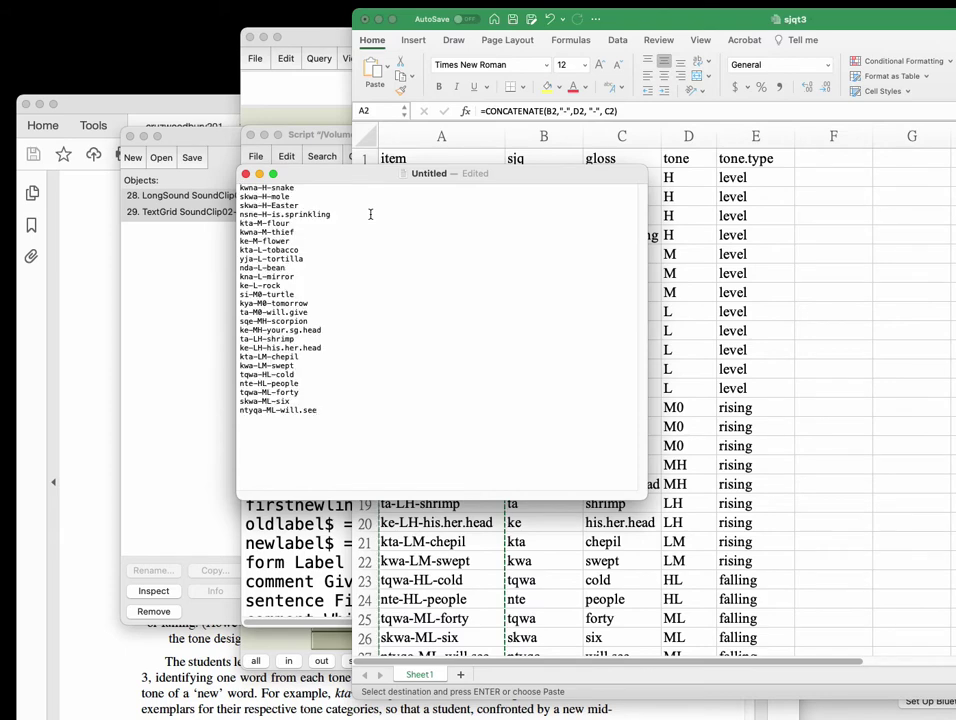
left_click_drag(540, 173, 623, 202)
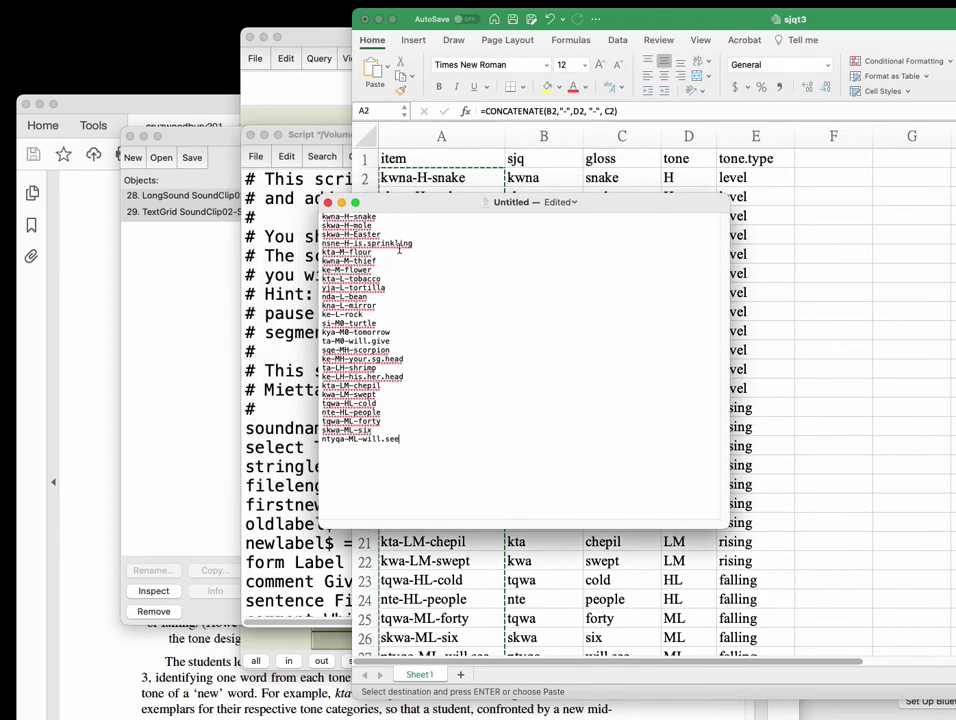
left_click_drag(400, 440, 322, 412)
left_click(418, 436)
Save the plain text document as sjqt3-item.txt on the Desktop with Unicode (UTF-8) encoding.
left_click(58, 1)
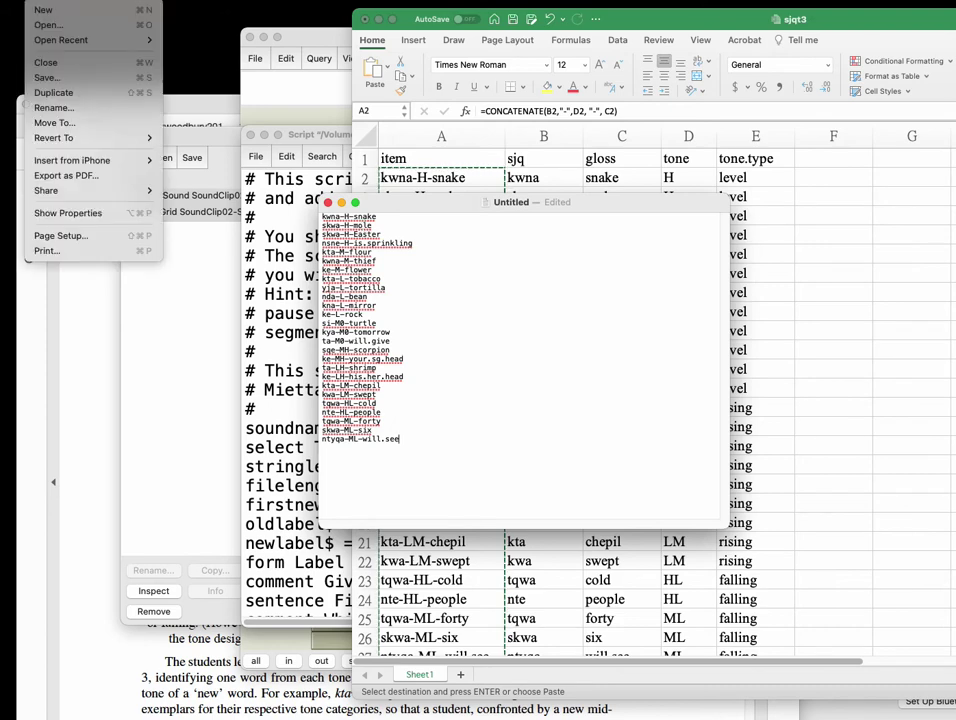
left_click(70, 77)
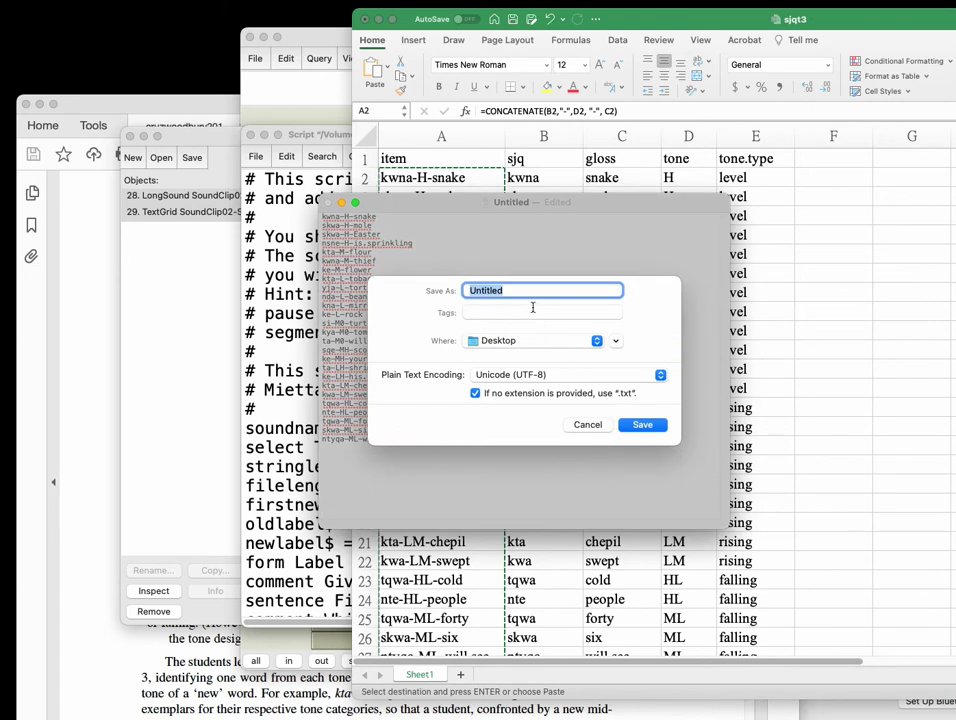
type("sjqt3-")
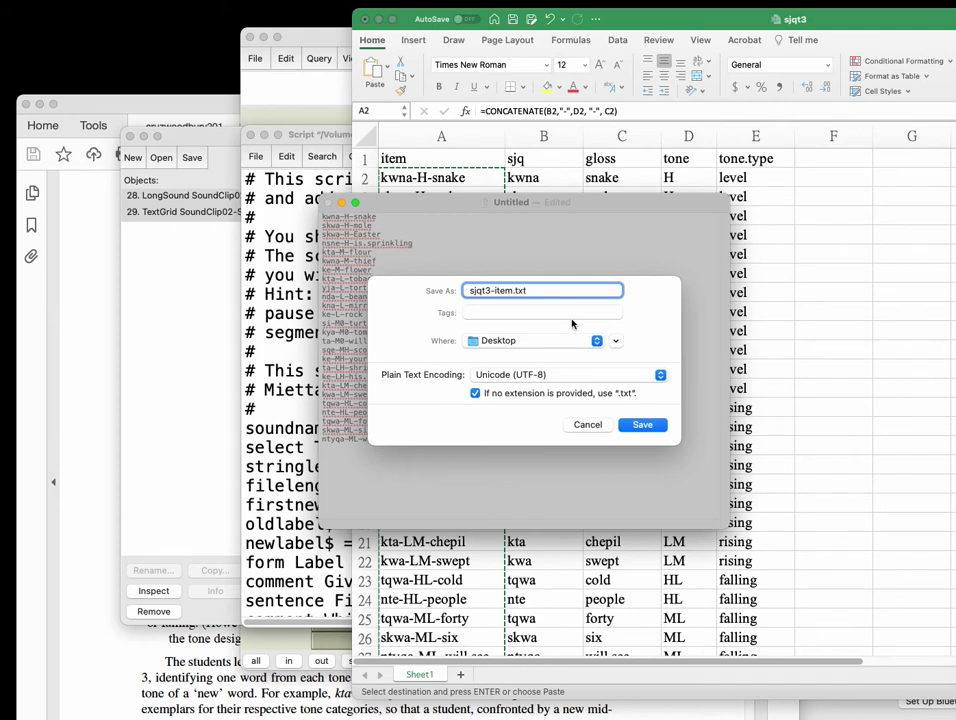
left_click(531, 344)
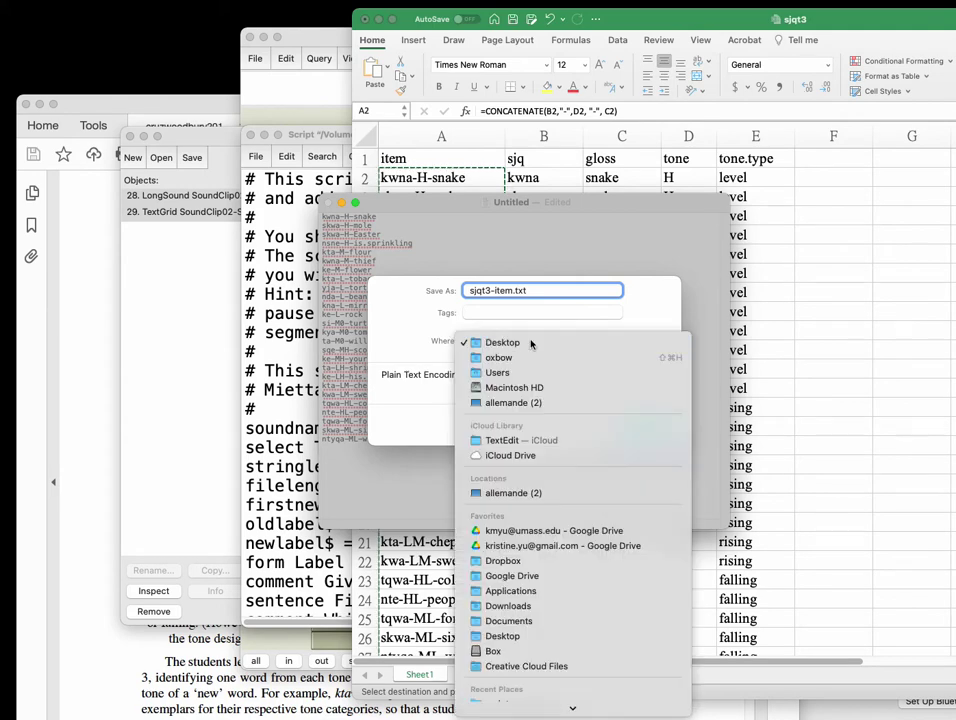
left_click(531, 343)
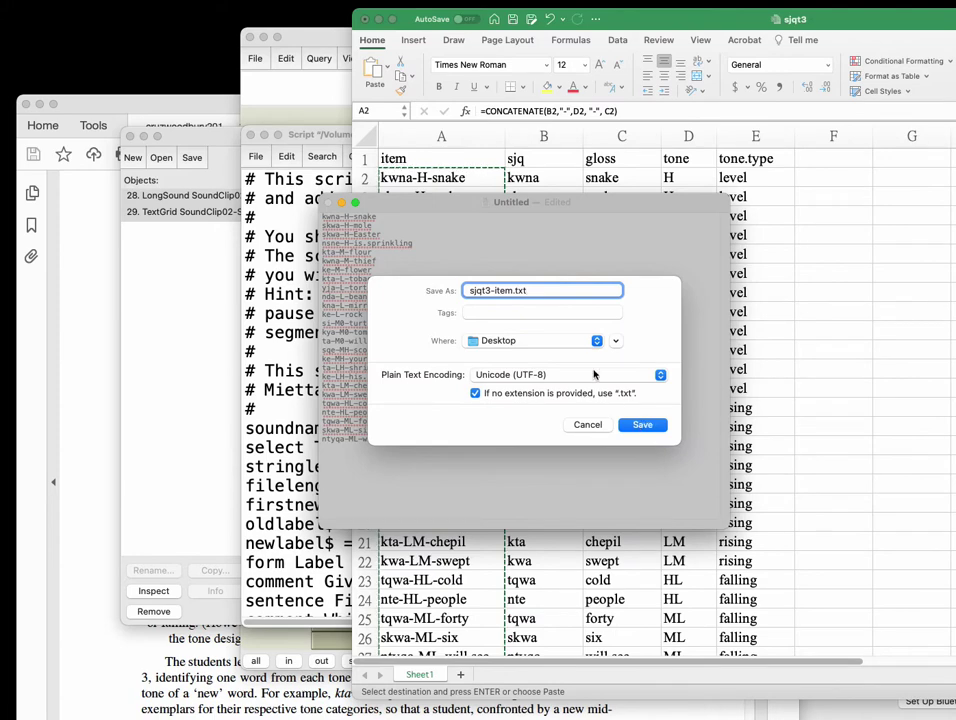
left_click(642, 426)
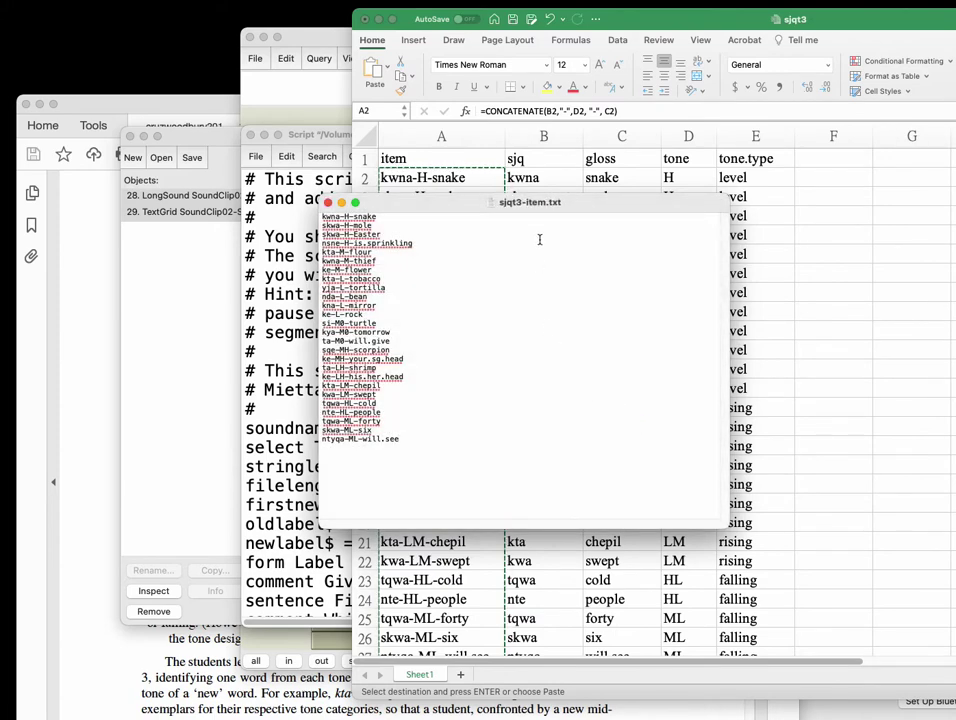
In the terminal, move sjqt3-item.txt from ~/desk into the chatino_demo folder, list the folder's contents and hide the terminal.
key("alt+space")
key("alt+space")
key("alt+space")
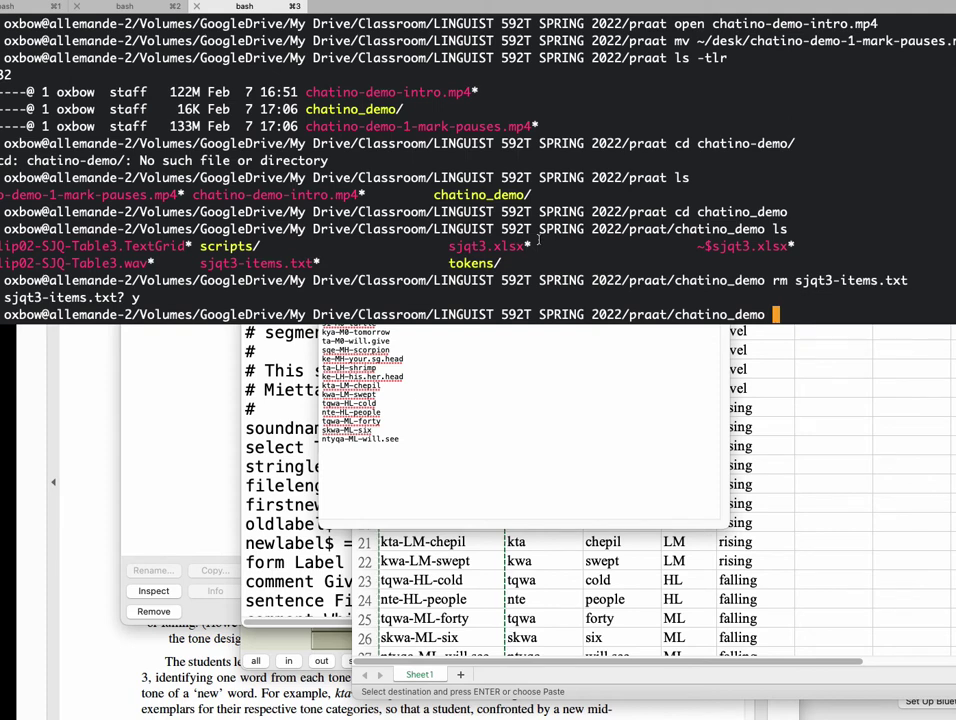
type("mv ~/desk")
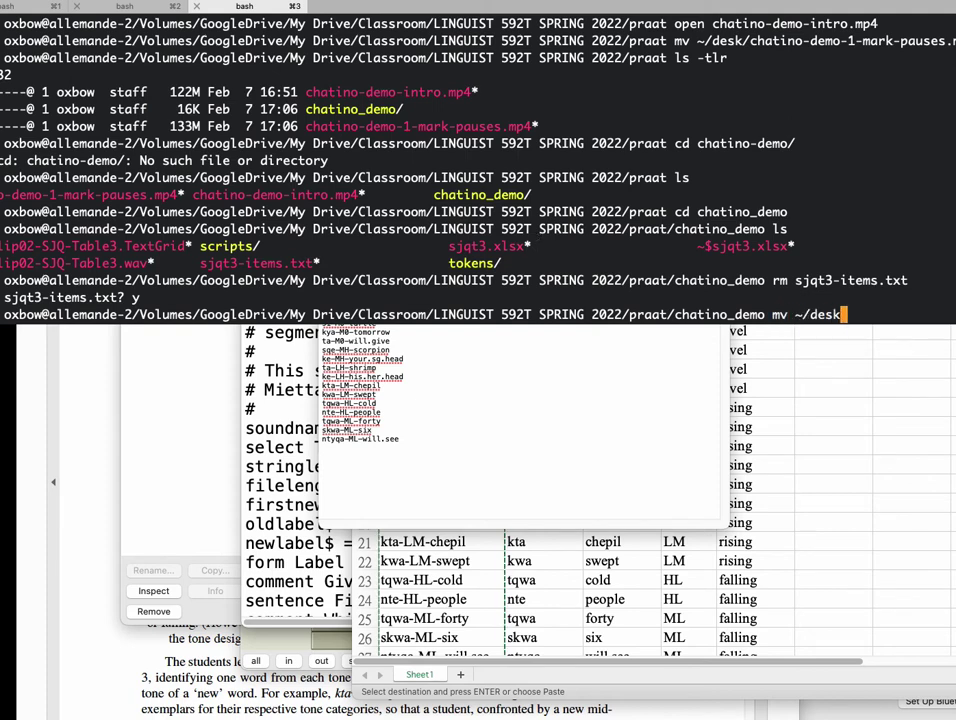
type("/sjqt3-item.txt")
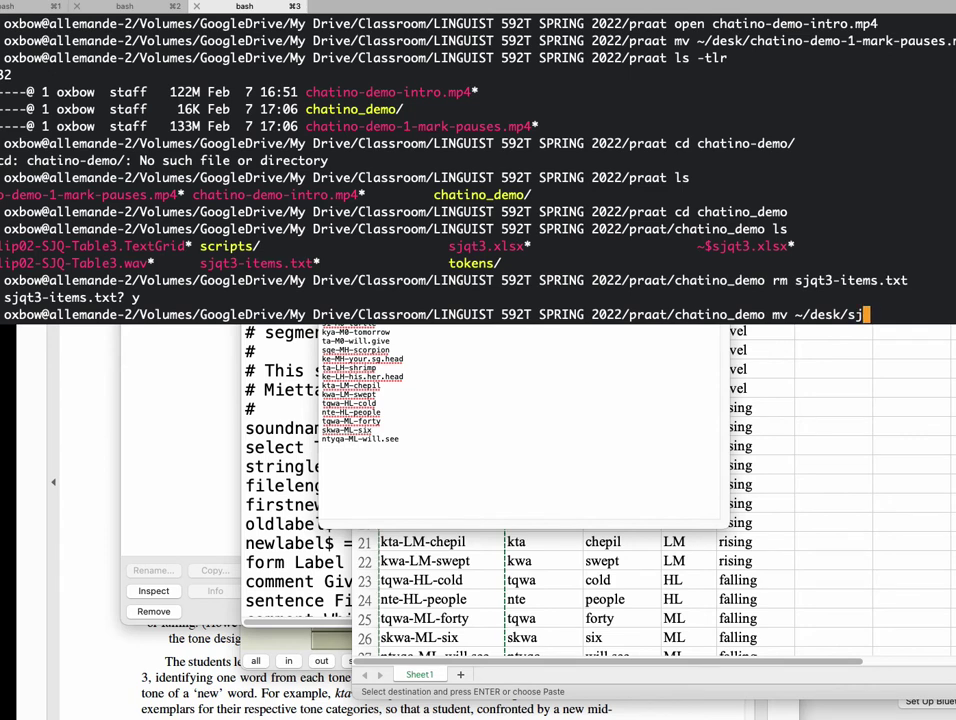
key("Return")
type("ls")
key("Return")
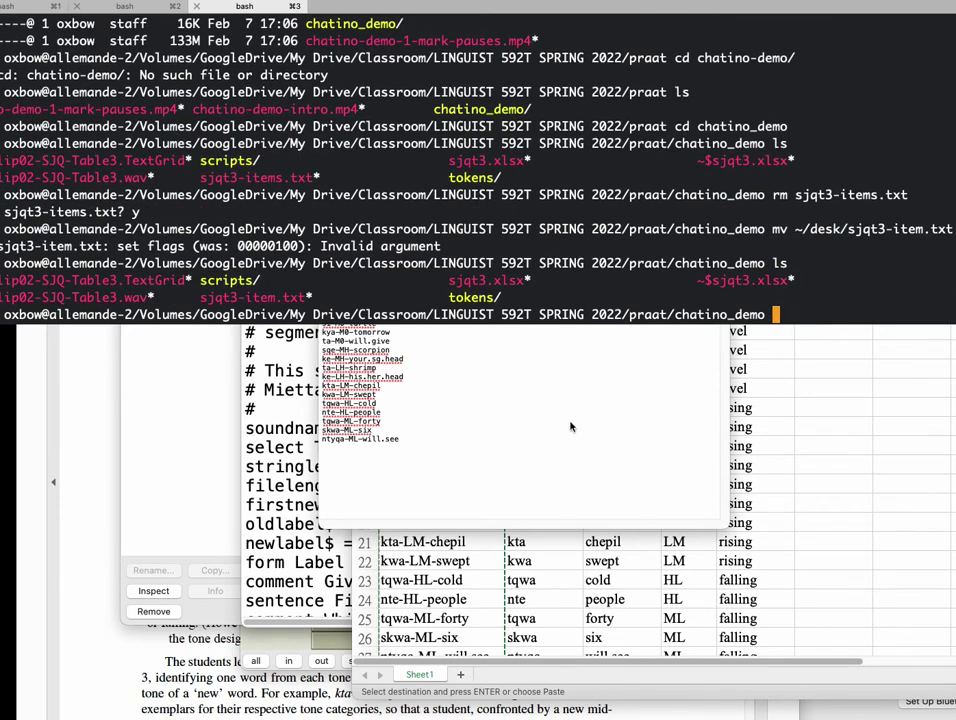
key("super+h")
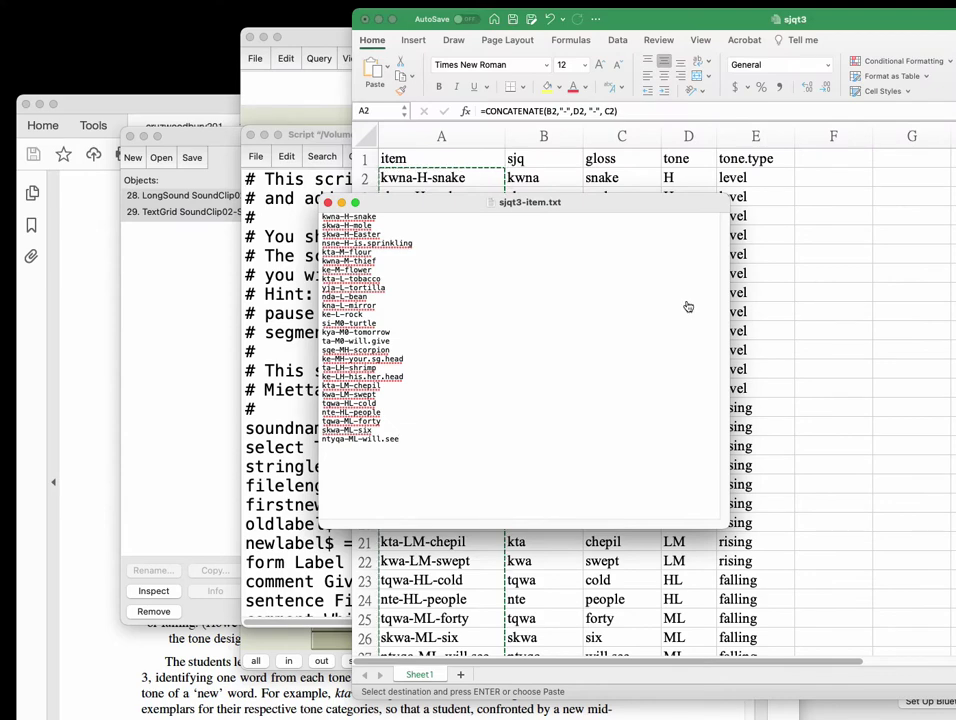
Open sjqt3-item.txt from the chatino_demo folder in Finder to check its contents, then close that copy.
key("super+Tab")
left_click(538, 413)
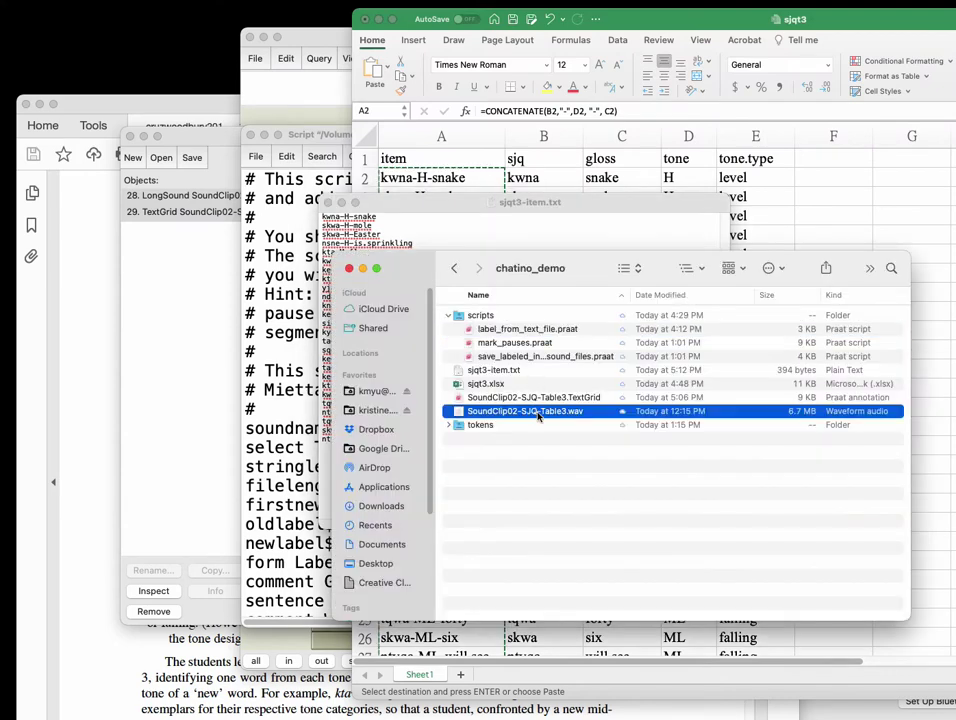
double_click(506, 369)
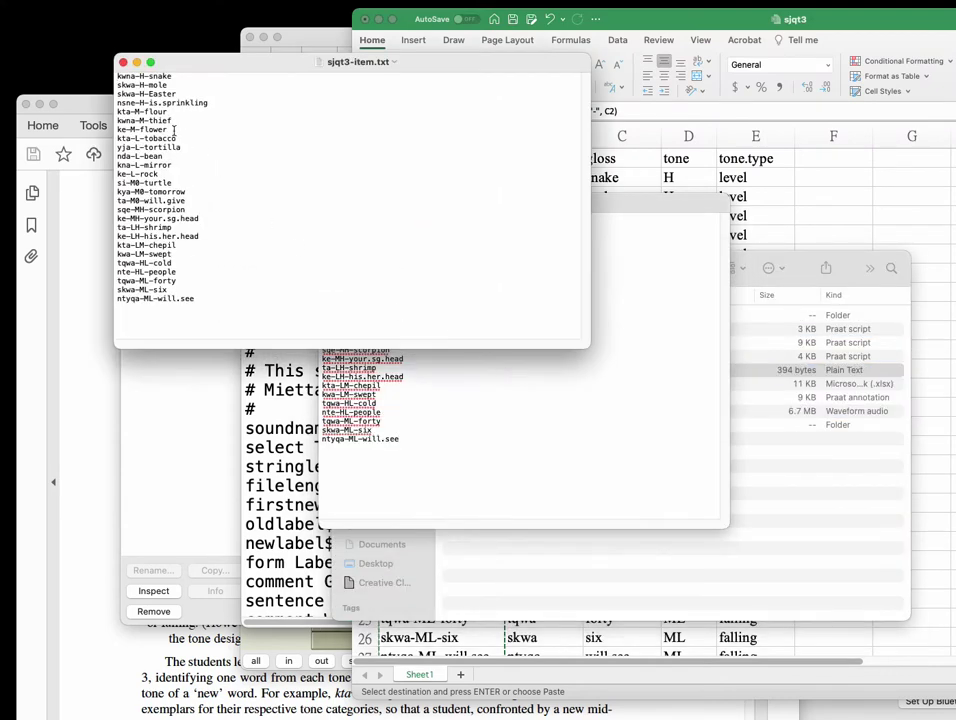
left_click(123, 62)
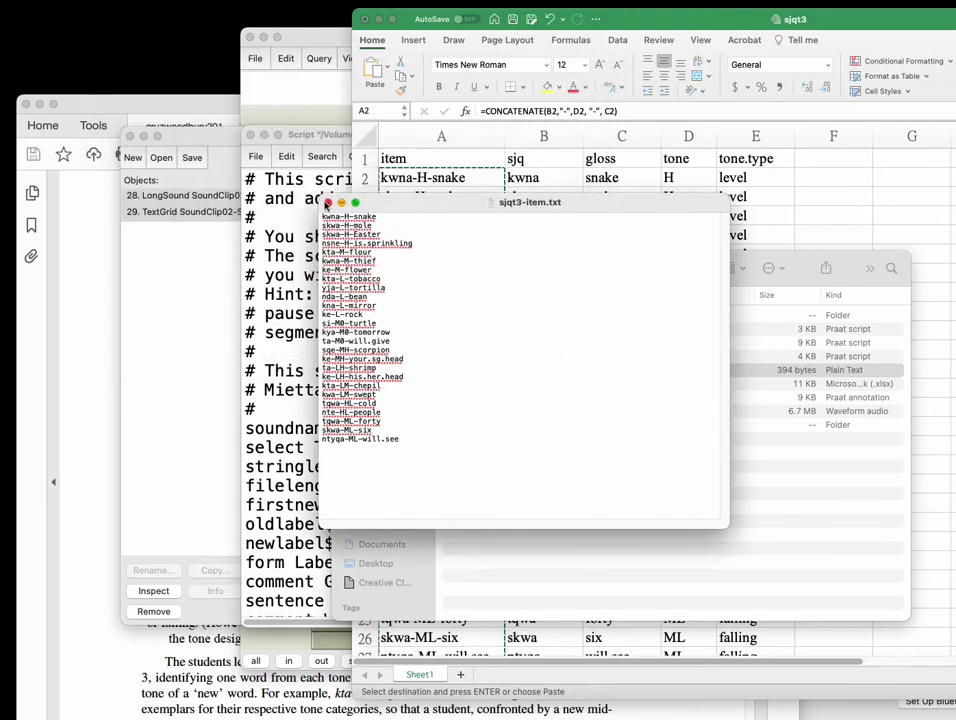
Close the sjqt3-item.txt document and check the text file and the scripts folder in the chatino_demo folder.
left_click(400, 229)
left_click_drag(414, 201, 584, 278)
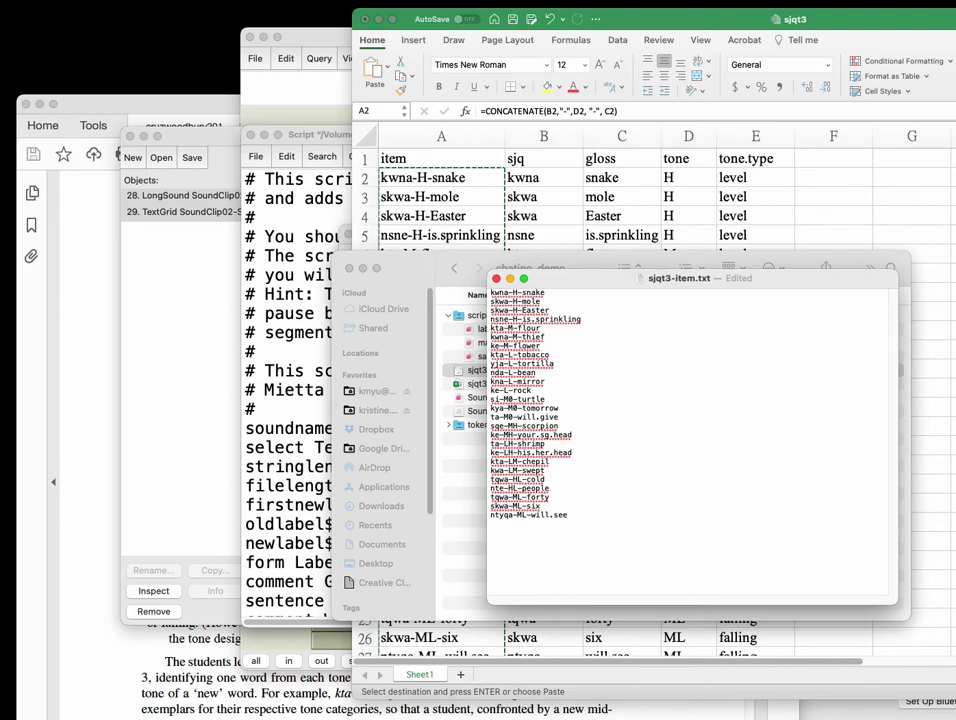
key("BackSpace")
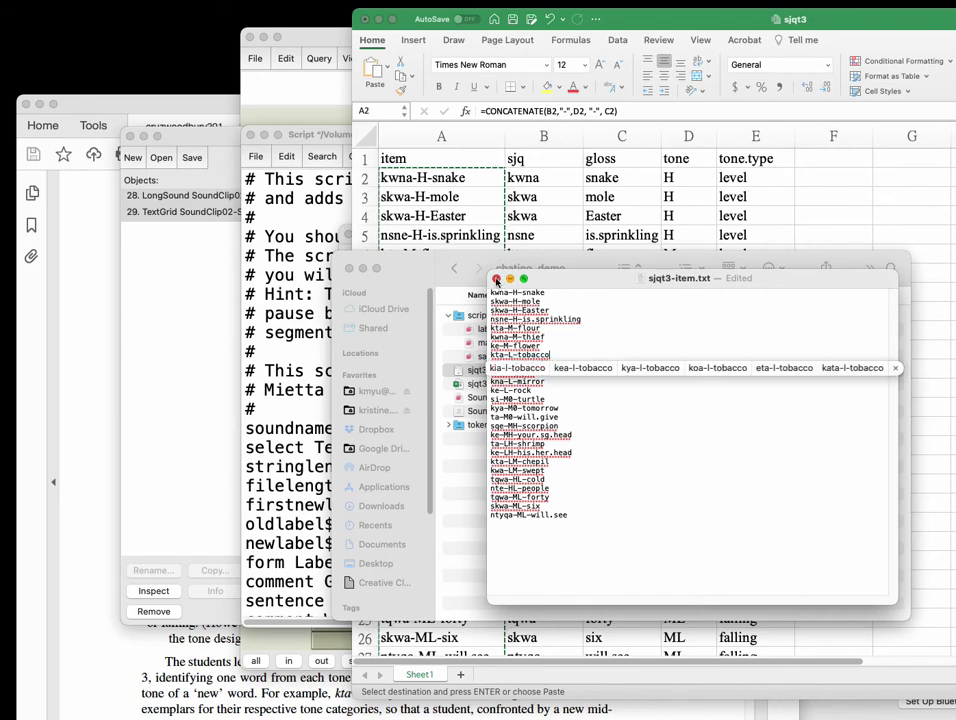
left_click(496, 280)
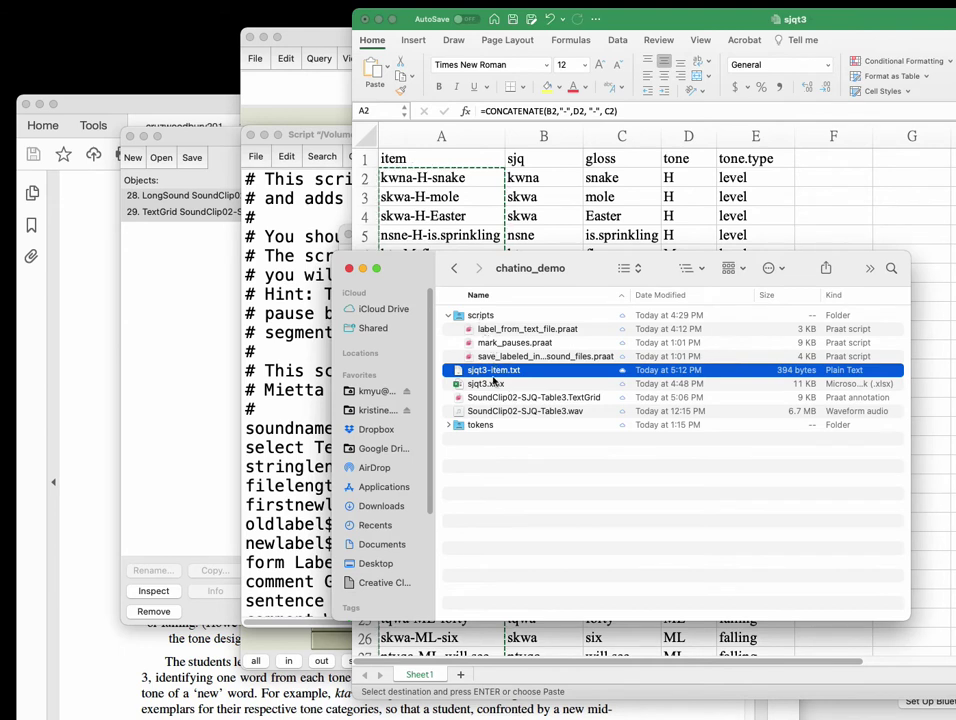
left_click(526, 379)
left_click(527, 372)
left_click(490, 318)
Open the run form of the interval-labelling script and inspect the label text file's relative path.
left_click(321, 397)
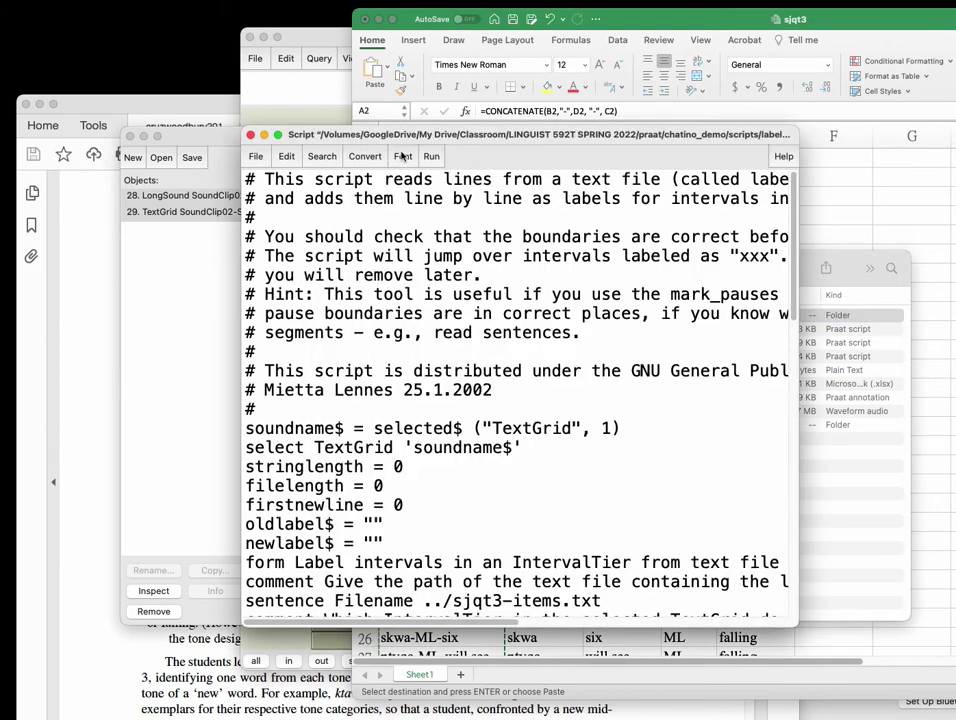
left_click(440, 175)
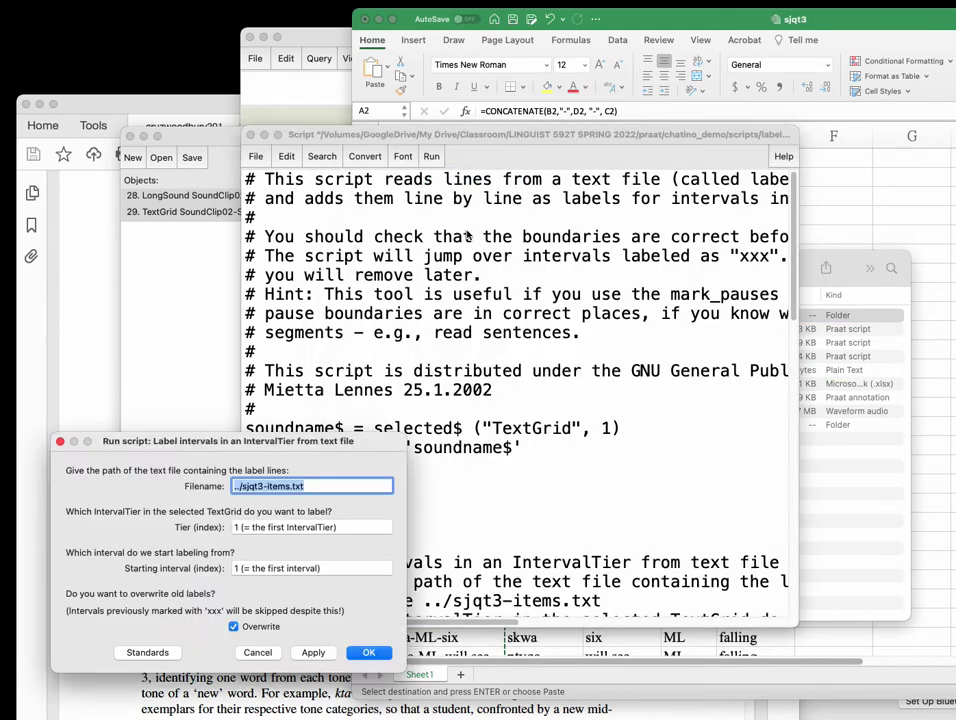
left_click_drag(235, 333, 410, 311)
left_click_drag(494, 301, 590, 239)
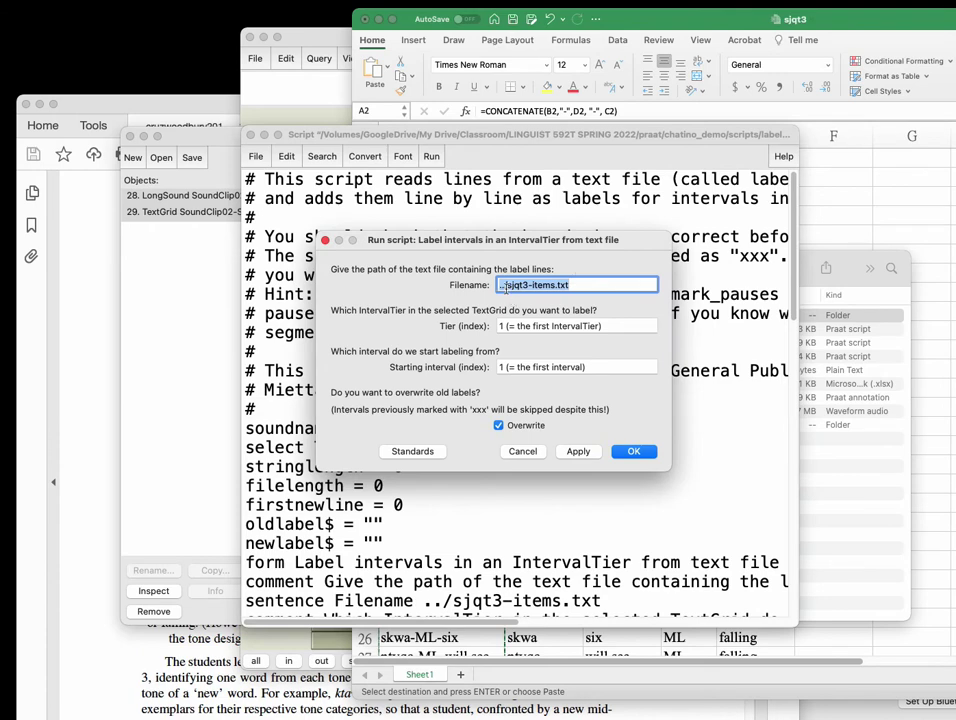
left_click(503, 286)
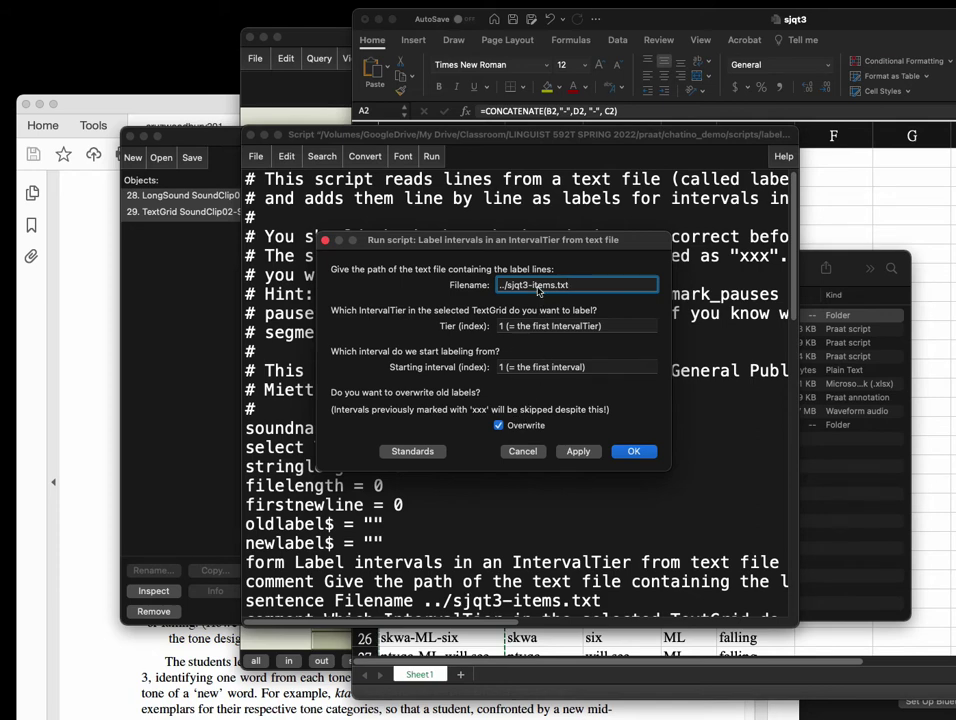
Open the SoundClip02-SJQ-Table3 LongSound and TextGrid together for editing, zoom out, and arrange the editor beside the labelling script.
left_click(201, 353)
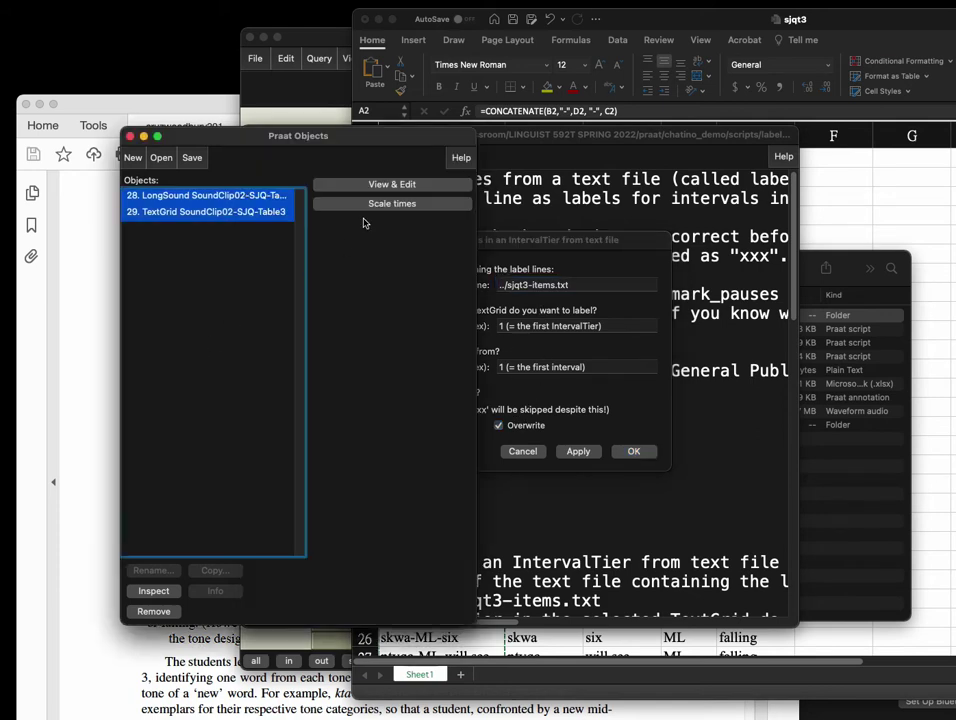
left_click(374, 184)
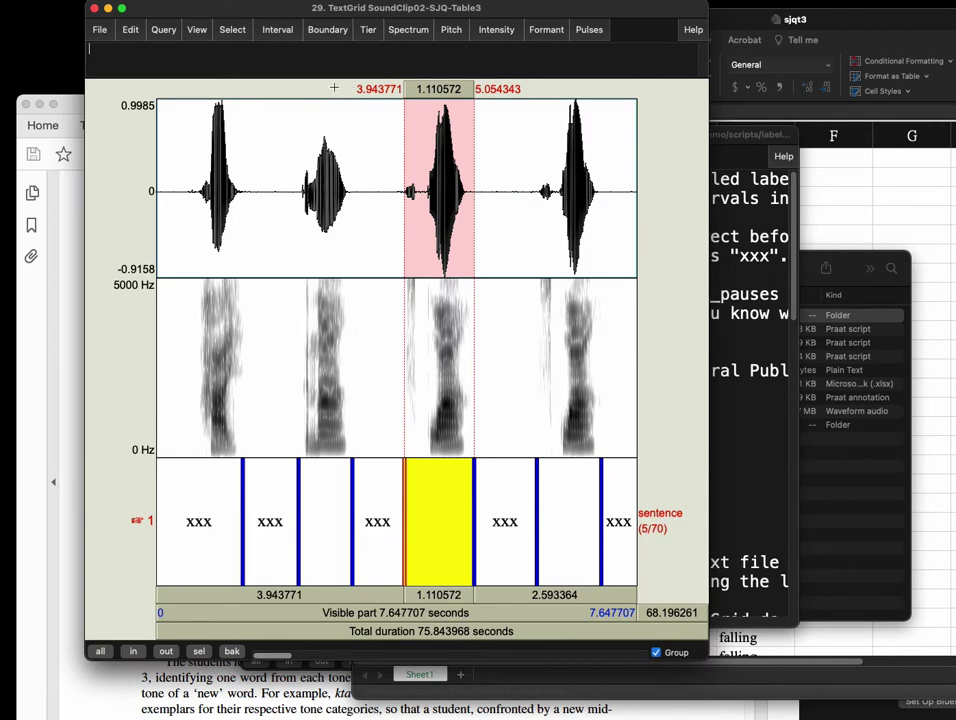
left_click_drag(270, 20, 237, 76)
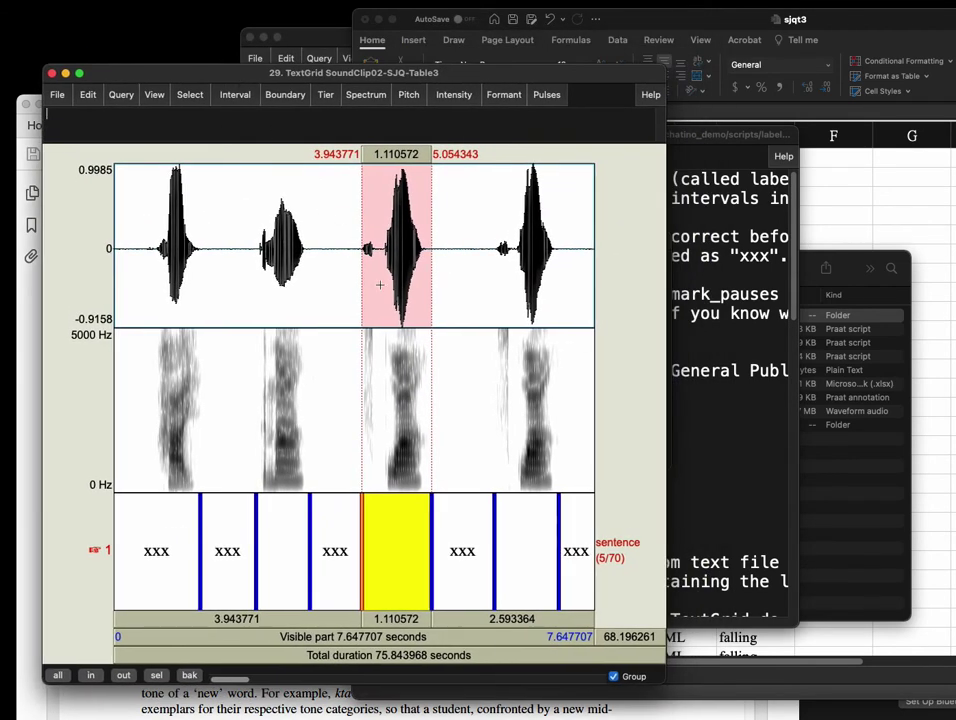
left_click(553, 383)
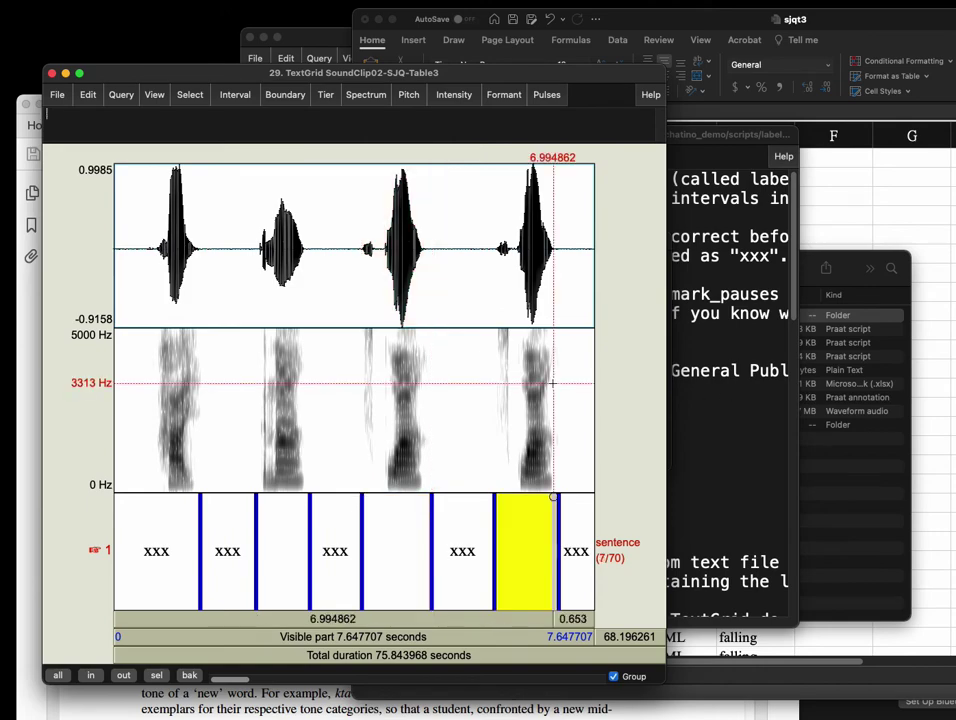
key("super+o")
key("super+grave")
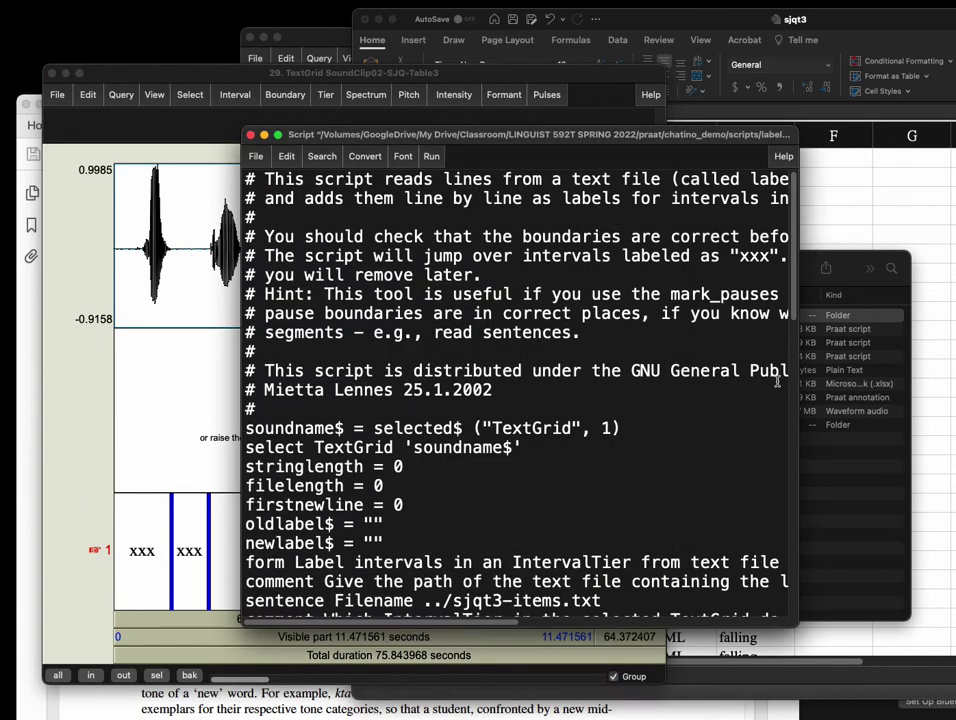
left_click_drag(462, 137, 841, 130)
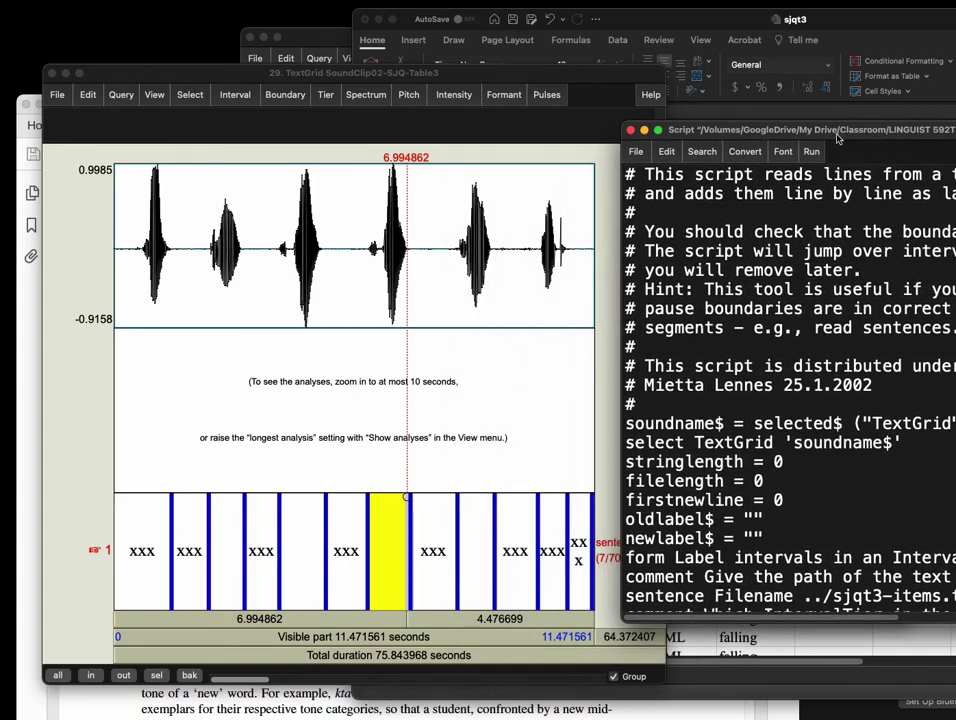
Try to run the labelling script with the filename ../sjqt3-items.txt.
key("super+r")
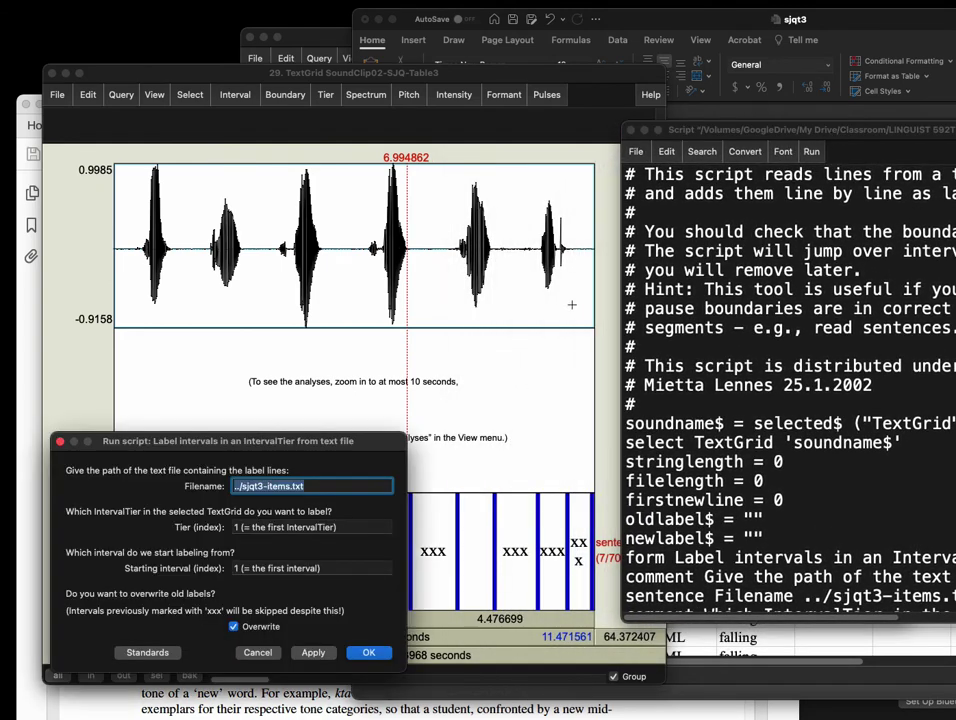
key("Return")
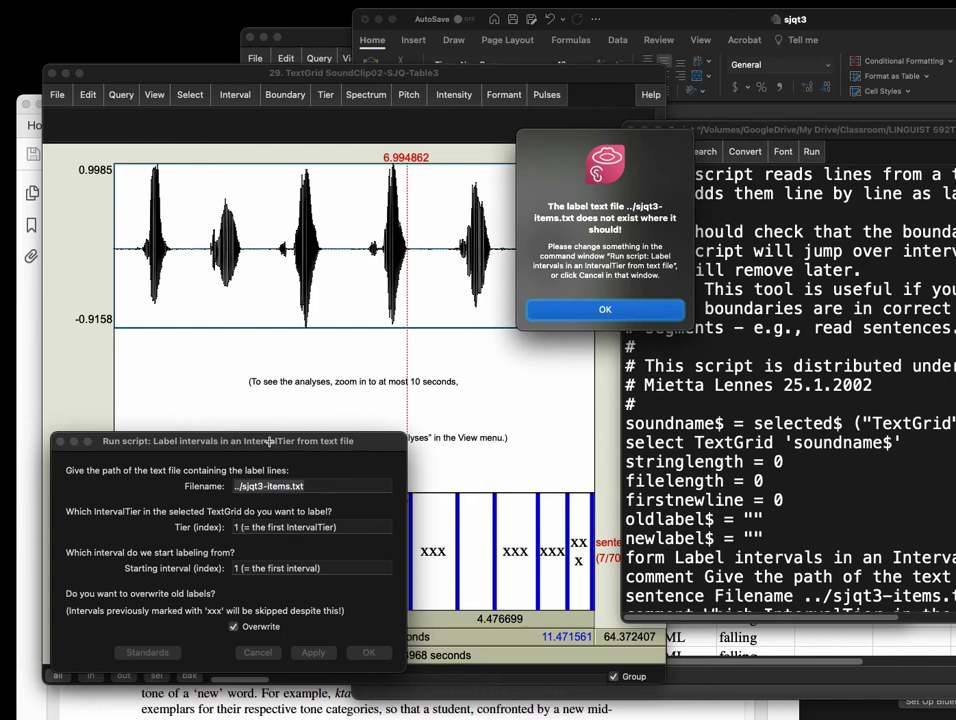
left_click(605, 309)
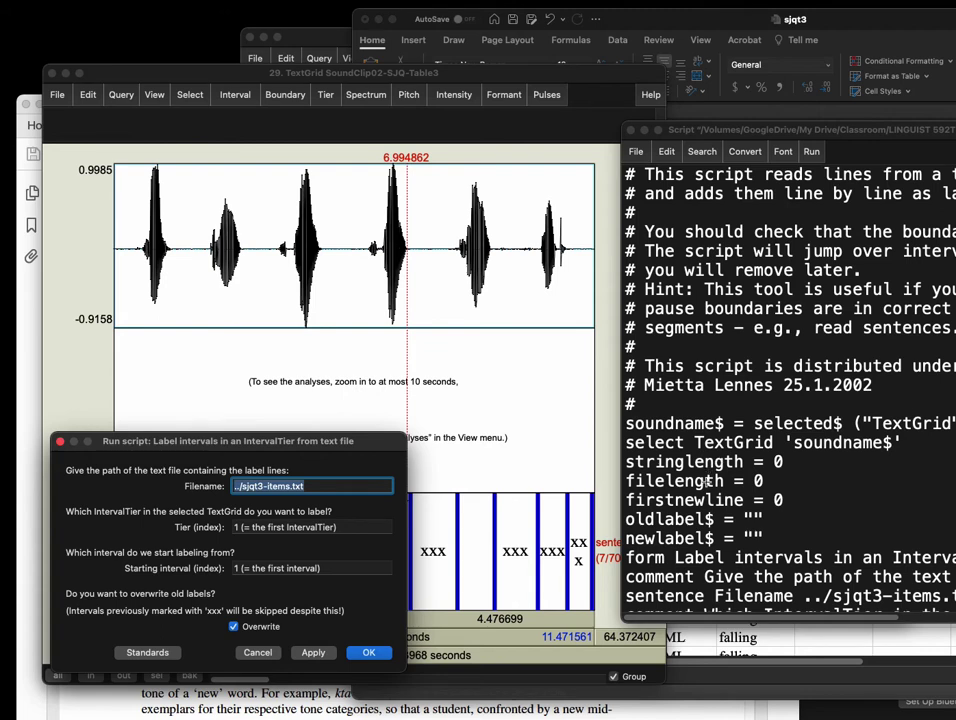
Check the text file's name in Finder, set the script's filename to ../sjqt3-item.txt, and run it on tier 1 with Overwrite enabled.
key("super+Tab")
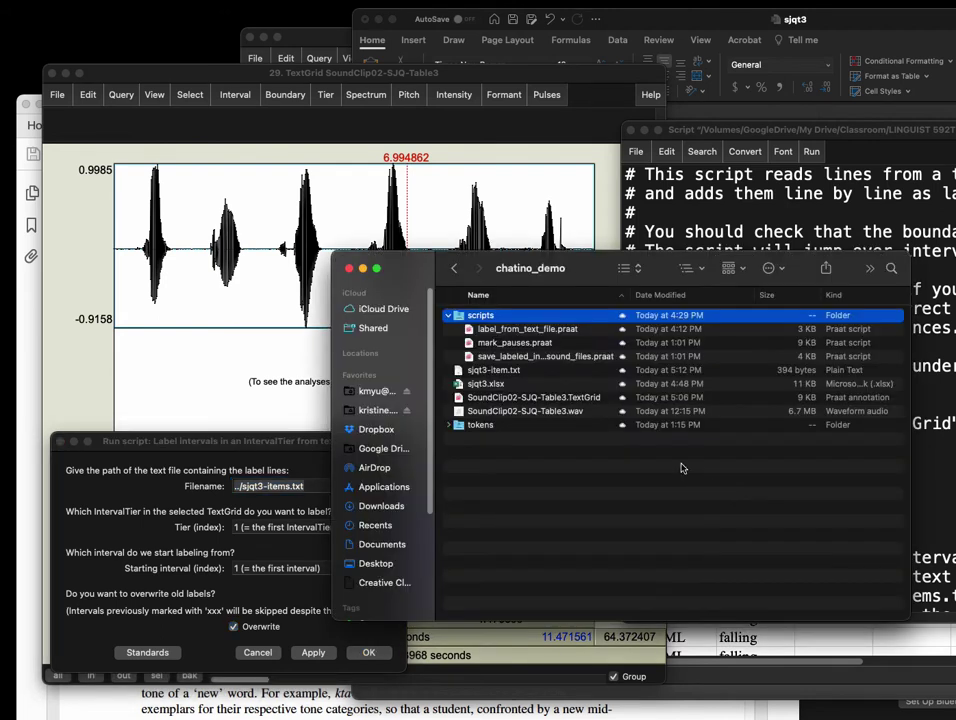
left_click(490, 371)
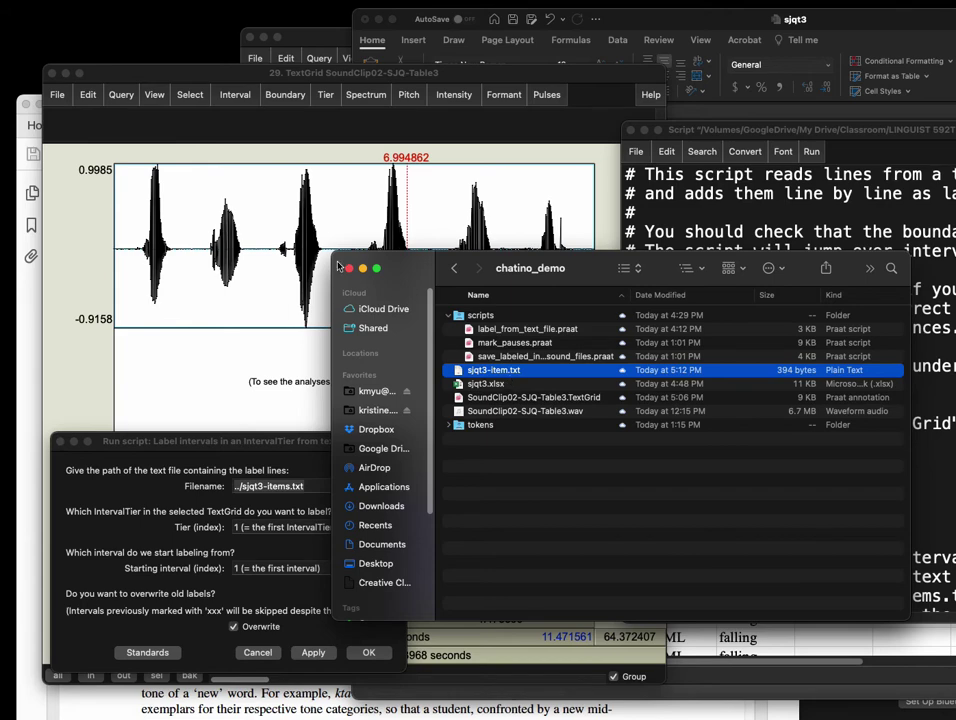
key("super+Tab")
left_click(307, 491)
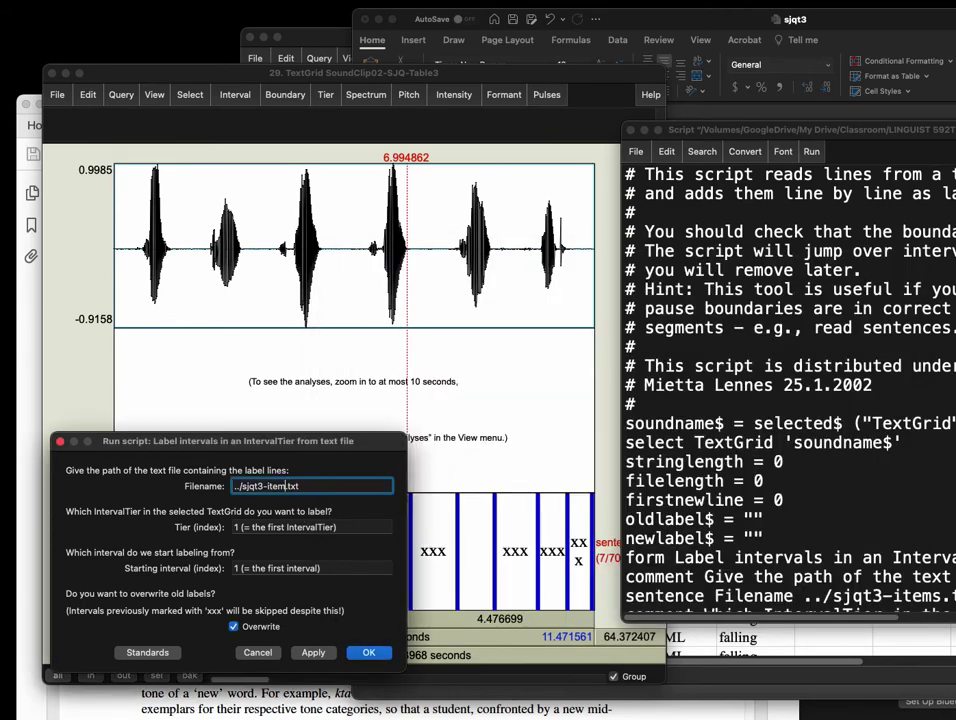
left_click_drag(312, 442, 845, 200)
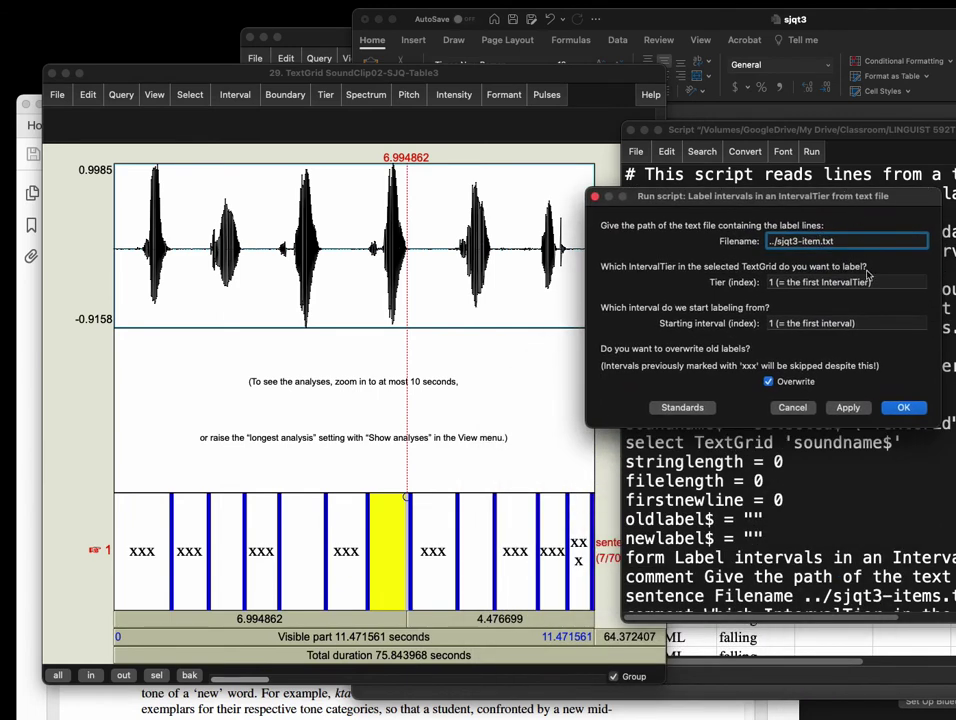
left_click(902, 409)
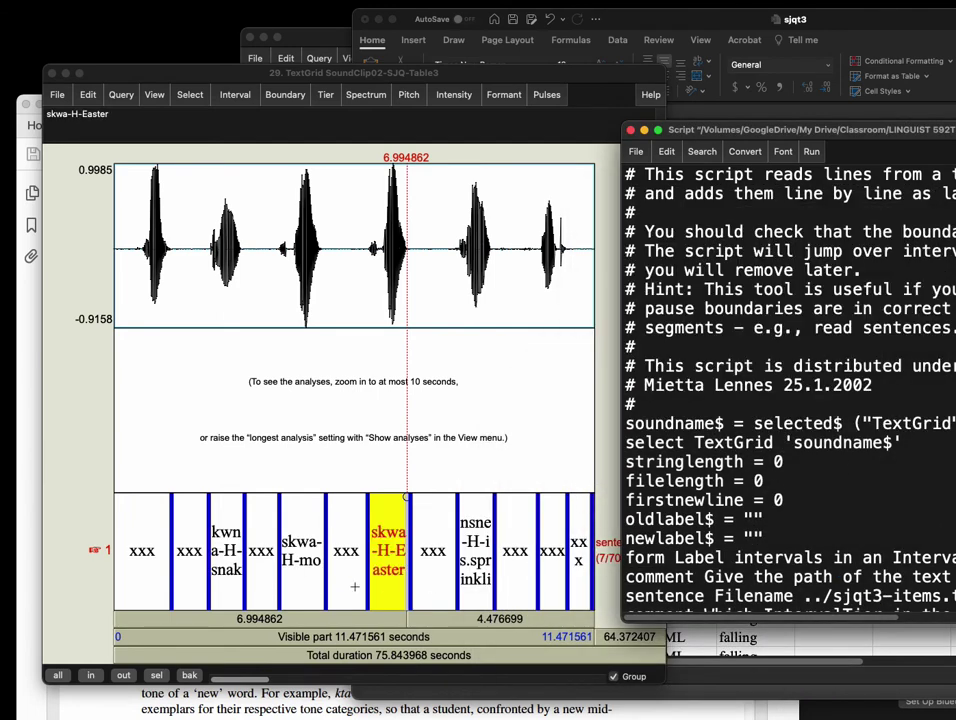
Step through the labelled intervals from kwna-H-snake to ke-M-flower, checking the labels against the audio.
left_click(240, 568)
left_click(222, 578)
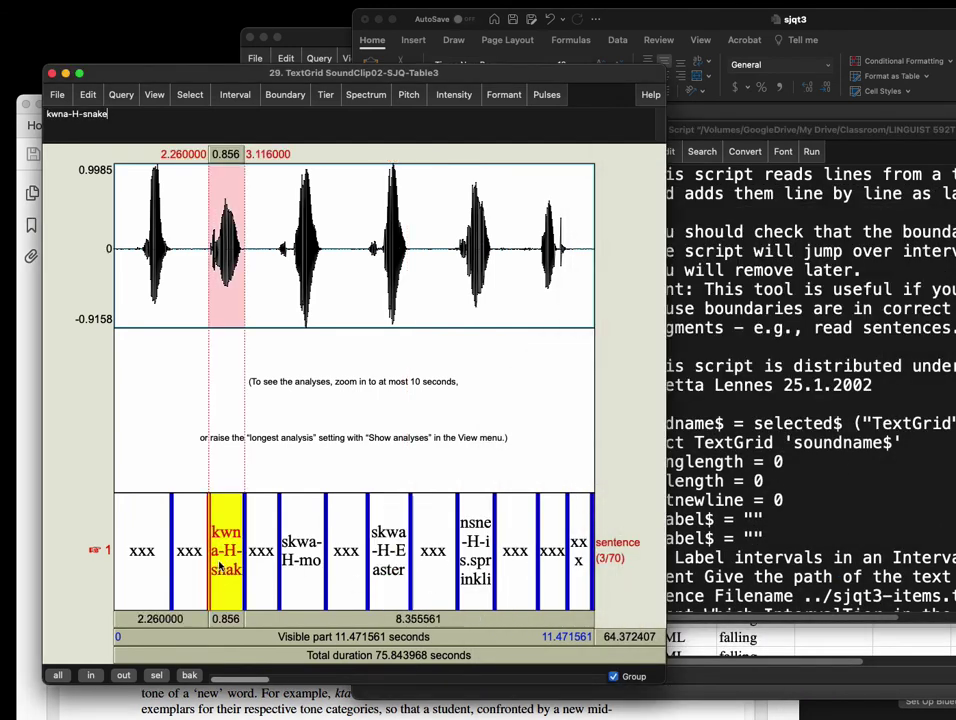
key("alt+Right")
key("alt+Right")
key("Tab")
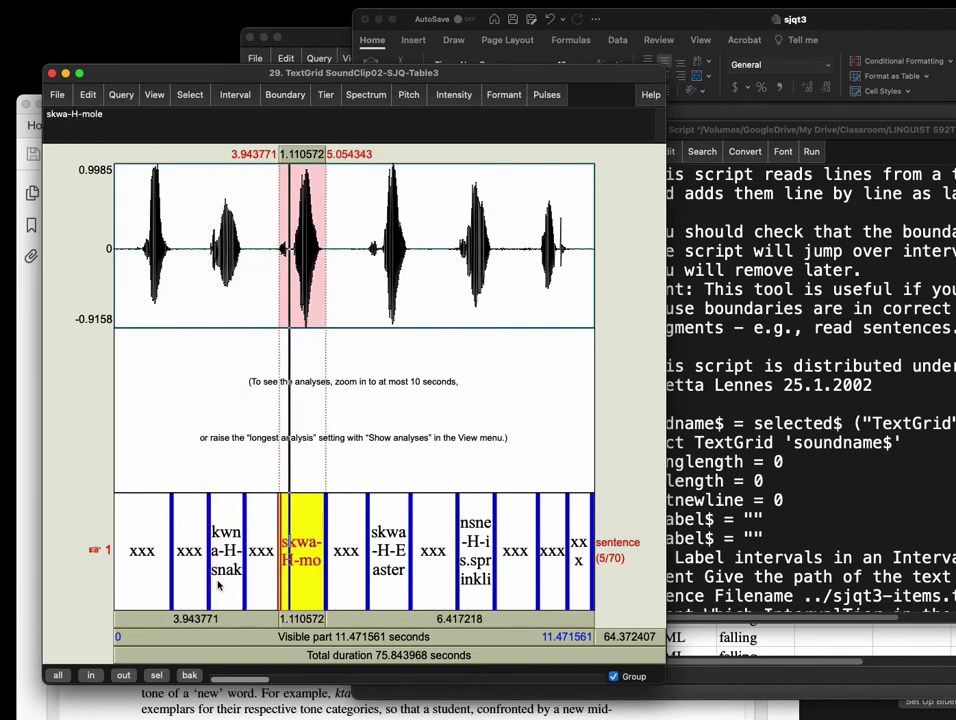
key("alt+Right")
key("alt+Right")
key("alt+Right")
key("alt+Right")
key("alt+Right")
key("alt+Left")
key("alt+Left")
key("alt+Left")
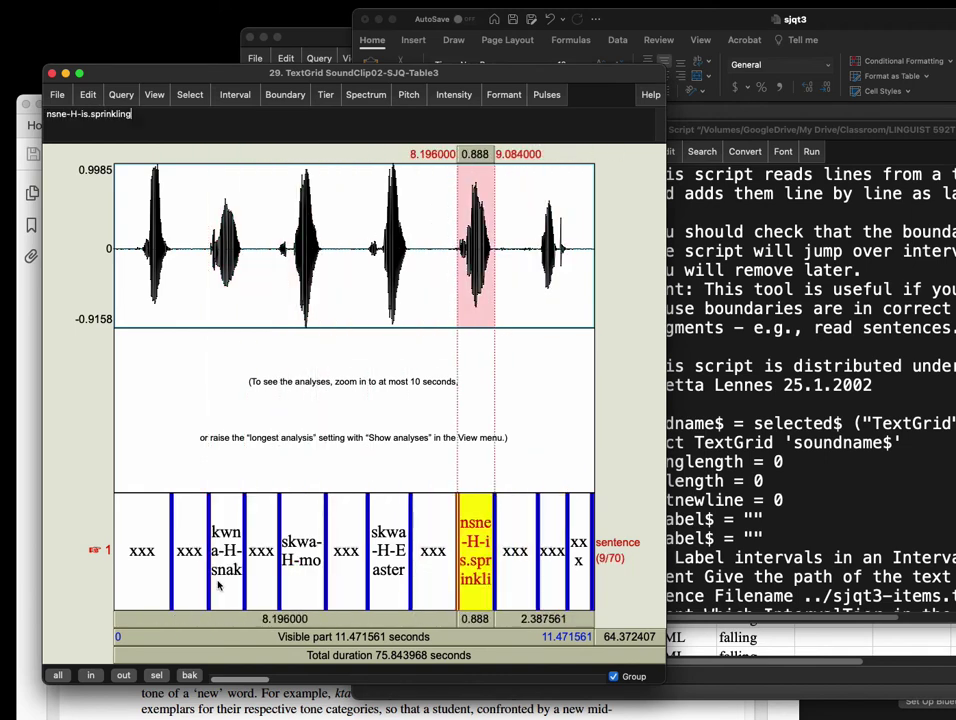
key("alt+Right")
key("alt+Right")
key("alt+Right")
key("alt+Right")
key("alt+Right")
key("alt+Right")
key("alt+Right")
key("alt+Right")
key("alt+Right")
key("alt+Left")
key("alt+Right")
key("alt+Right")
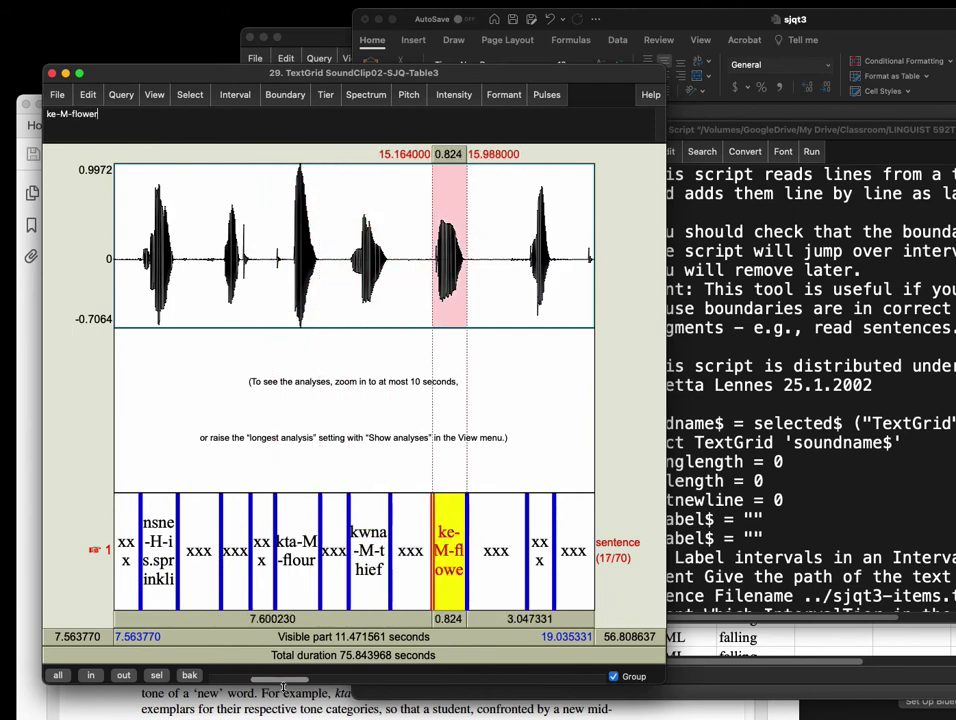
Go to the part of the recording around 39 to 50 seconds and check the labels from ke-LH-his.her.head back to ta-LH-shrimp.
left_click_drag(305, 680, 446, 681)
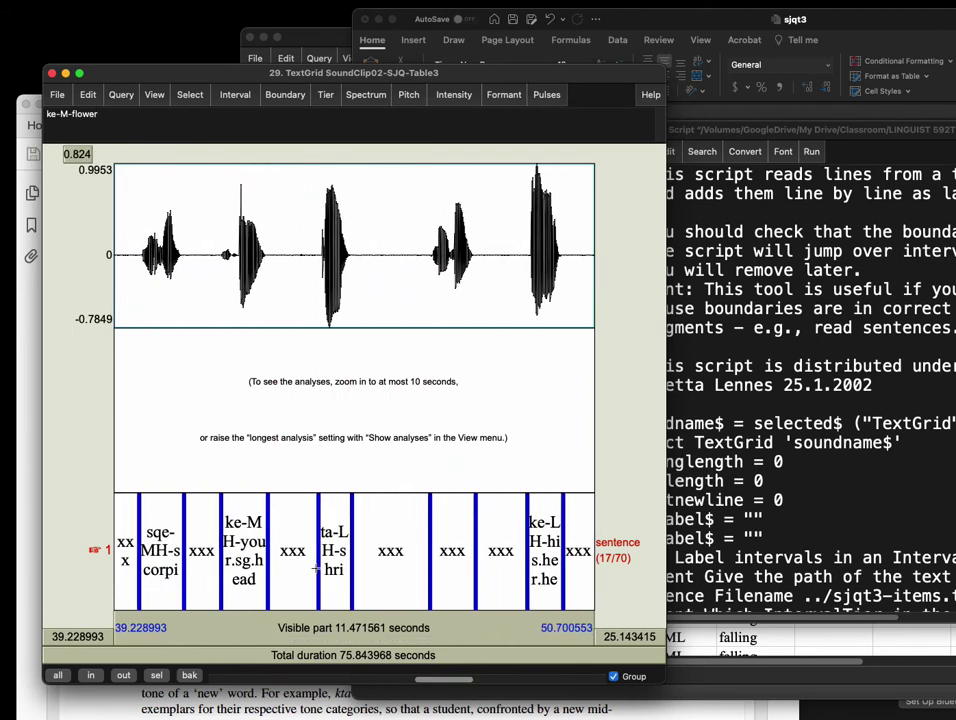
left_click(544, 560)
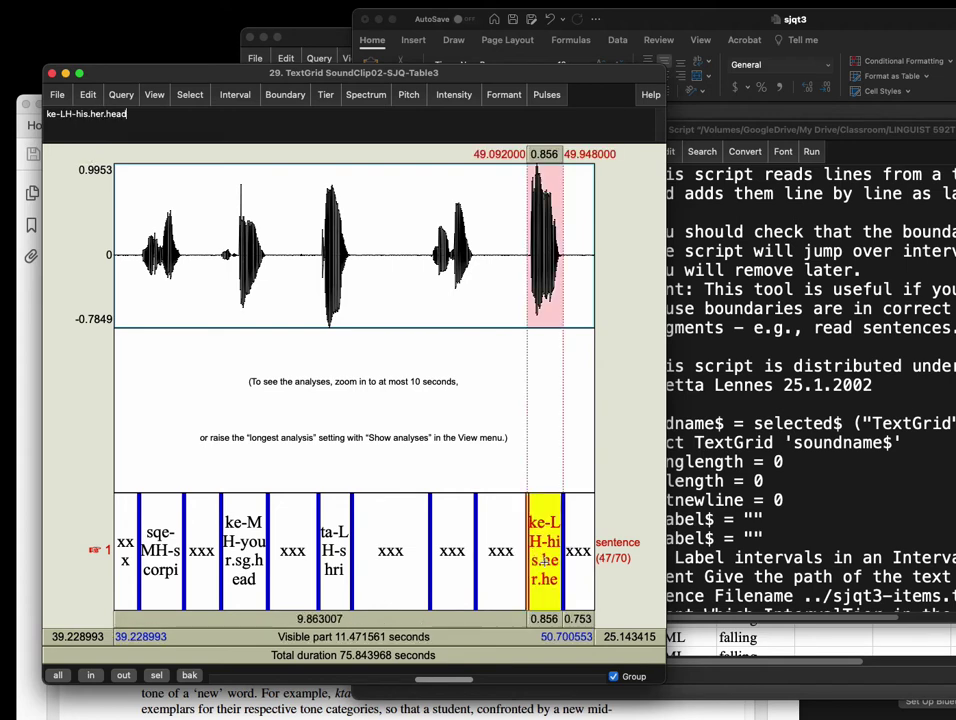
left_click(484, 560)
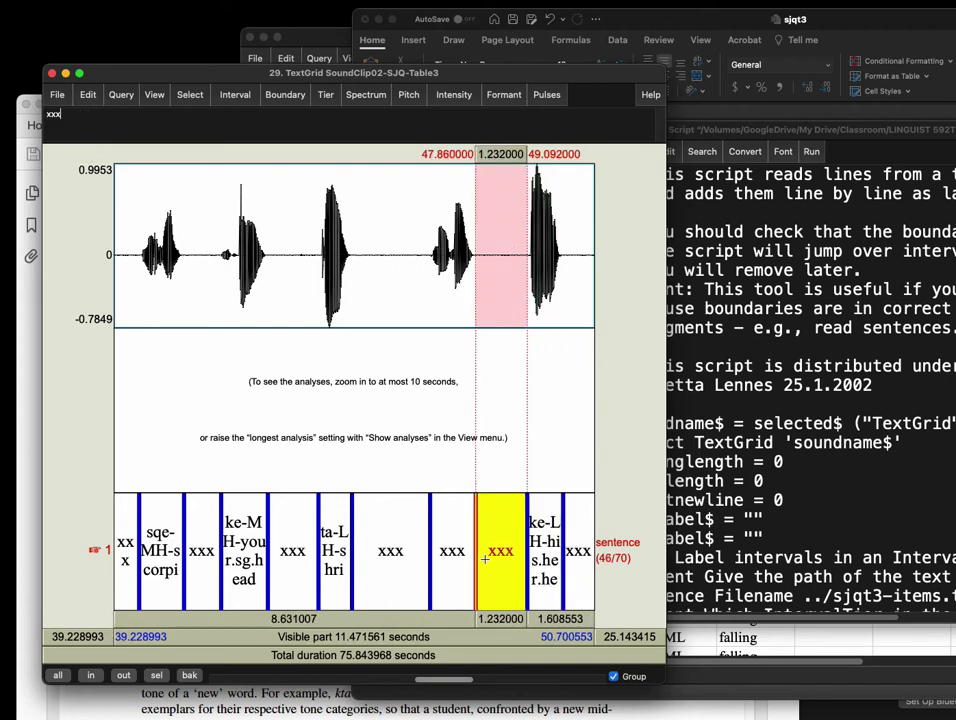
left_click(536, 554)
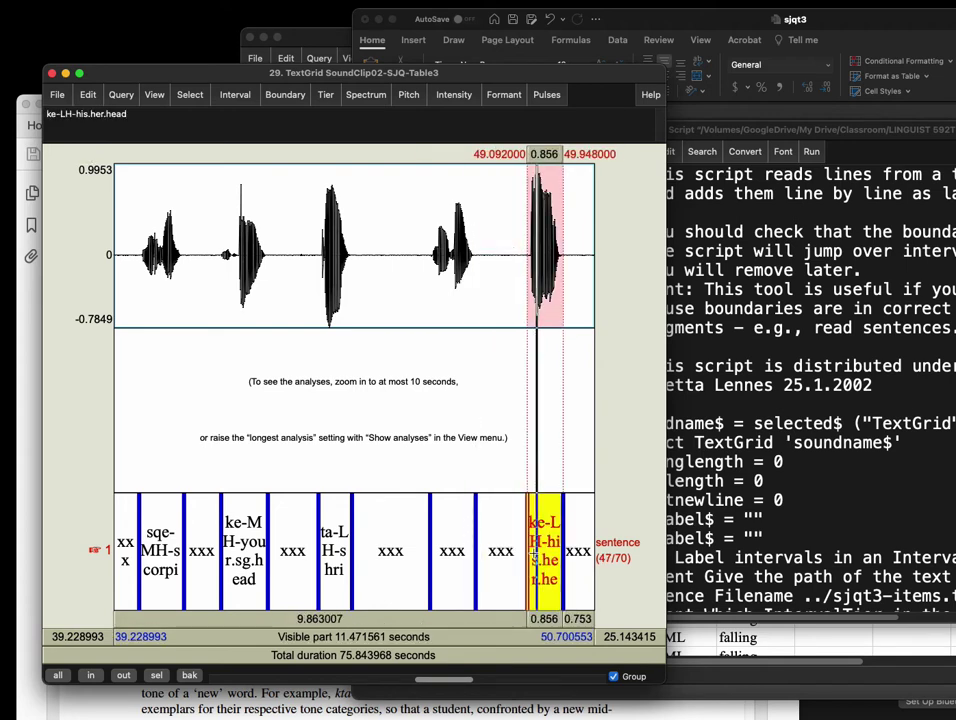
key("alt+Left")
key("alt+Left")
key("alt+Left")
key("alt+Left")
key("alt+Left")
key("alt+Left")
key("alt+Left")
key("alt+Left")
key("alt+Left")
key("alt+Left")
key("alt+Left")
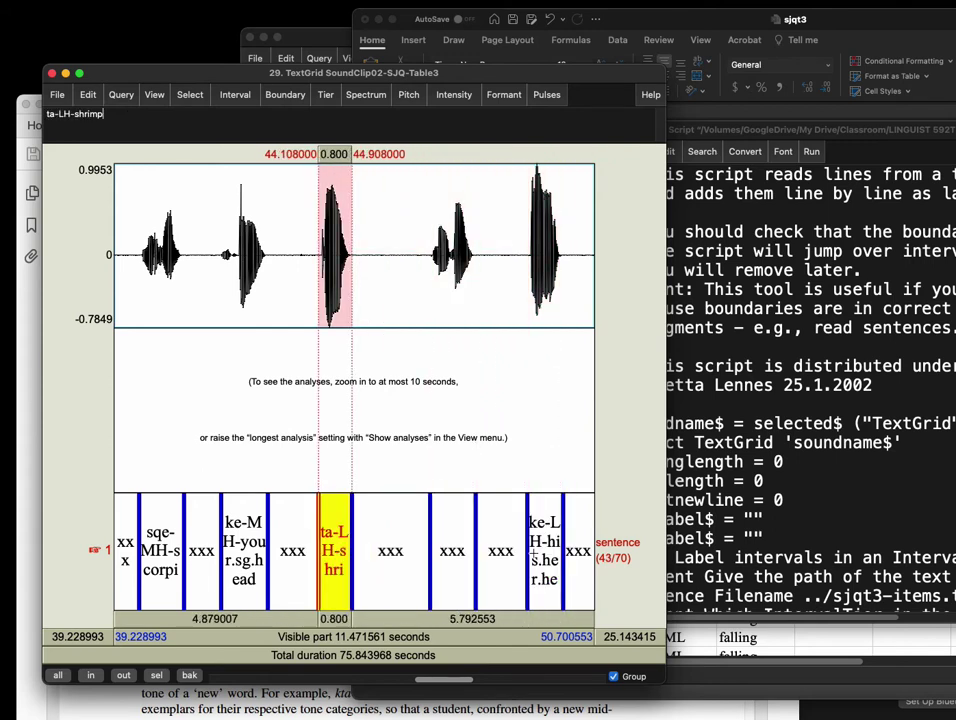
Check the labels against the audio for the intervals around kya-M0-tomorrow, ta-M0-will.give and sqe-MH-scorpion.
key("alt+Left")
key("alt+Left")
key("alt+Left")
key("alt+Right")
key("Tab")
key("alt+Right")
key("alt+Right")
key("Tab")
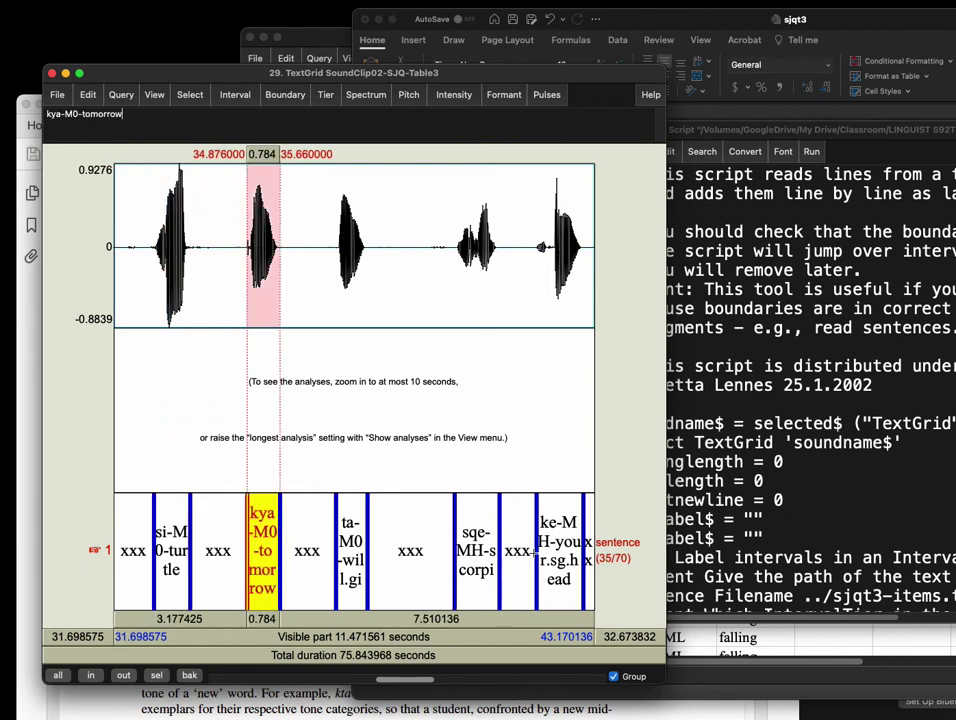
key("alt+Right")
key("alt+Right")
key("Tab")
key("alt+Right")
key("alt+Right")
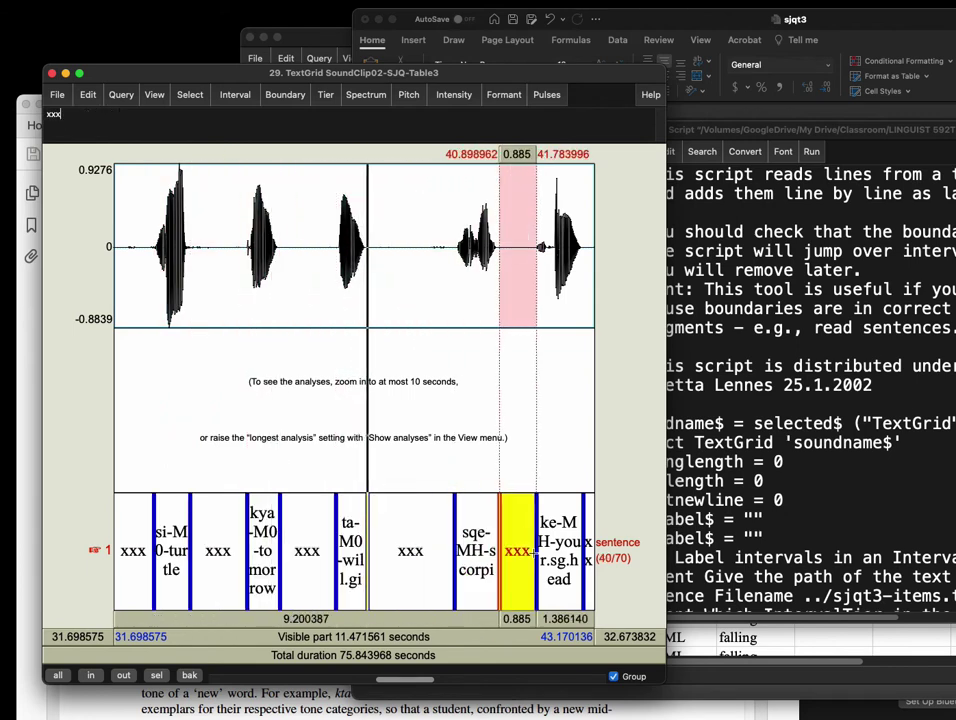
key("Tab")
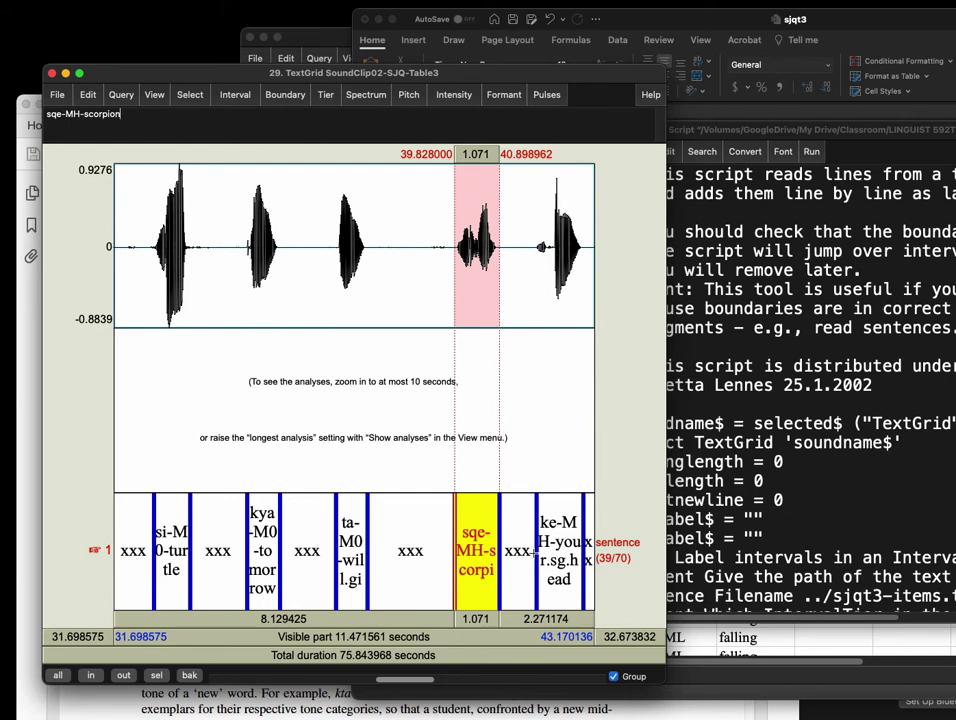
Replace the sqe-MH-scorpion label on the interval starting at 39.828 seconds with xxx.
key("BackSpace")
key("BackSpace")
key("BackSpace")
key("BackSpace")
key("BackSpace")
key("BackSpace")
key("BackSpace")
key("BackSpace")
key("BackSpace")
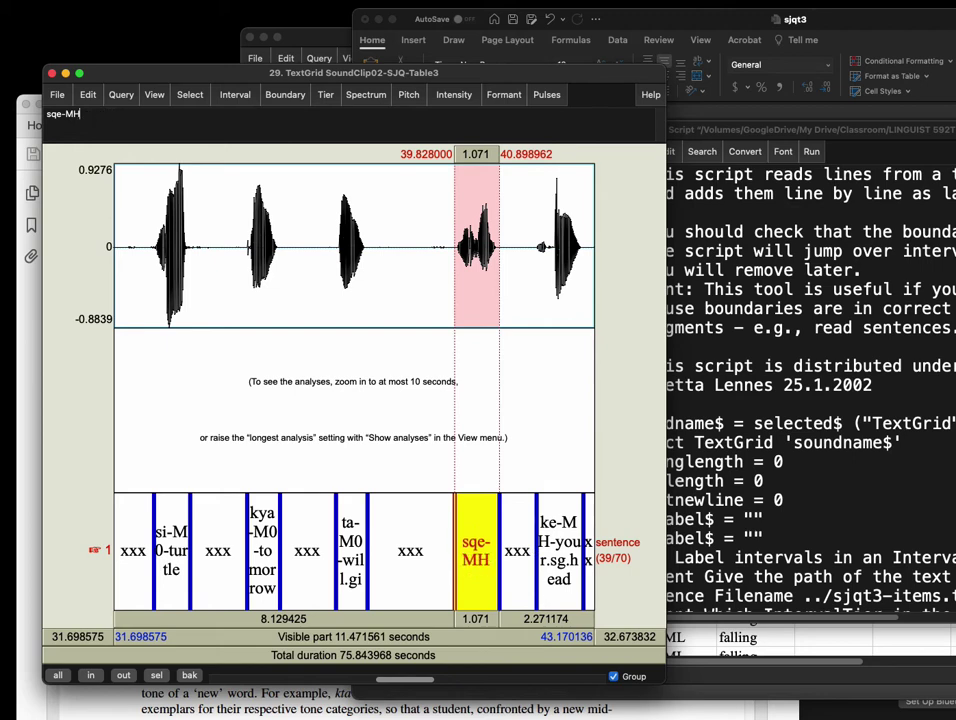
key("BackSpace")
key("BackSpace")
key("BackSpace")
key("BackSpace")
key("BackSpace")
key("BackSpace")
type("xxx")
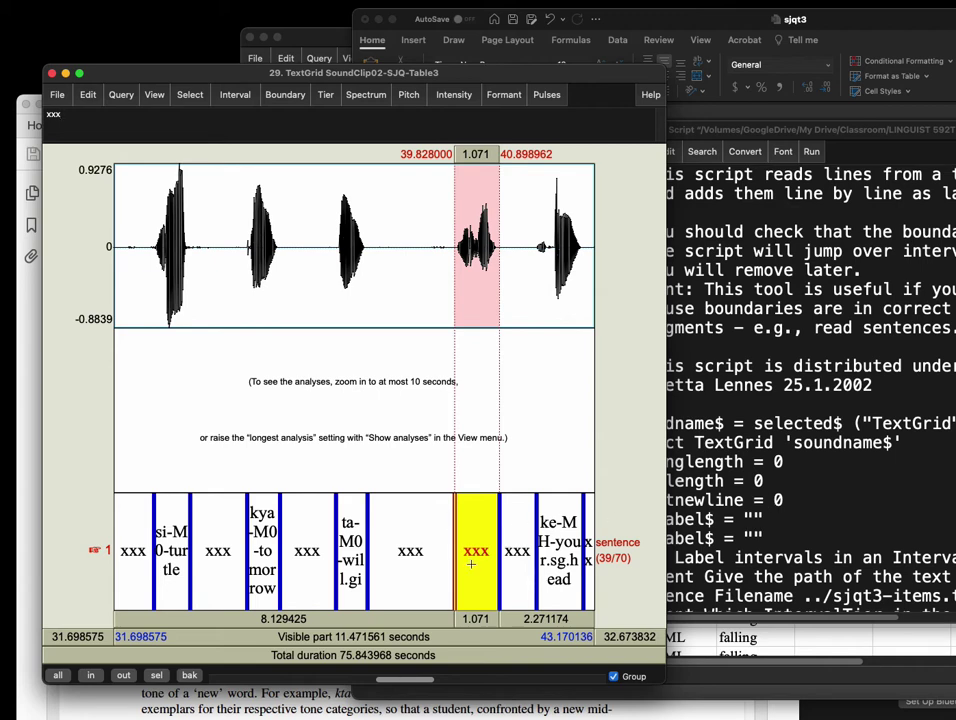
Try to run the labelling script on tier 1 from interval 1 with ../sjqt3-items.txt as label file, overwriting old labels.
left_click(762, 449)
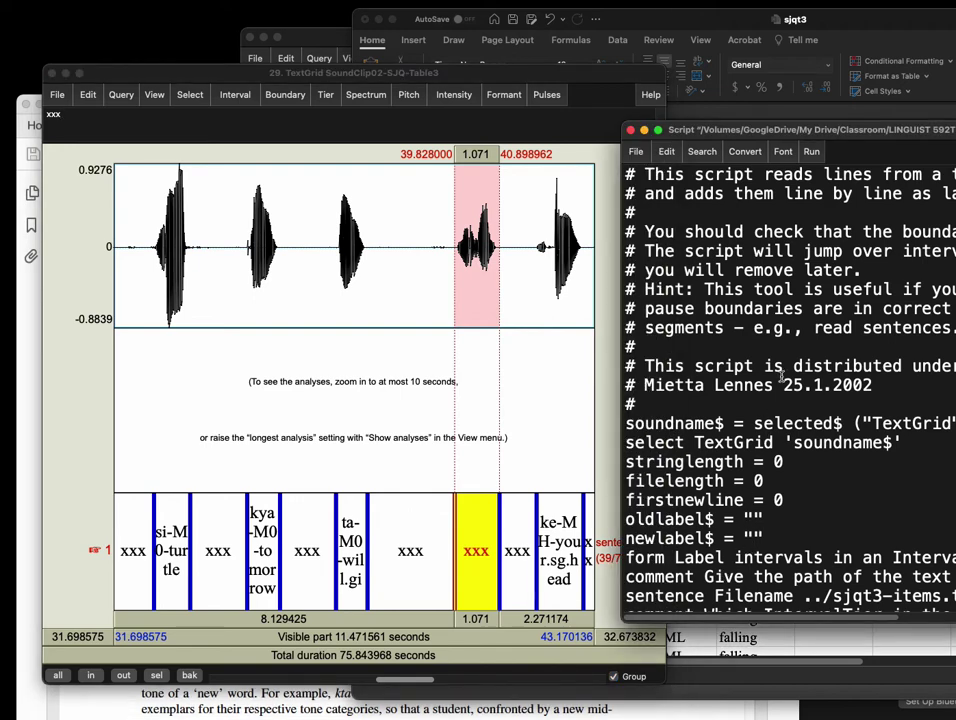
key("super+r")
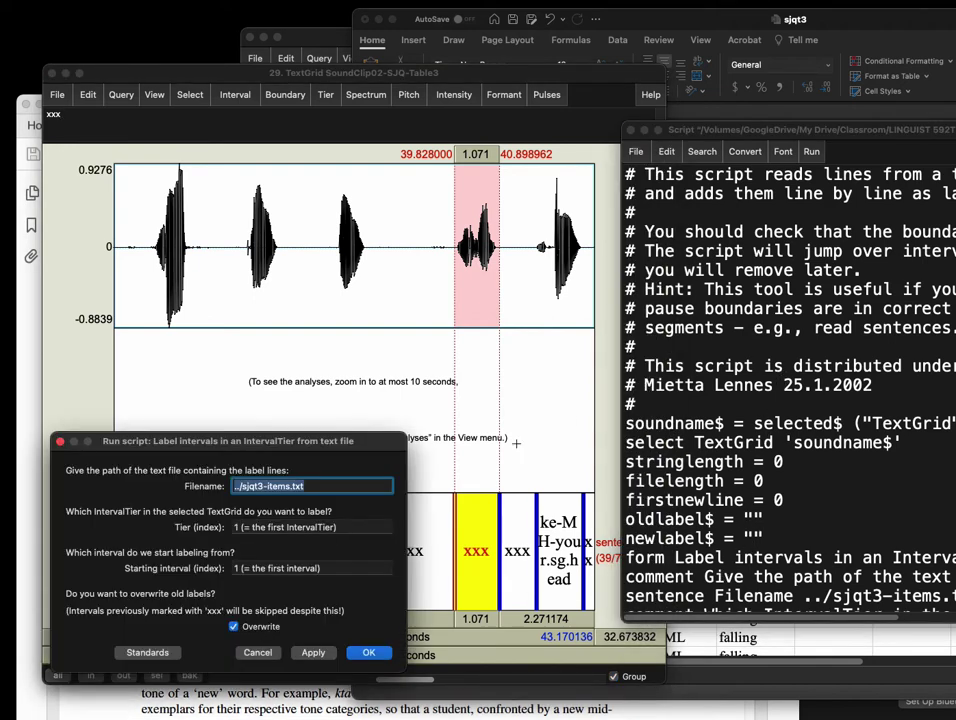
left_click_drag(330, 440, 894, 153)
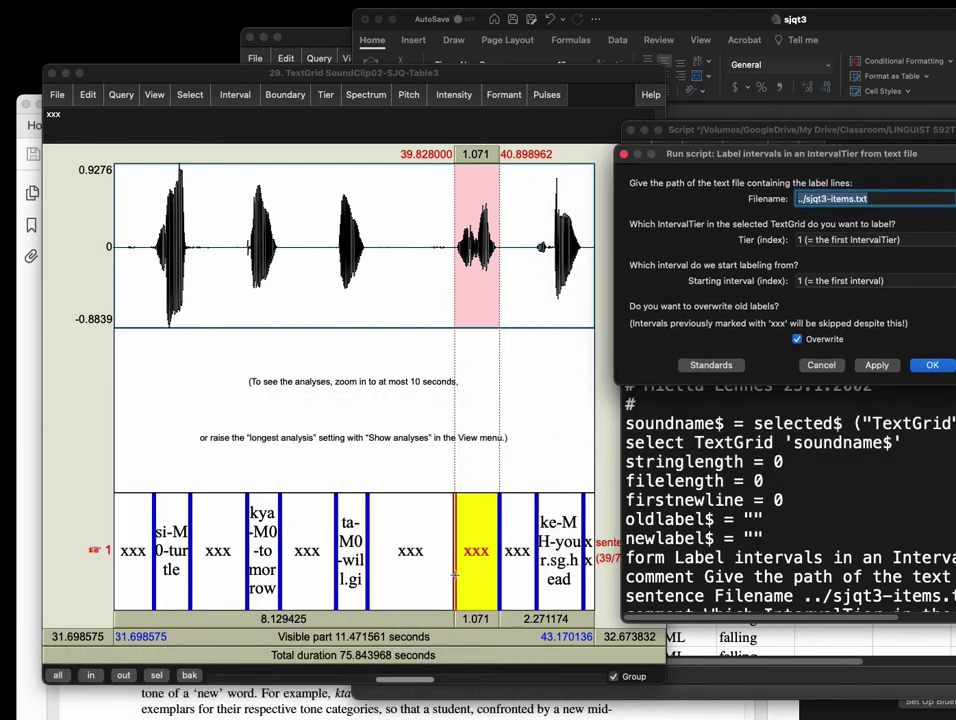
left_click(933, 366)
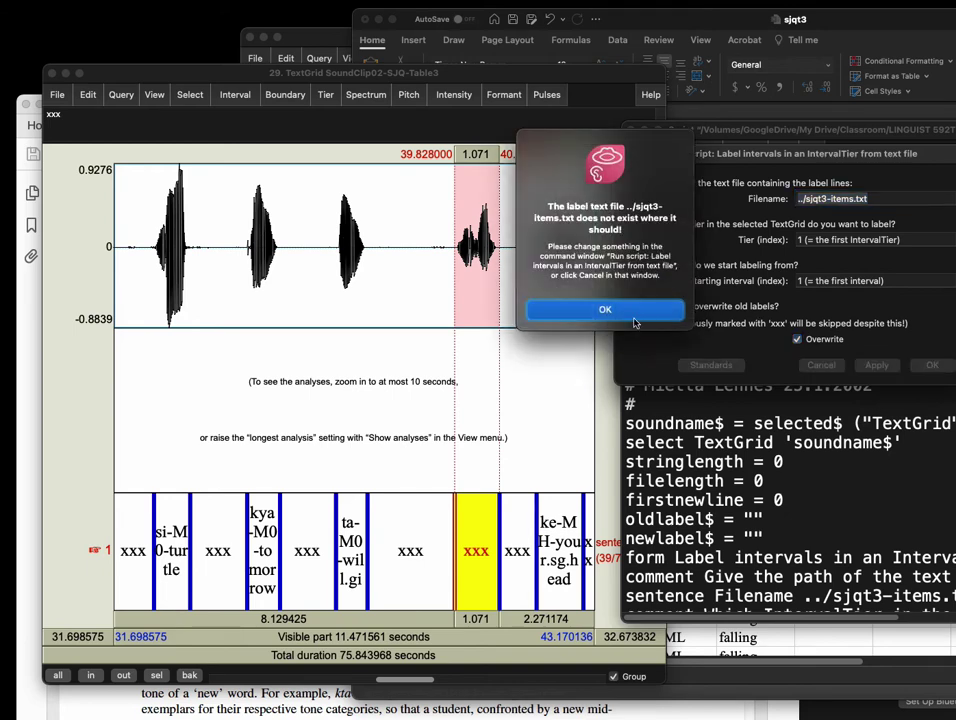
left_click(633, 318)
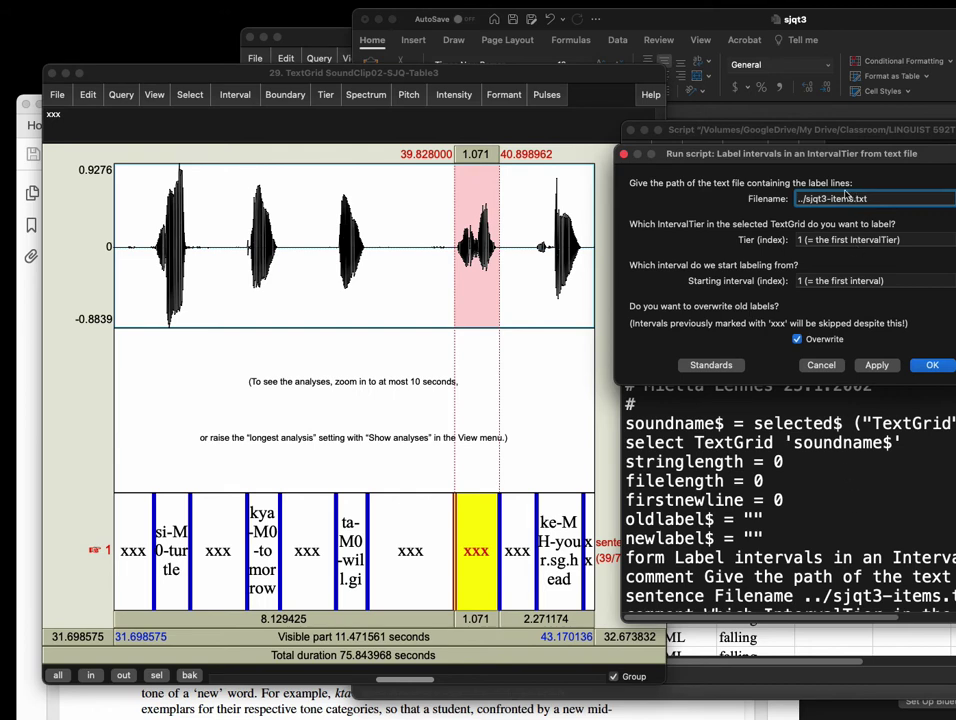
Cancel the script's run form, change the default label file path in the script to ../sjqt3-item.txt and save the script.
scroll(870, 565, "down", 1)
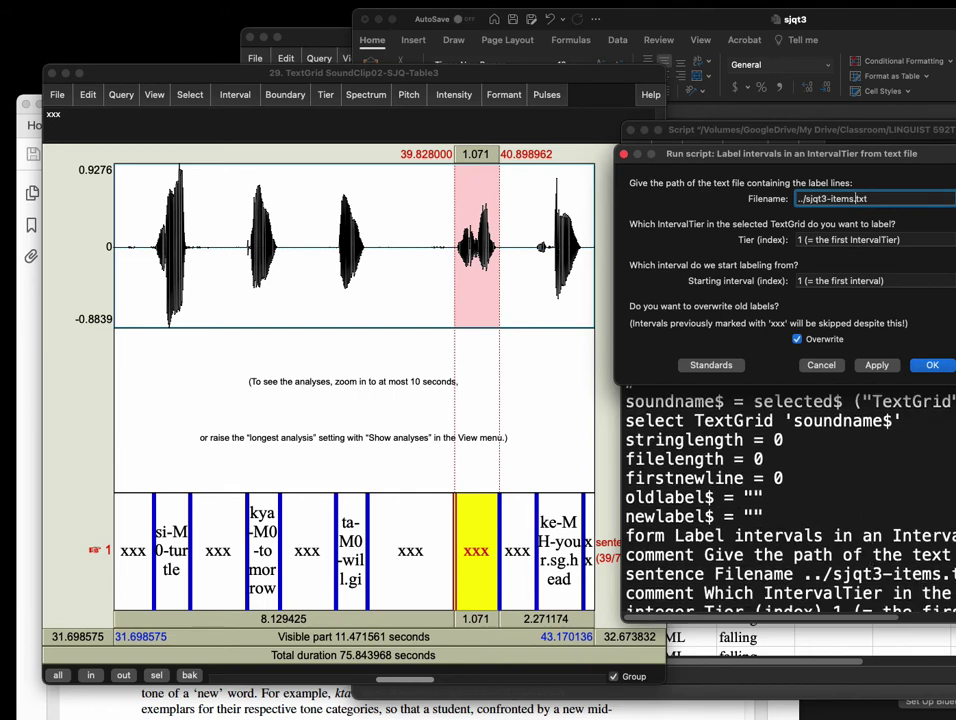
double_click(840, 131)
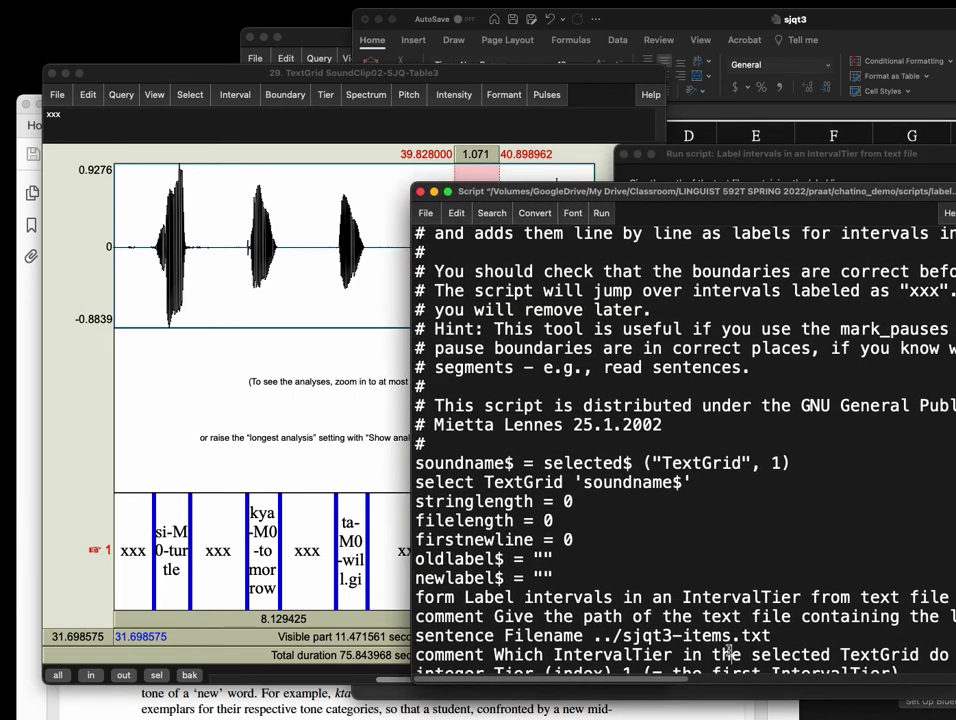
left_click(808, 155)
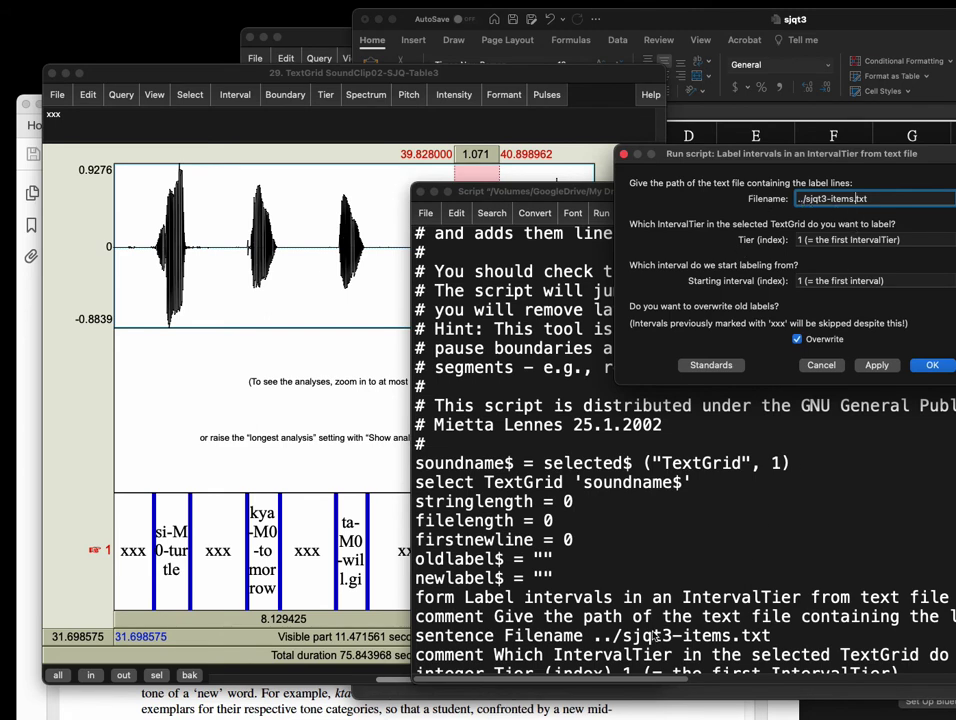
scroll(700, 560, "down", 3)
scroll(668, 529, "up", 2)
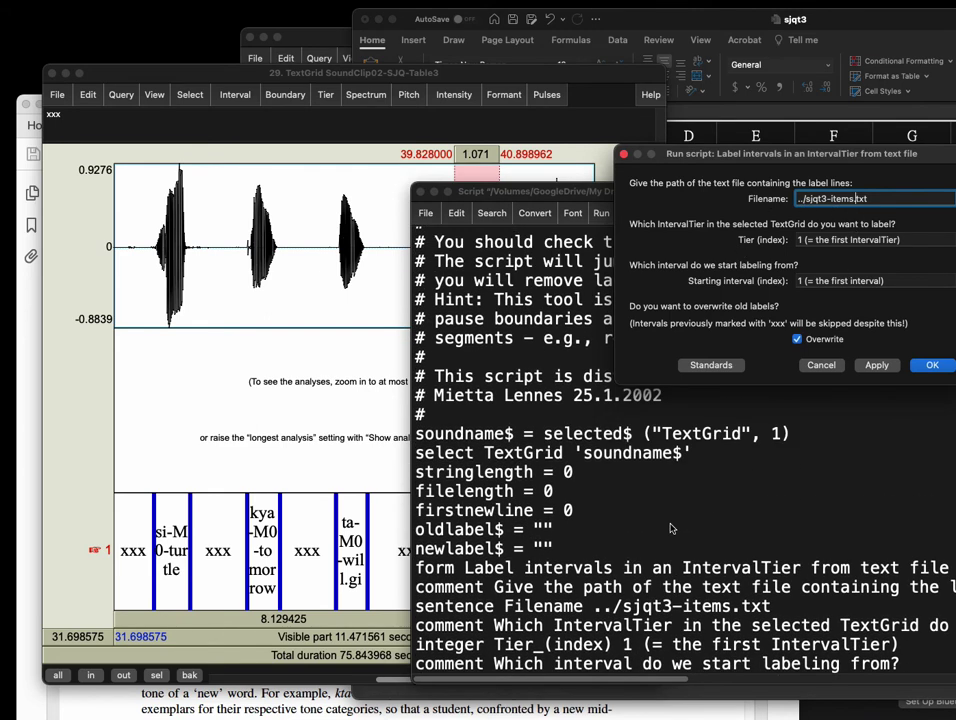
scroll(669, 560, "down", 1)
scroll(671, 593, "up", 1)
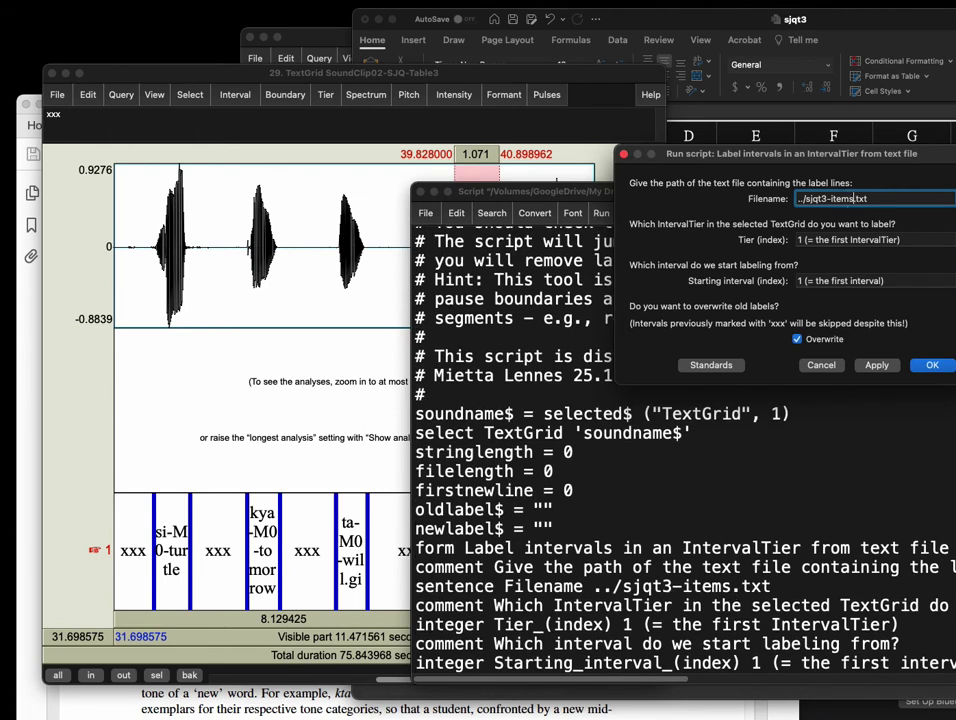
key("BackSpace")
left_click(843, 368)
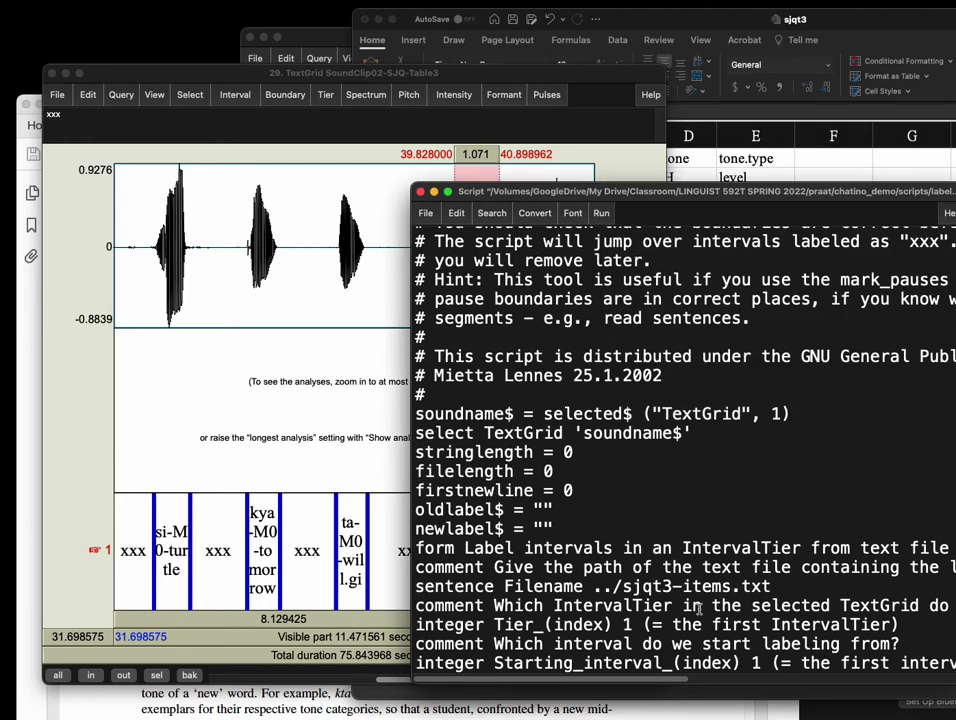
key("BackSpace")
left_click(736, 516)
left_click(425, 213)
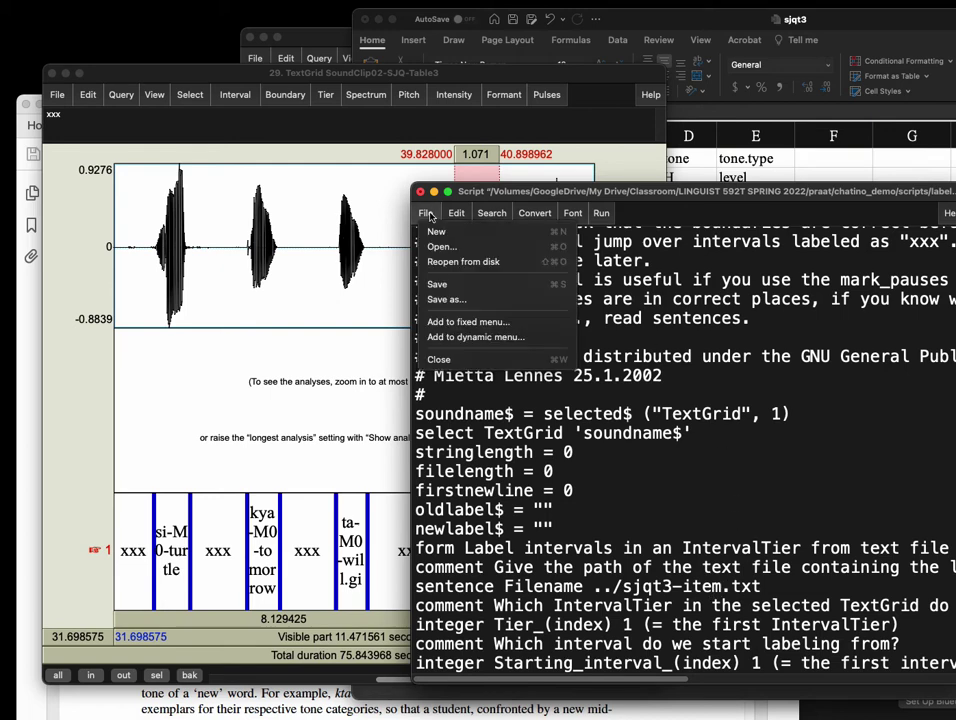
left_click(440, 285)
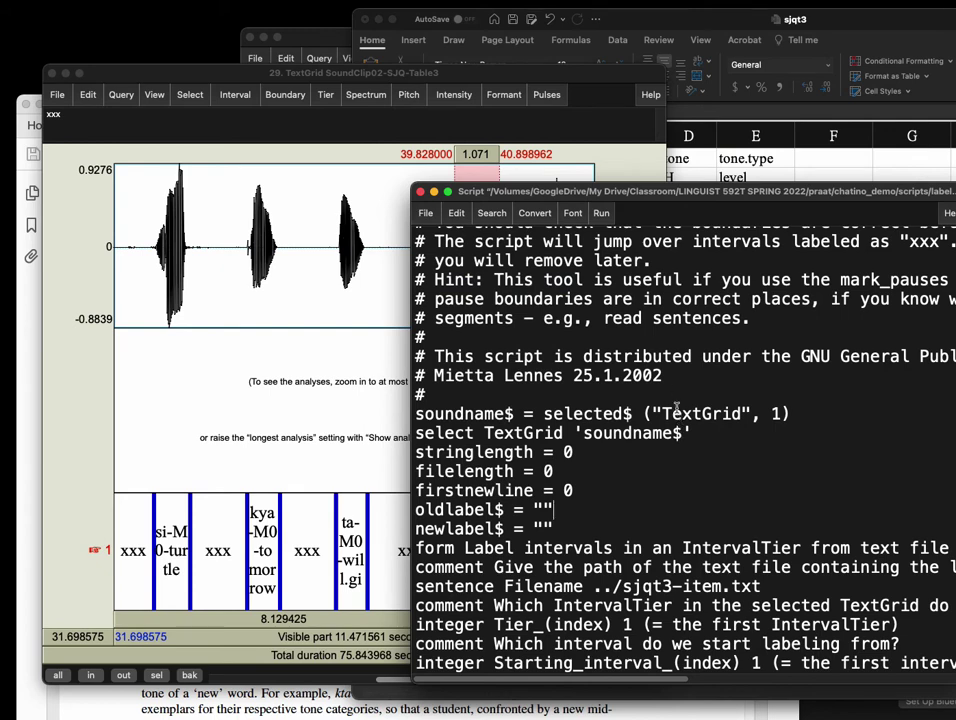
Run the labelling script with ../sjqt3-item.txt on tier 1 from interval 1, overwriting the old labels.
left_click(601, 214)
left_click(442, 228)
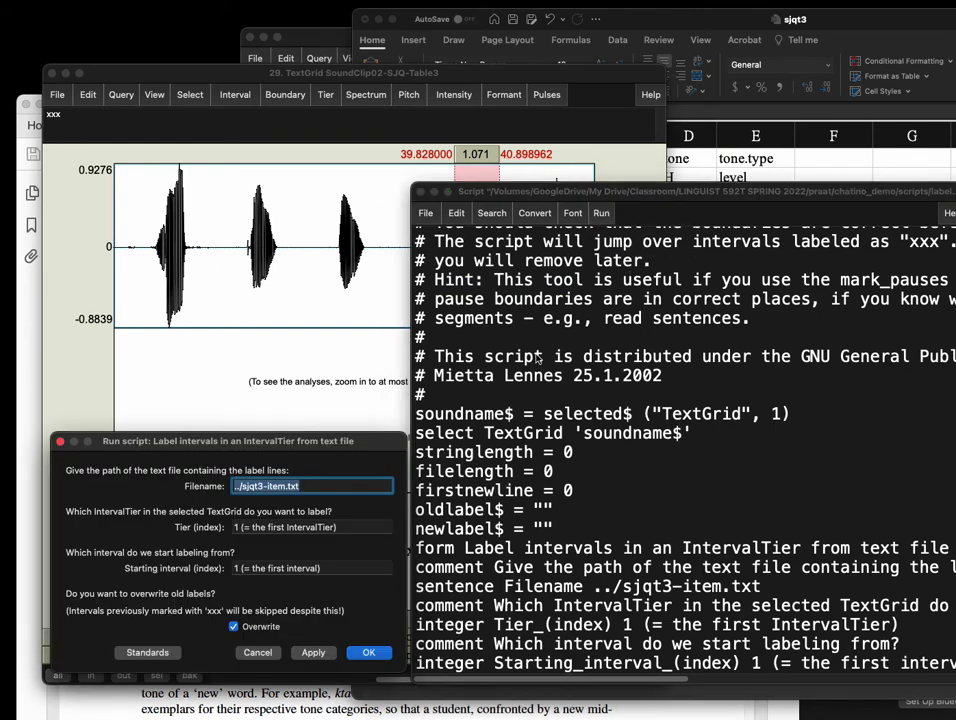
left_click_drag(312, 440, 800, 240)
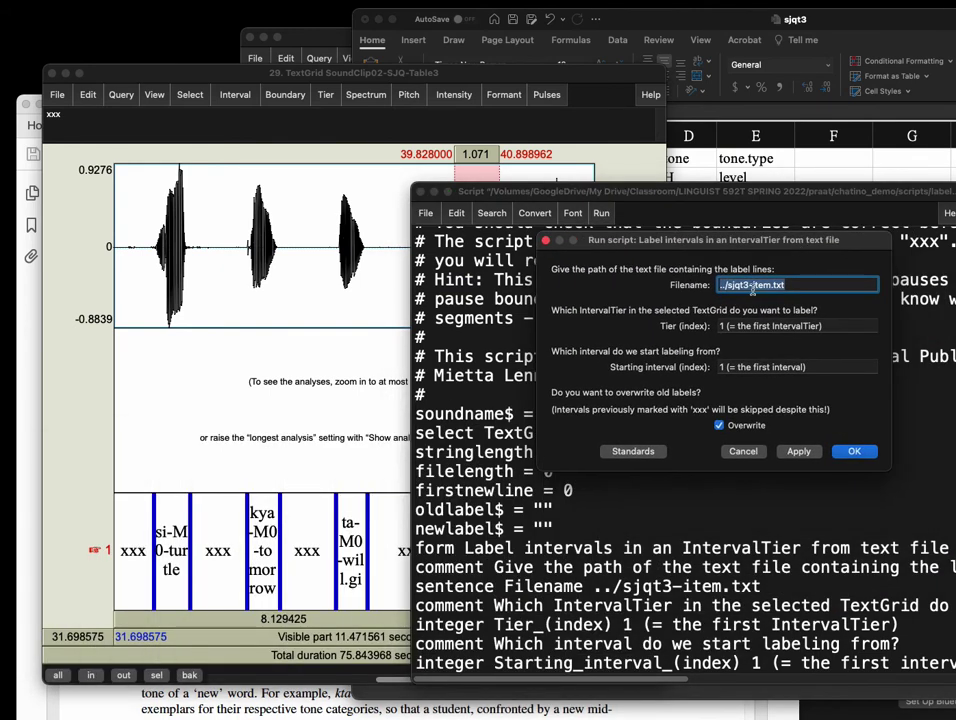
left_click(764, 286)
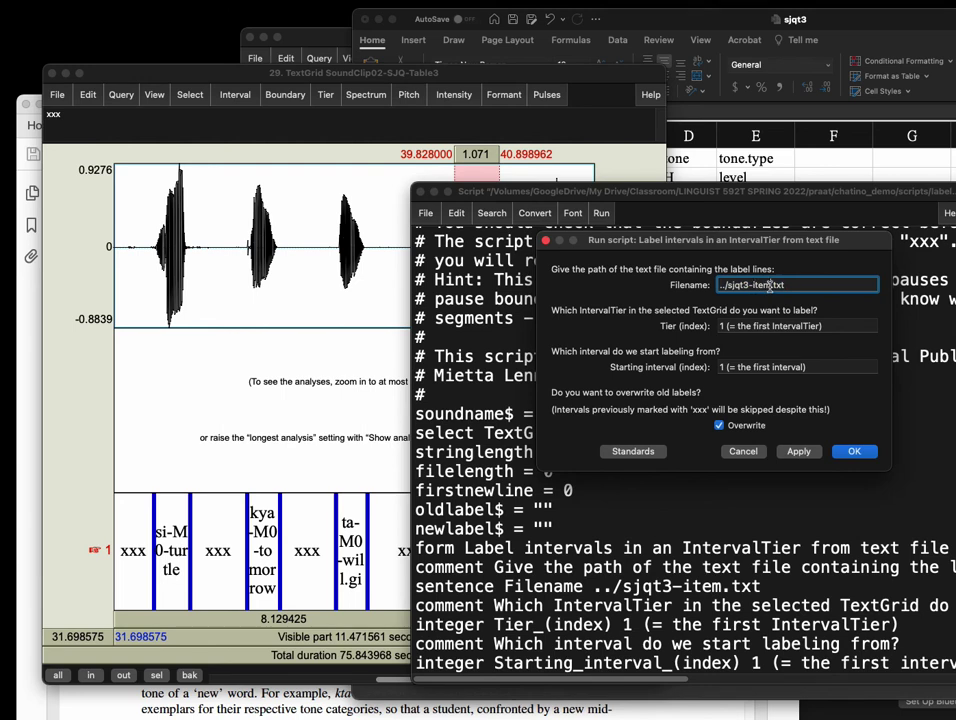
left_click_drag(535, 191, 580, 548)
left_click(645, 428)
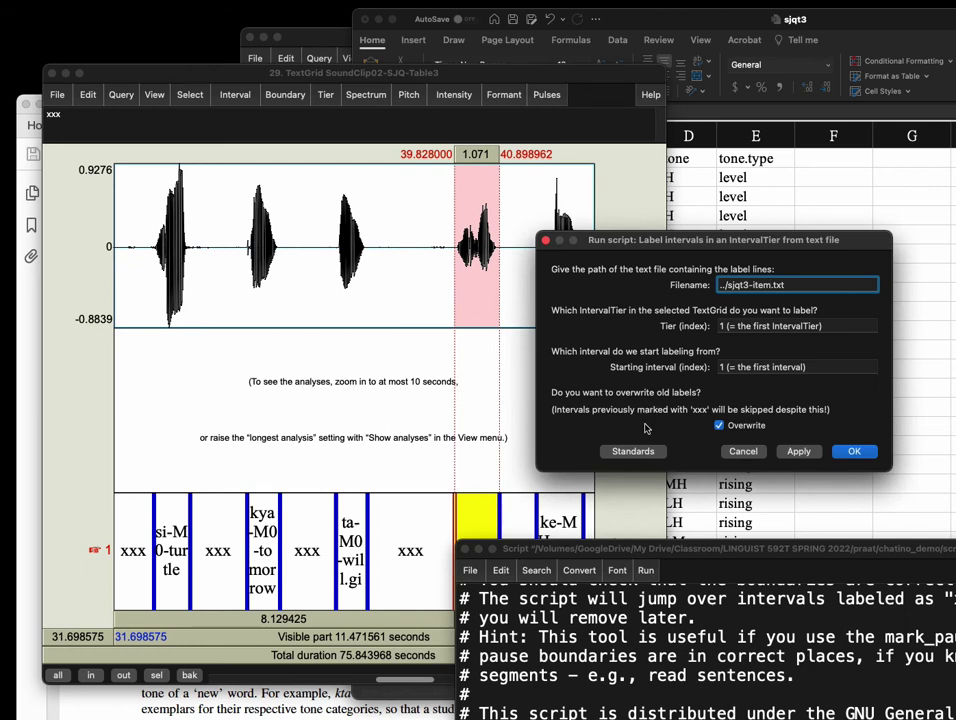
left_click_drag(572, 553, 655, 547)
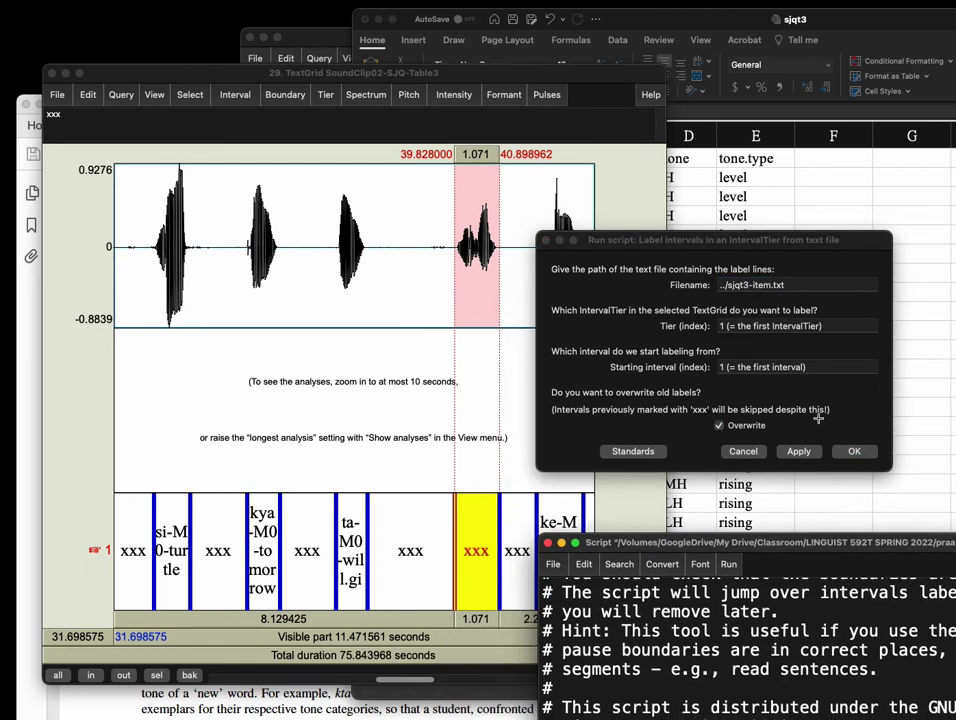
left_click(852, 451)
left_click(850, 452)
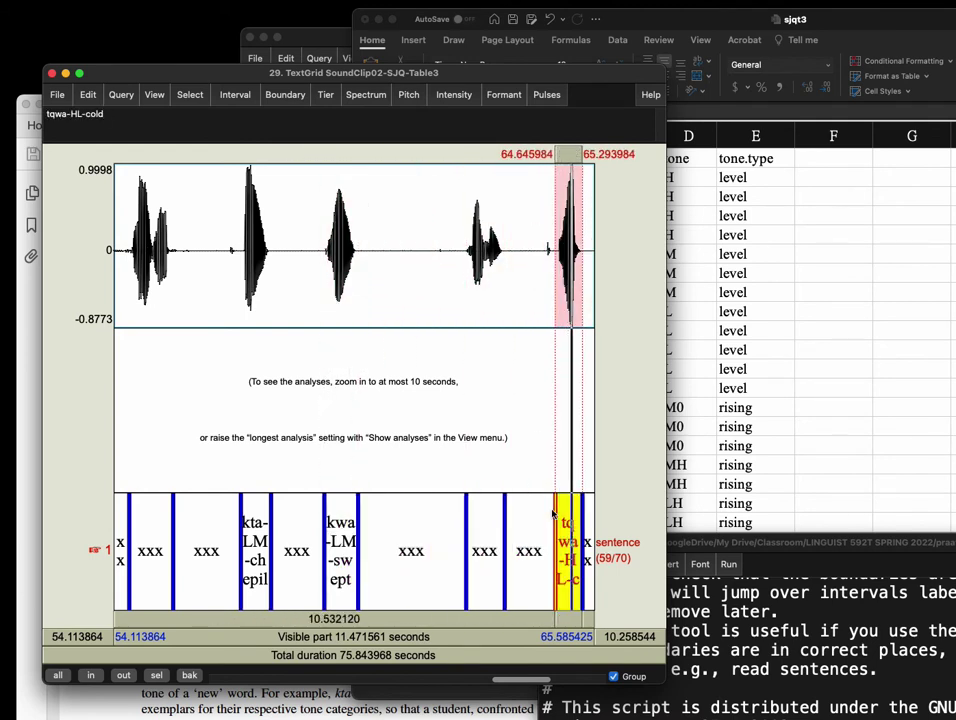
Move the start boundary of the tqwa-HL-cold interval to about 64.40 seconds so it includes the initial burst.
key("super+n")
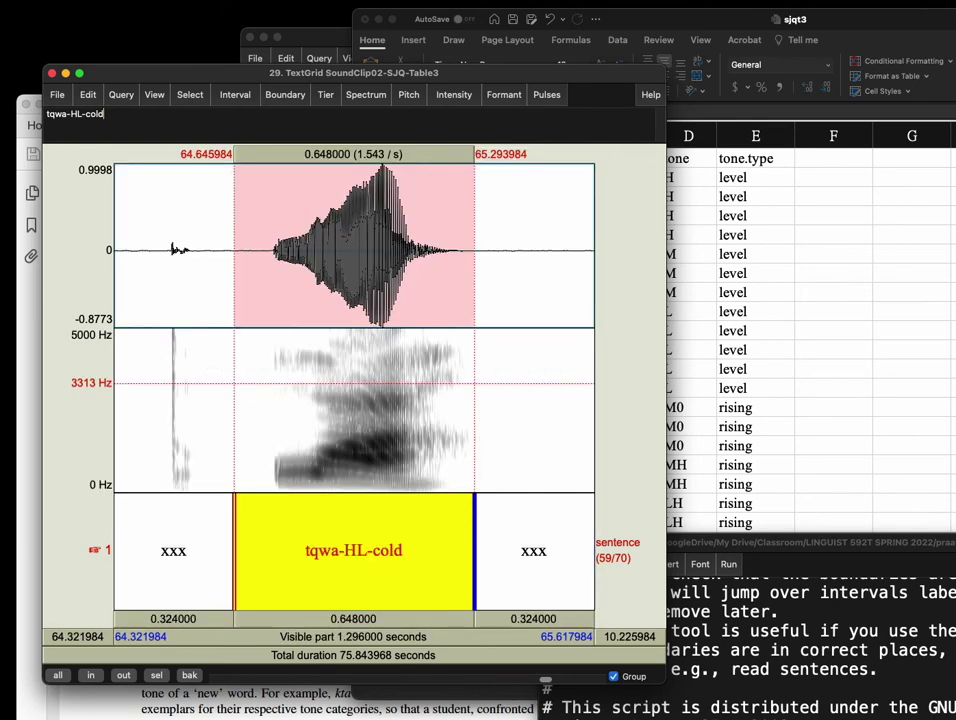
key("super+o")
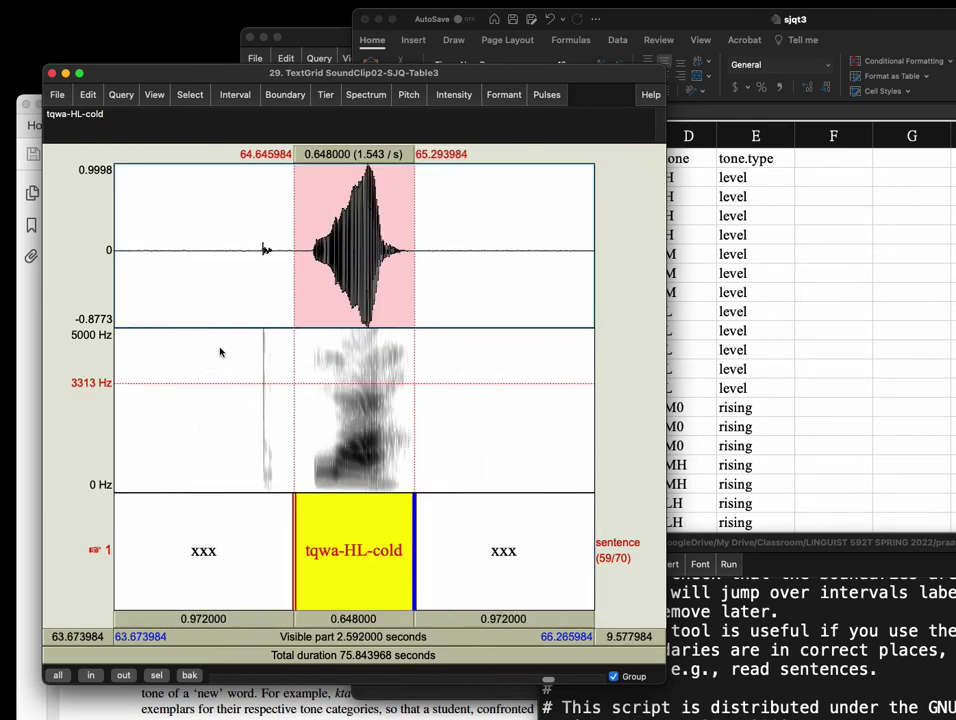
left_click_drag(222, 356, 446, 400)
key("Tab")
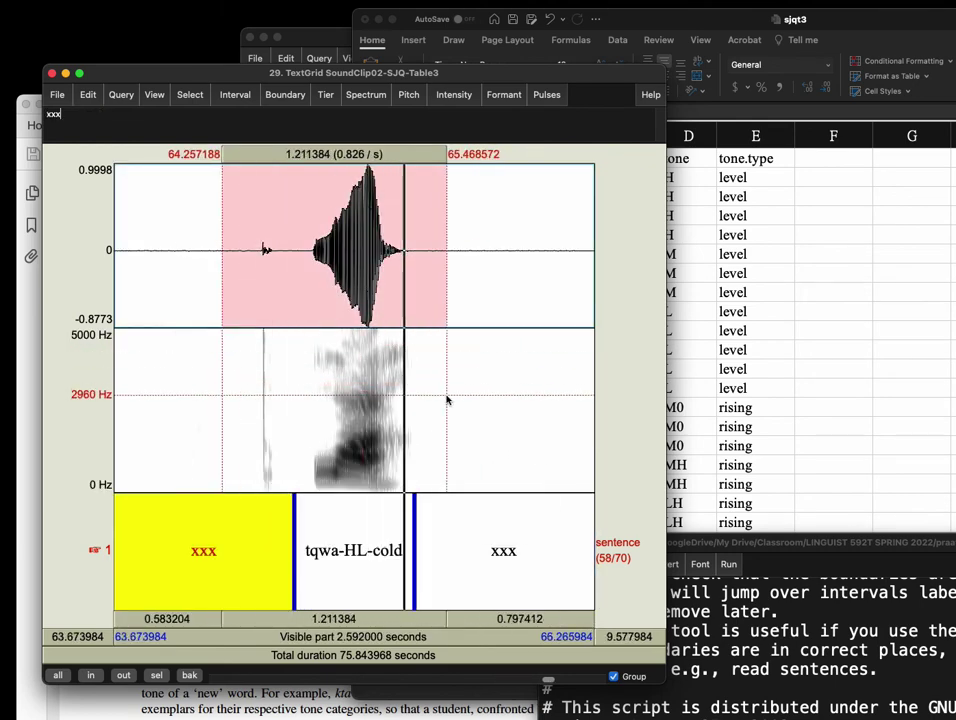
key("Tab")
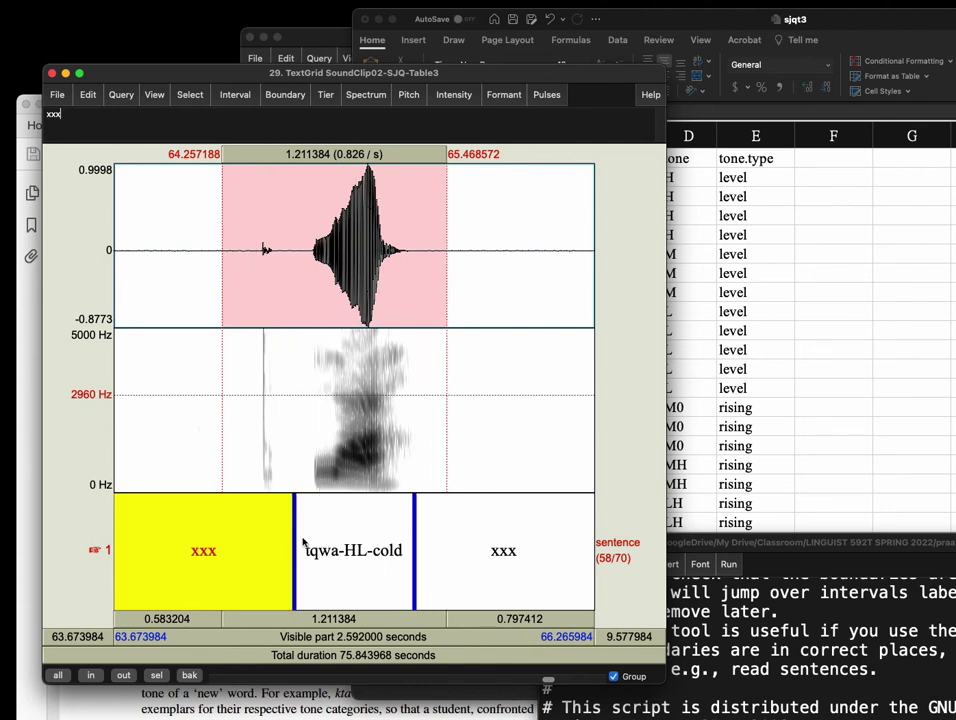
left_click_drag(295, 522, 253, 514)
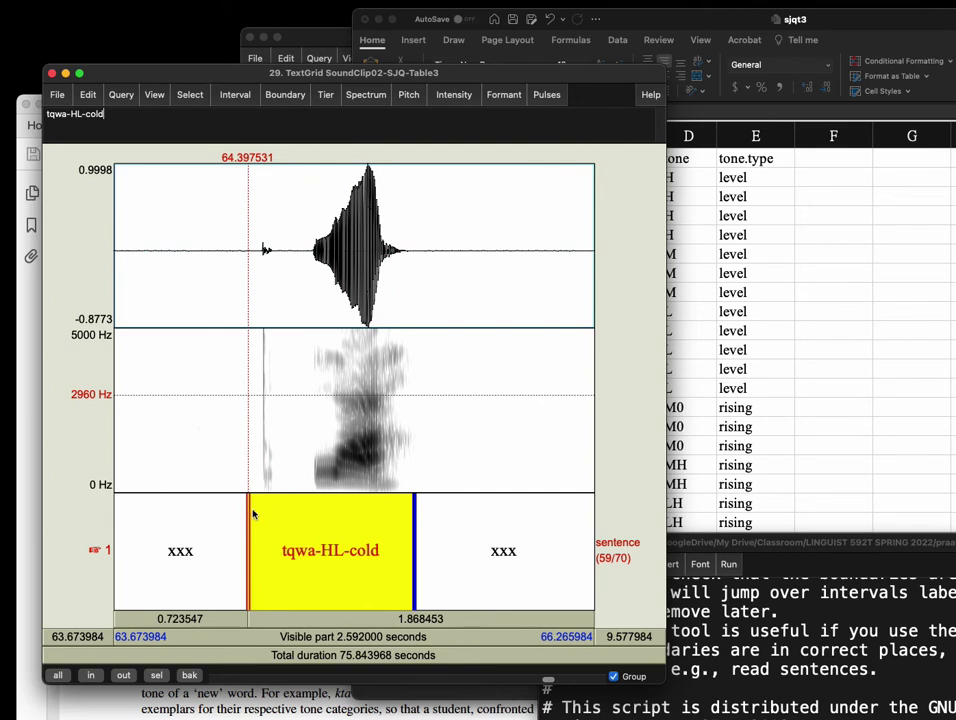
left_click(328, 543)
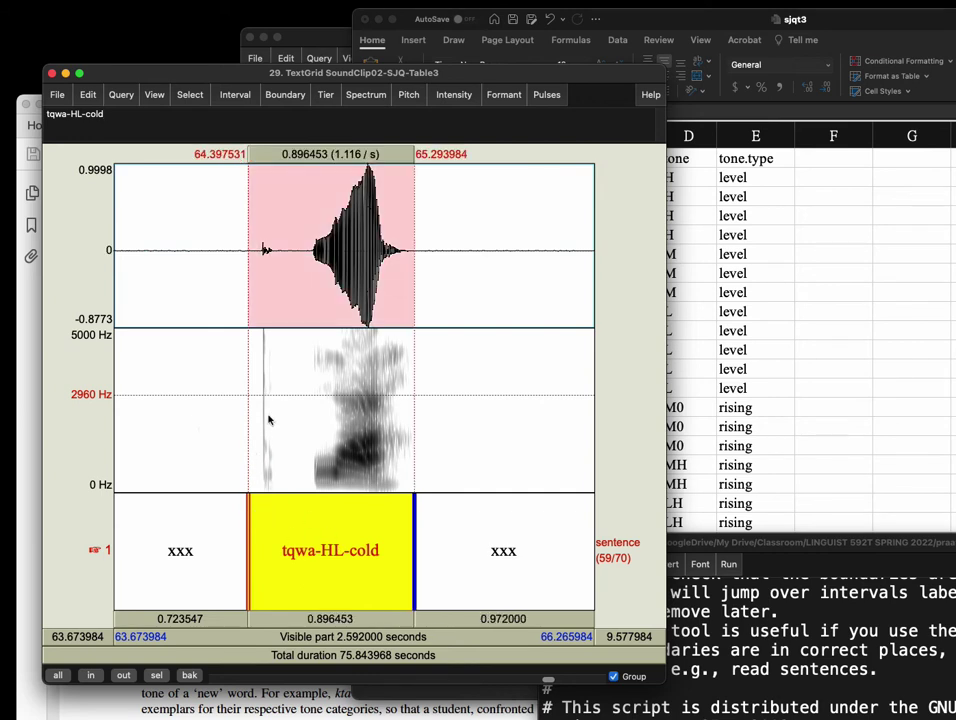
Step through the intervals from tqwa-HL-cold to skwa-ML-six, checking the new labels against the audio.
key("super+o")
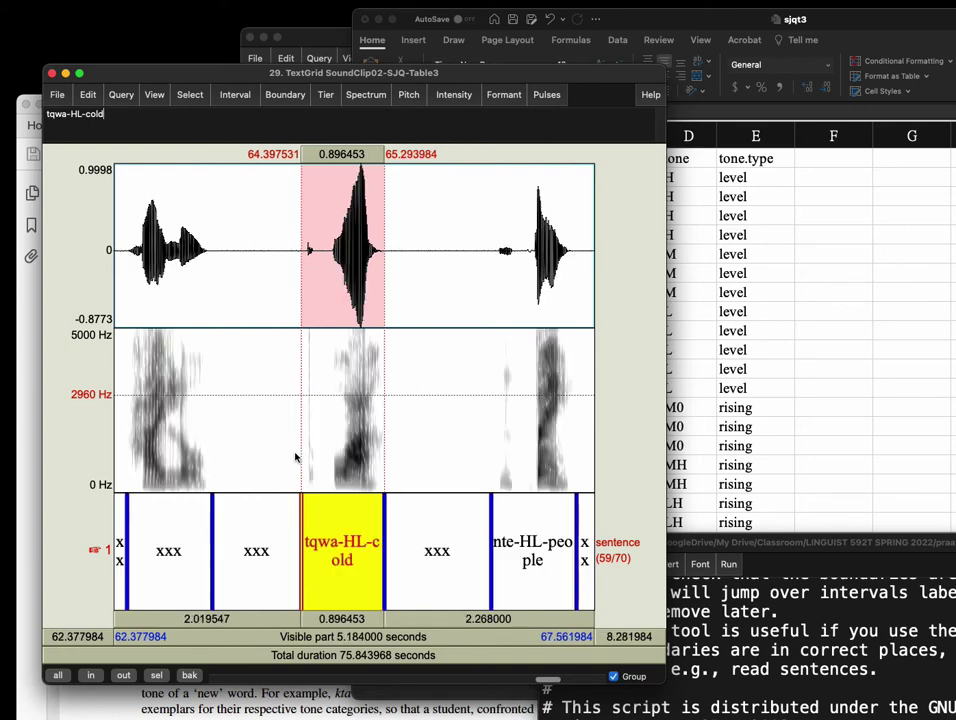
key("alt+Down")
key("alt+Down")
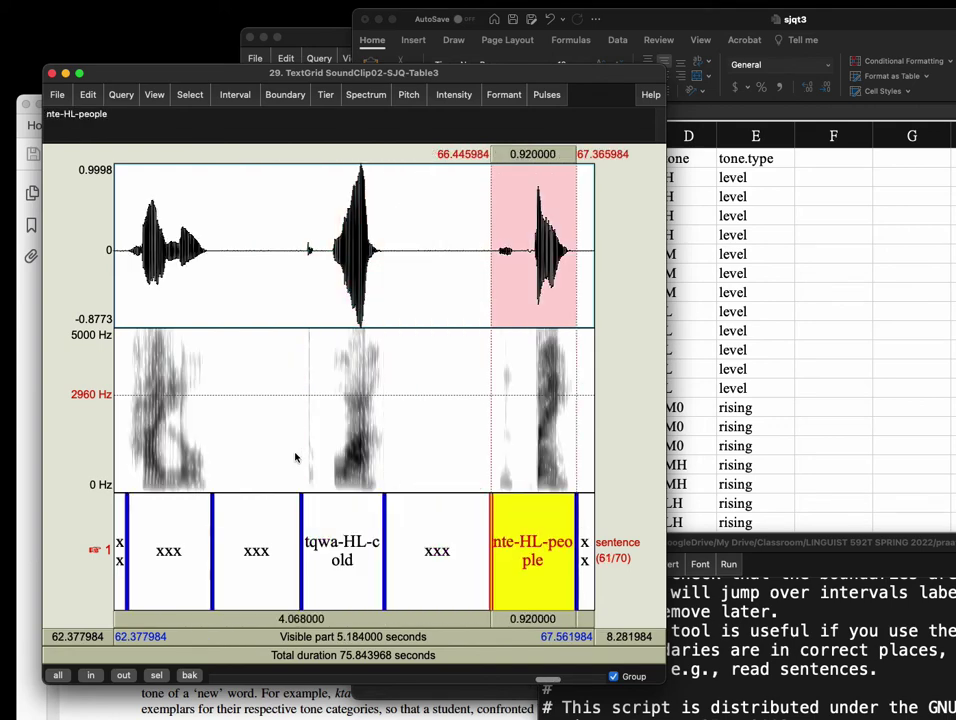
key("alt+Down")
key("alt+Down")
key("alt+Down")
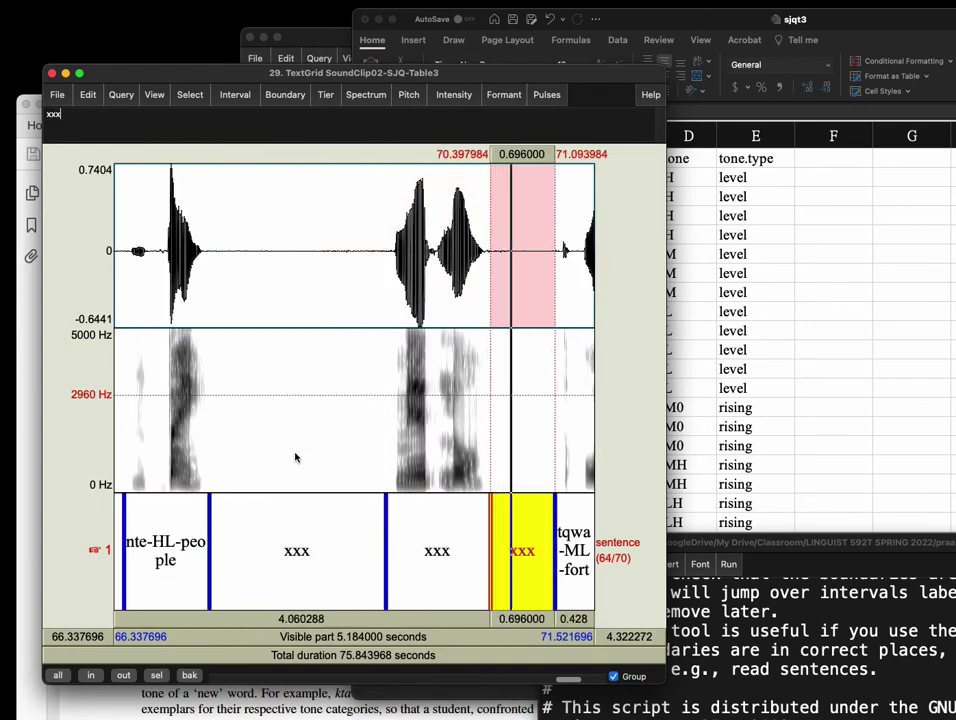
key("alt+Down")
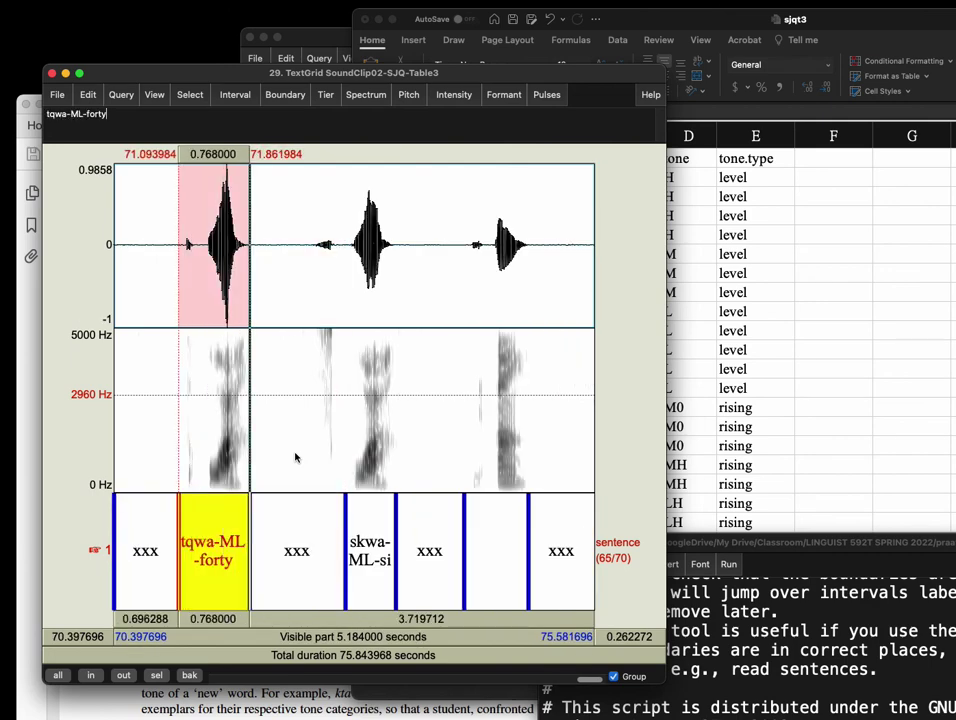
key("alt+Down")
key("alt+Down")
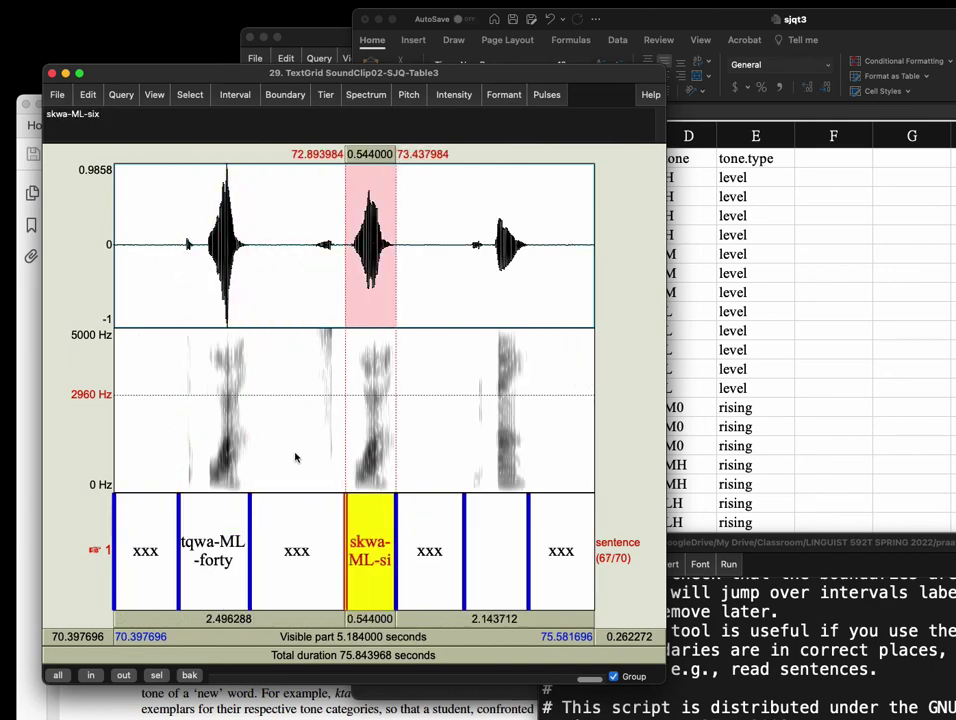
Move the start boundary of the skwa-ML-six interval to about 72.52 seconds so it includes the initial fricative.
key("super+n")
key("super+o")
key("super+o")
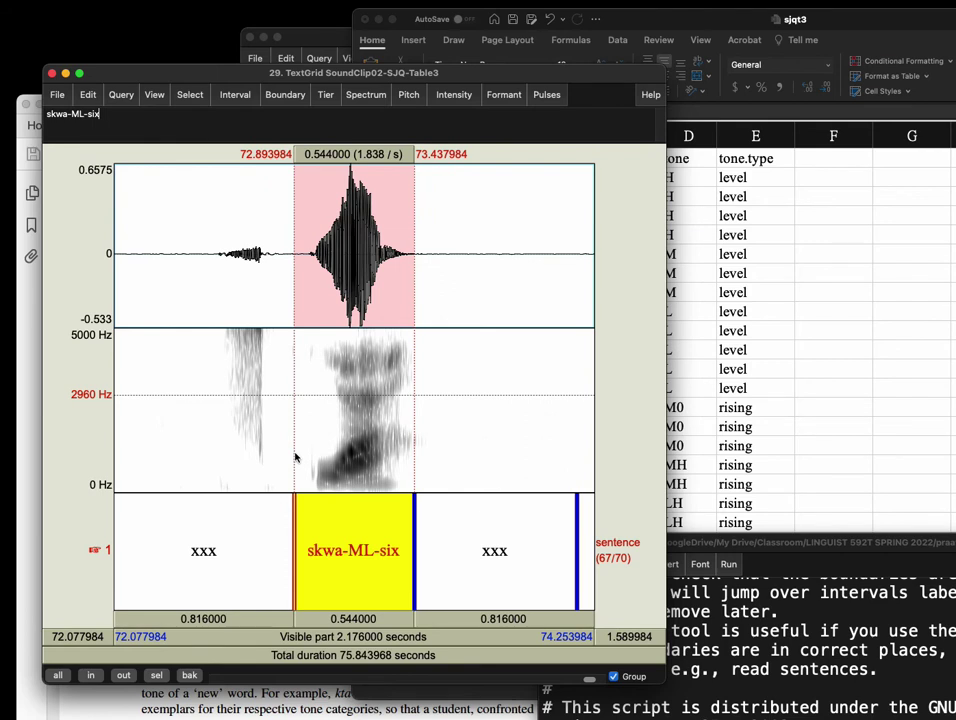
left_click(222, 519)
key("Return")
left_click_drag(222, 519, 213, 513)
left_click(313, 533)
key("Tab")
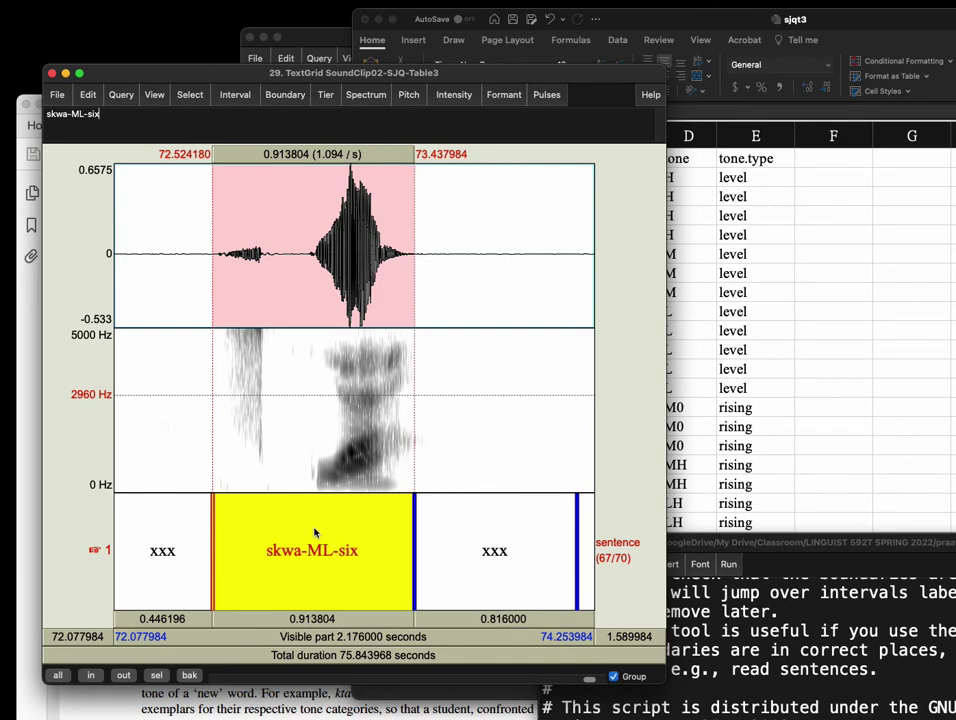
type("ø")
key("BackSpace")
Play the unlabelled interval starting at about 74.17 seconds, and switch to the sjqt3 spreadsheet in Excel to check the item list.
key("super+o")
key("super+o")
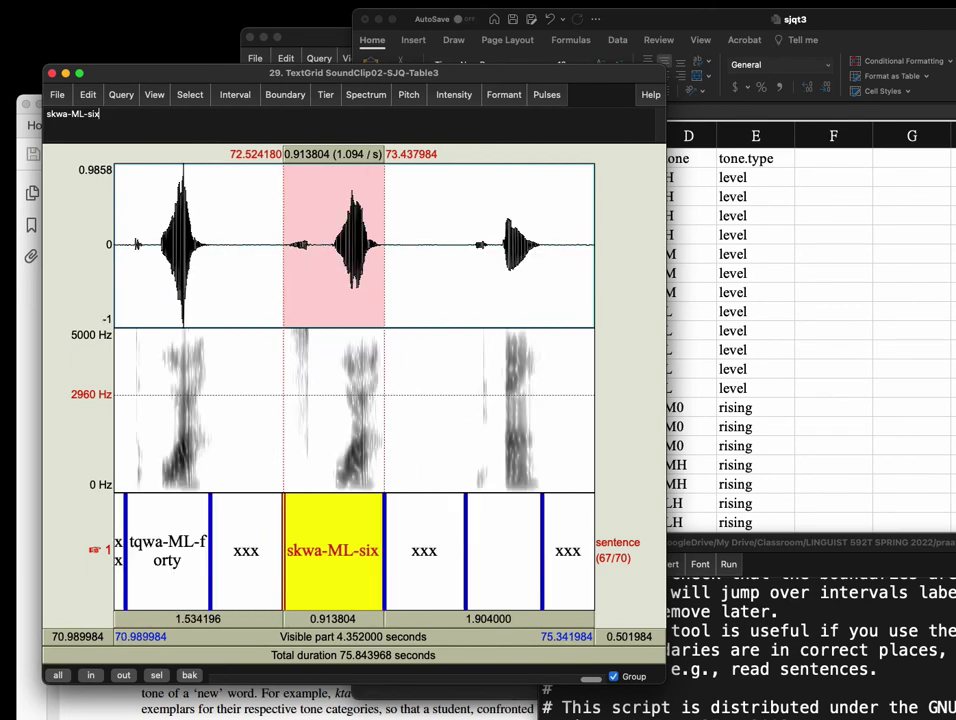
key("alt+Right")
key("alt+Right")
key("Tab")
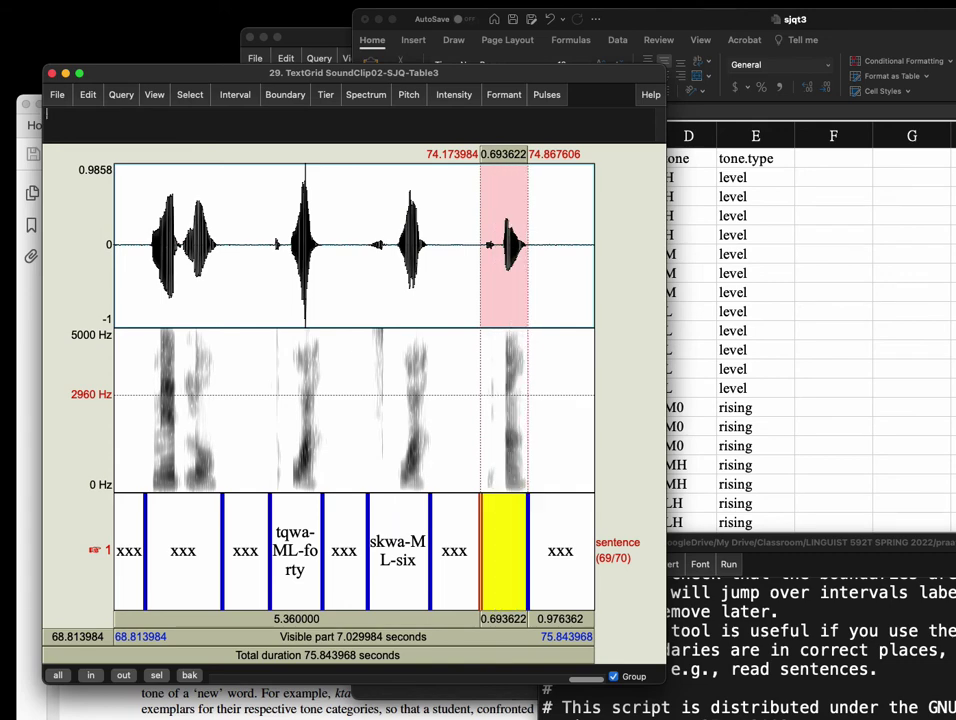
key("alt+Right")
key("alt+Right")
key("alt+Left")
key("alt+Left")
key("Tab")
left_click(708, 459)
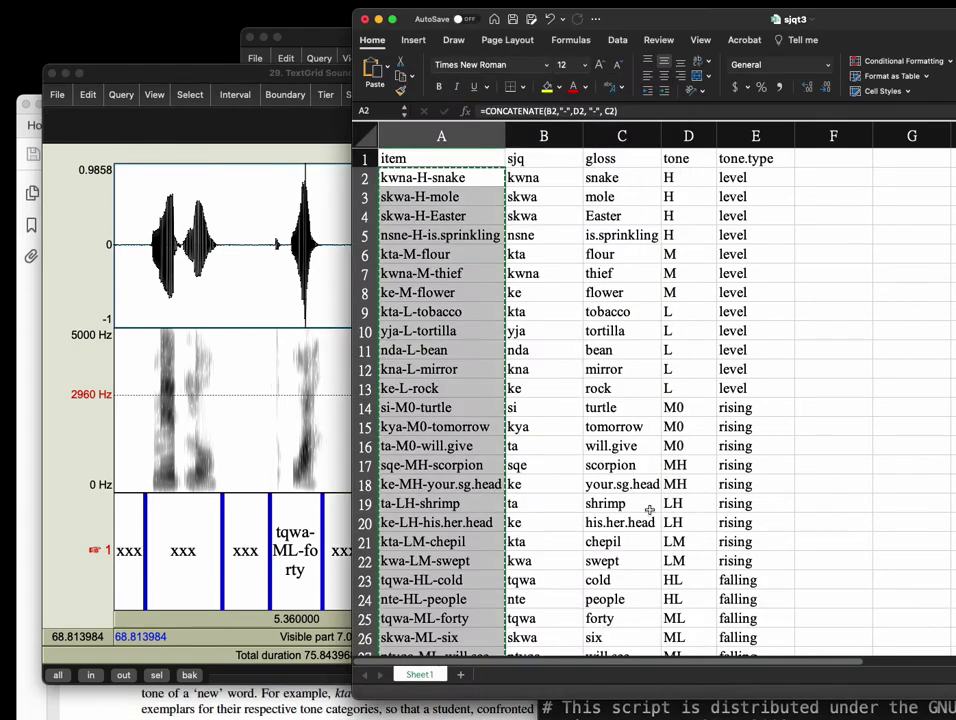
Check the end of the sjqt3 item list for the item that belongs to the unlabelled interval in the TextGrid.
scroll(490, 520, "down", 3)
left_click(500, 560)
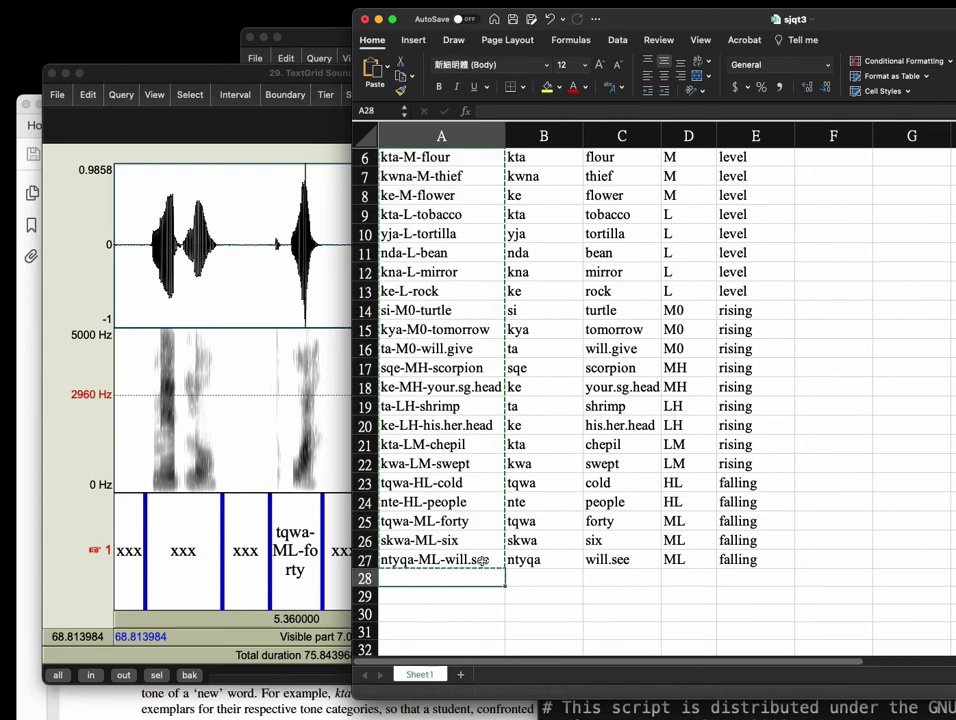
left_click(345, 560)
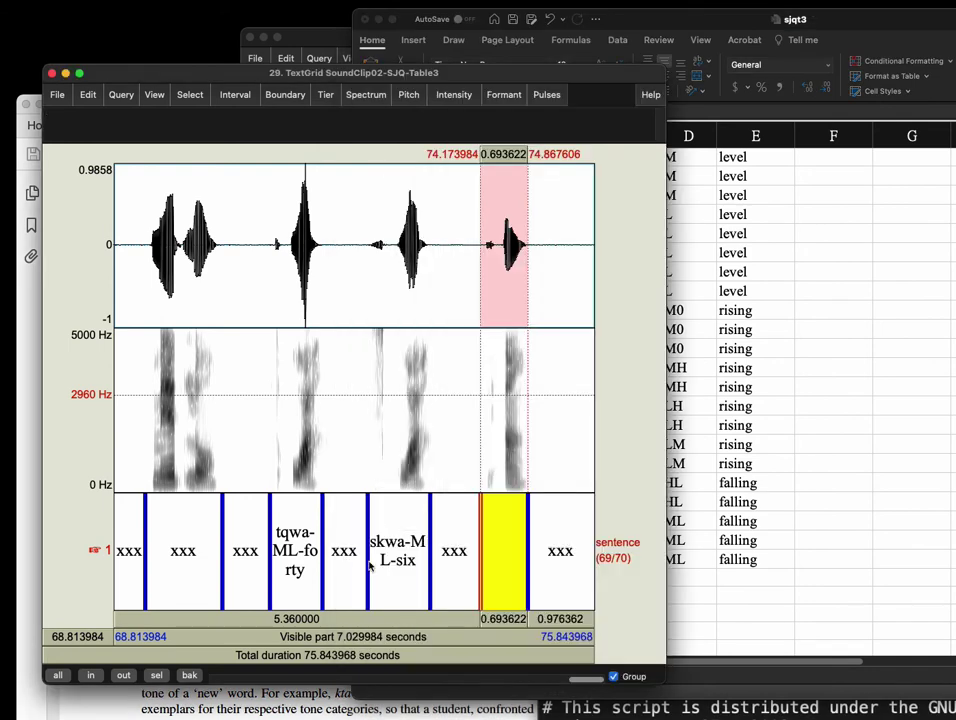
left_click(810, 527)
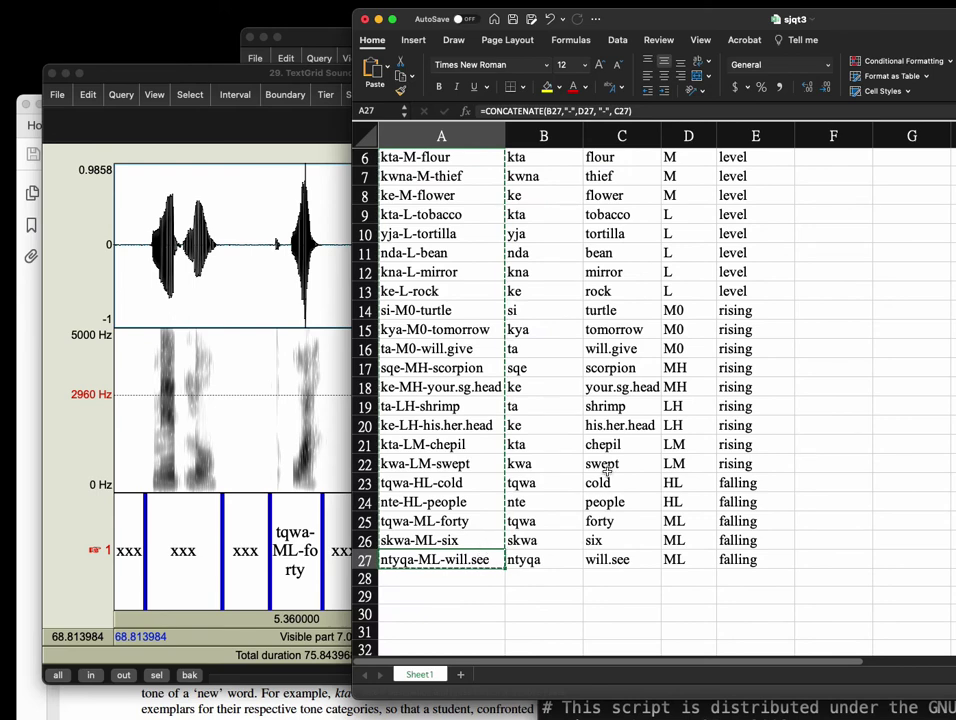
key("Right")
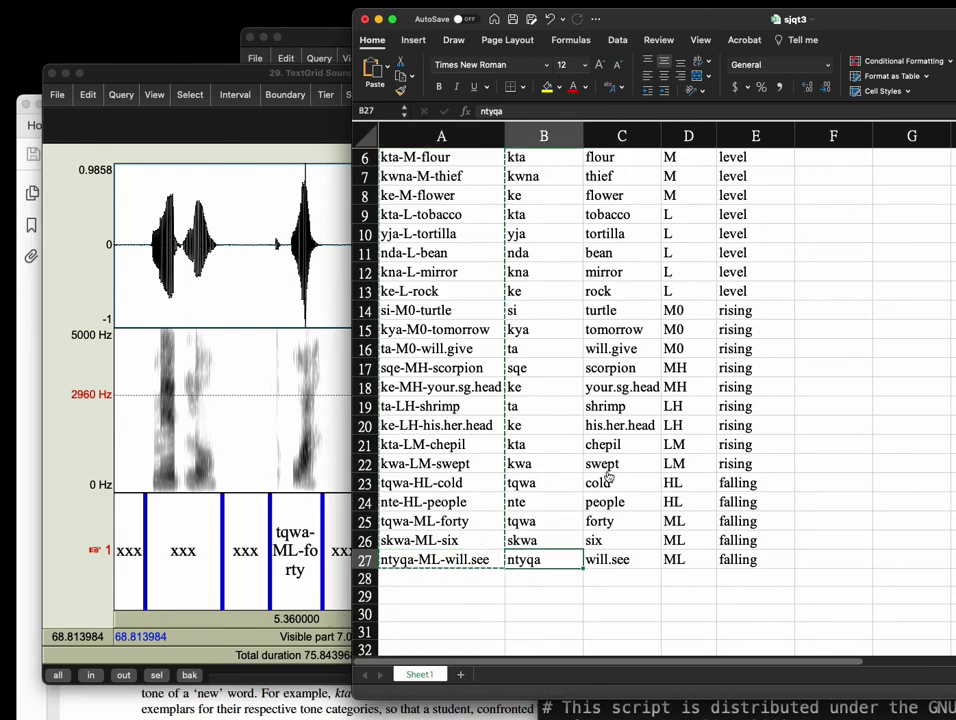
Switch to the text editor, reopen the recent file sjqt3-item.txt, and place its window beside the TextGrid.
key("super+Tab")
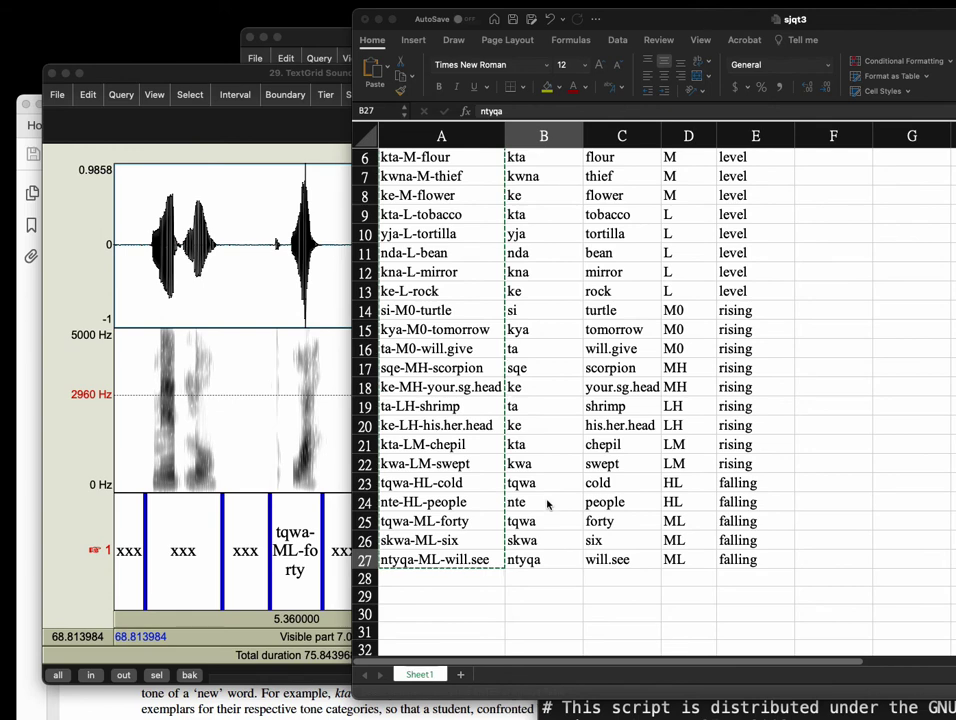
key("super+Tab")
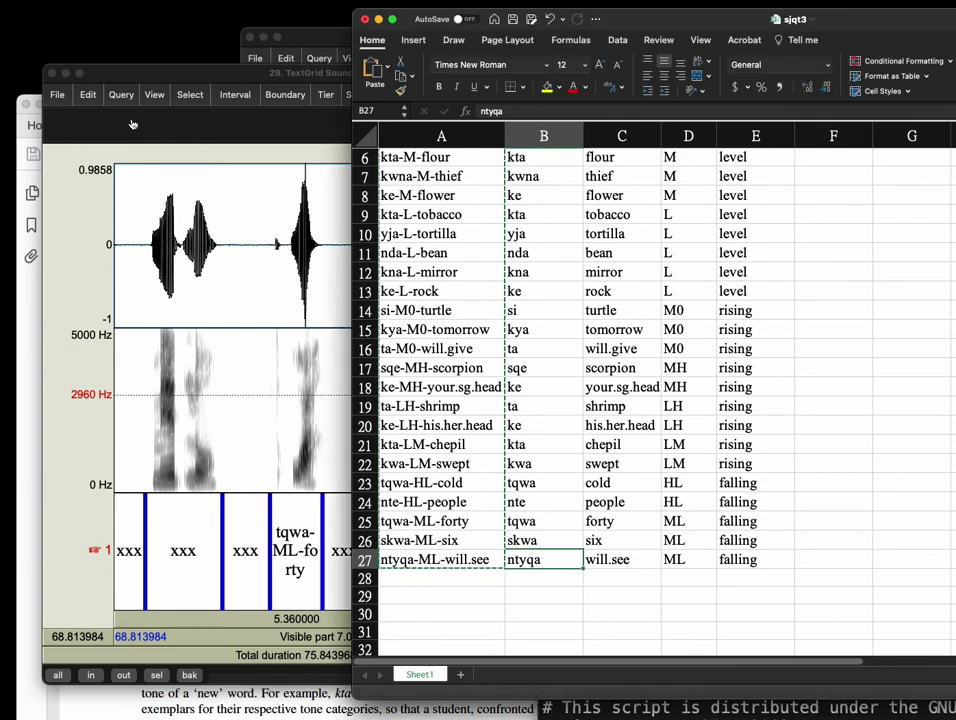
key("super+Tab")
left_click(46, 1)
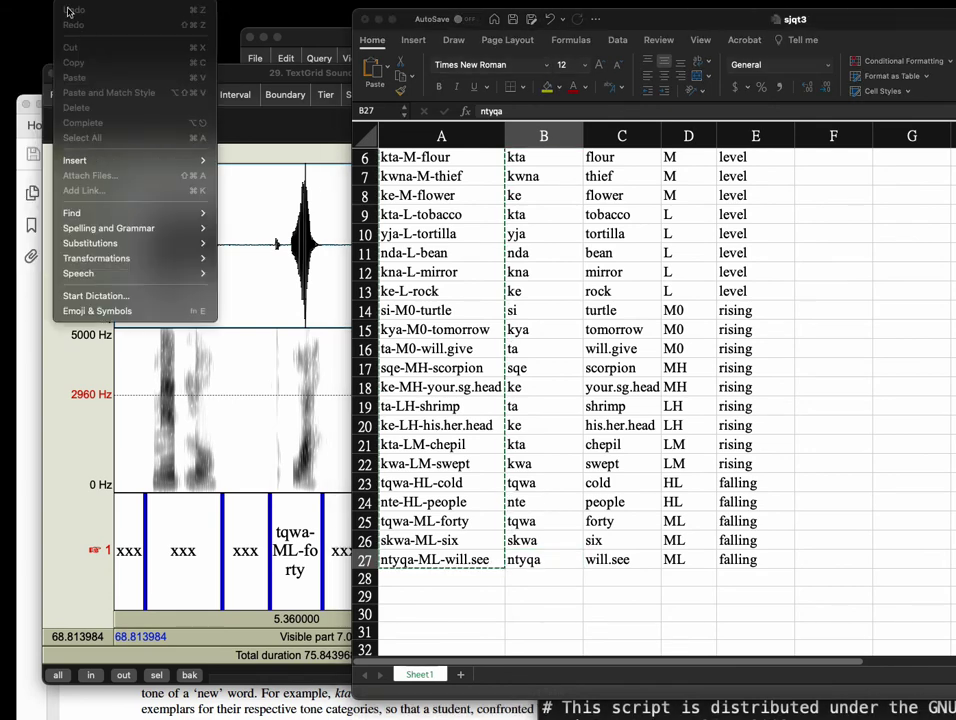
mouse_move(100, 40)
left_click(172, 40)
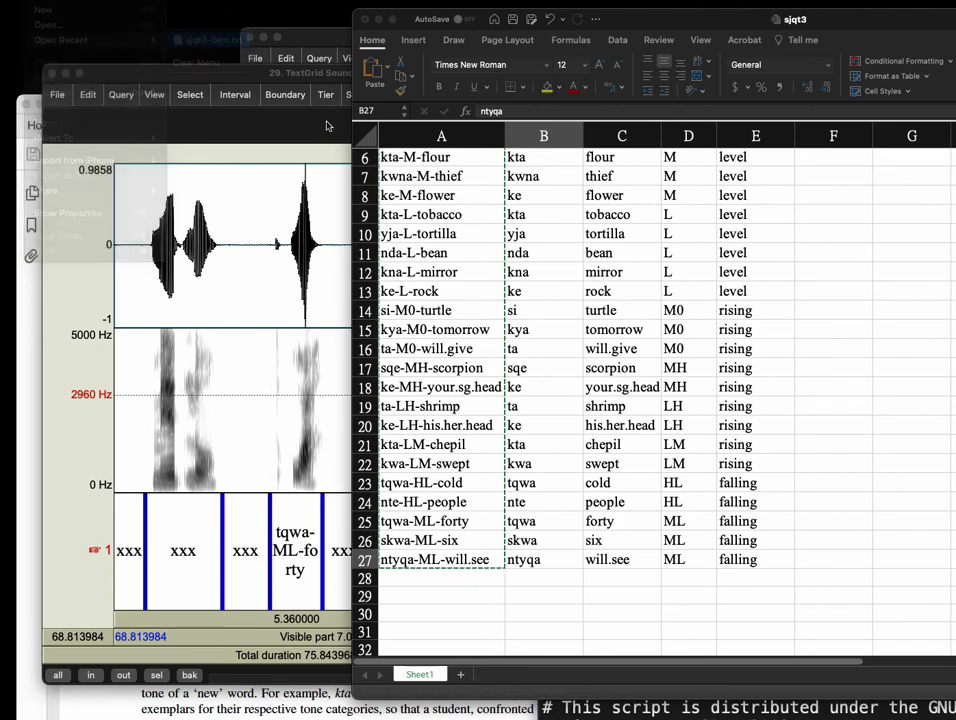
left_click_drag(229, 46, 721, 215)
left_click(673, 446)
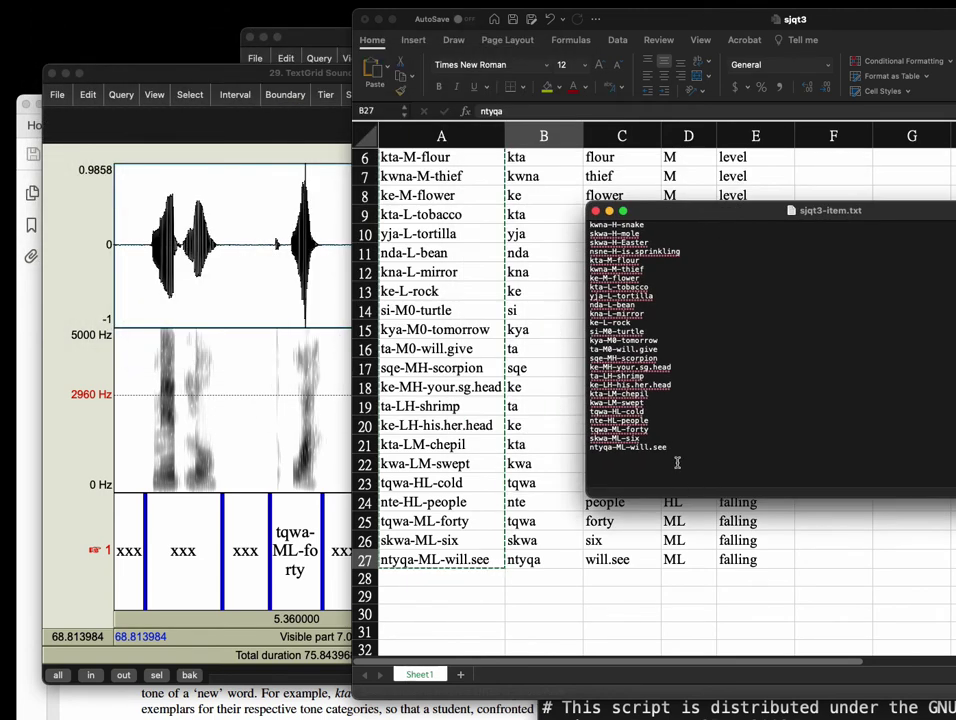
Add a line break after the last item, ntyqa-ML-will.see, in sjqt3-item.txt and save the file.
left_click(289, 580)
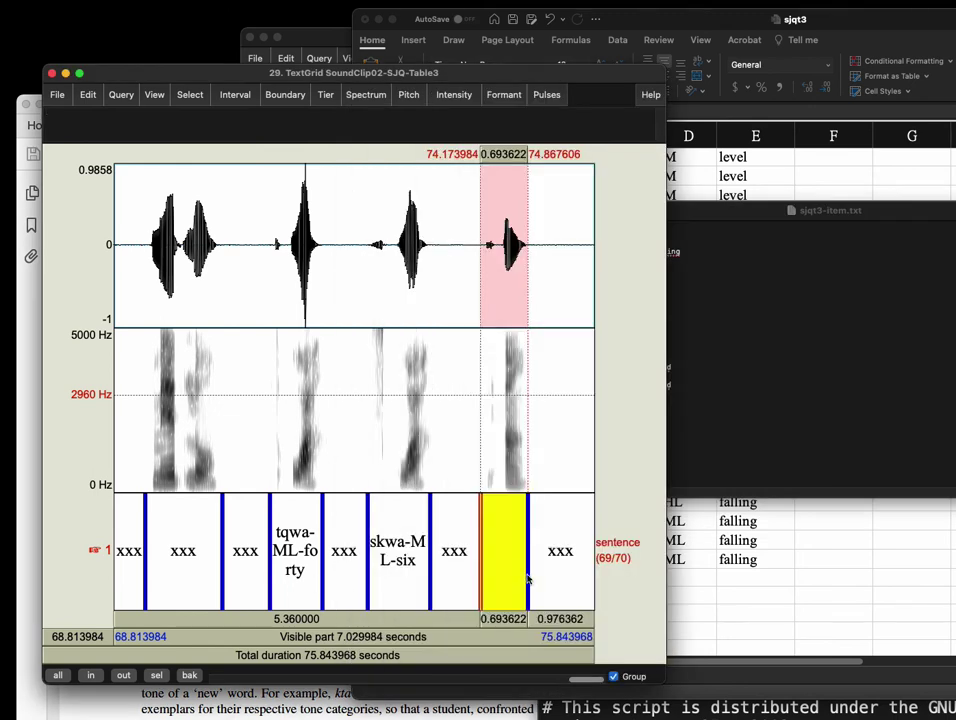
left_click(734, 436)
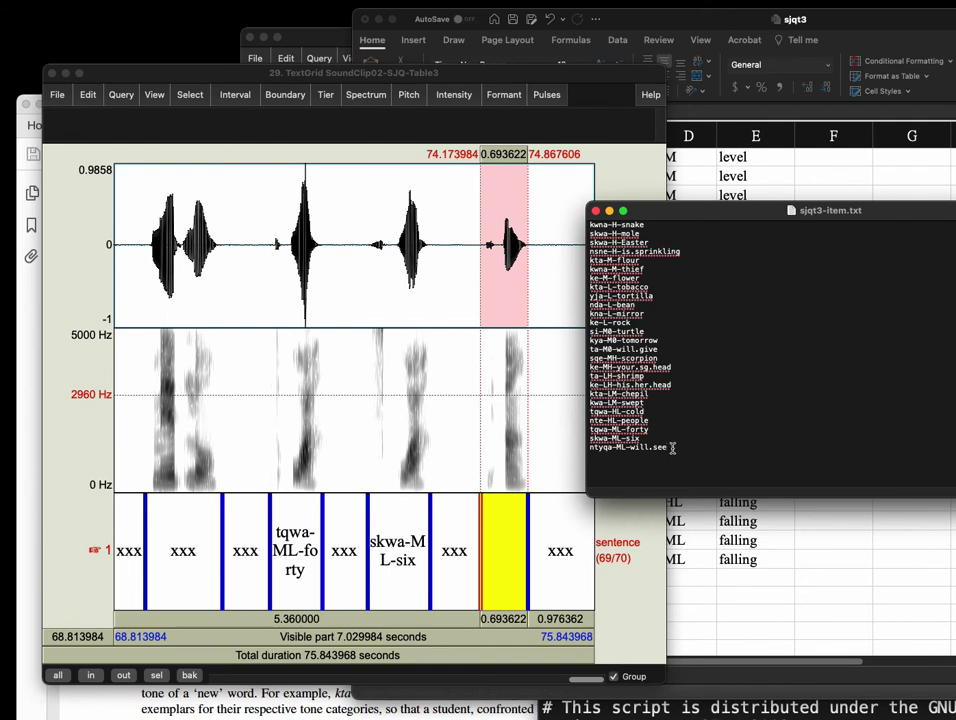
key("Return")
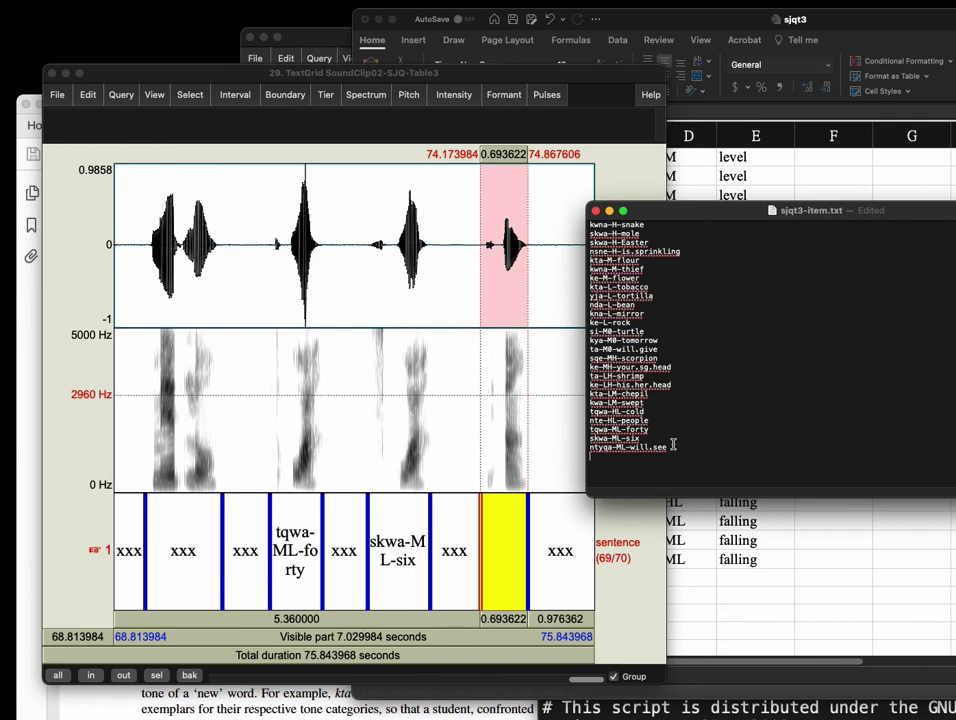
key("super+s")
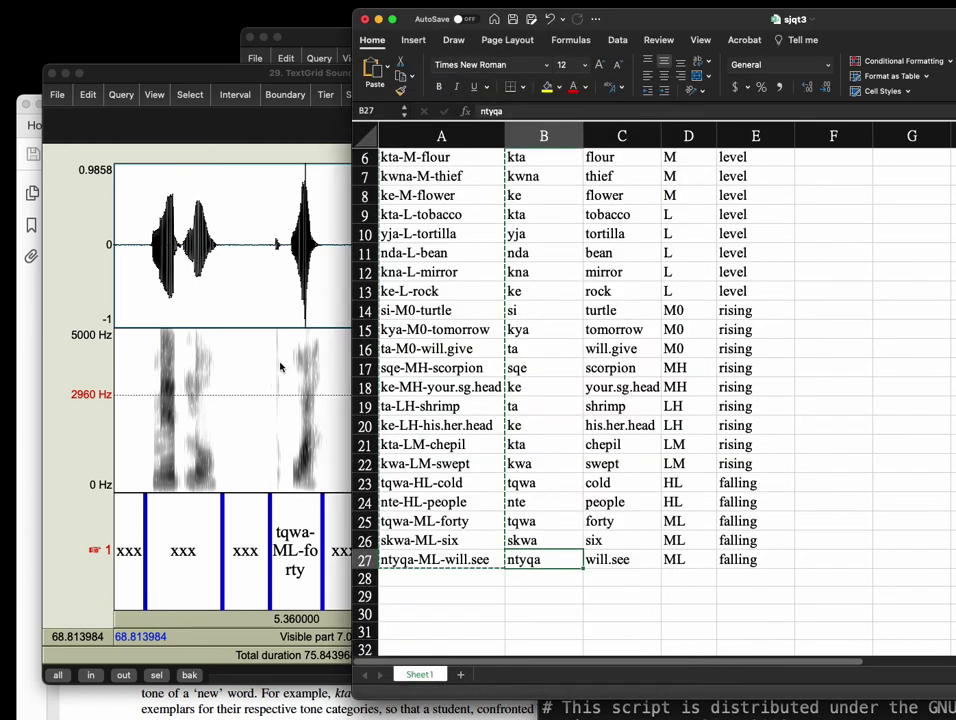
Switch to the Praat labelling script and rerun it with ../sjqt3-item.txt on tier 1 from interval 1, overwriting old labels.
left_click(212, 275)
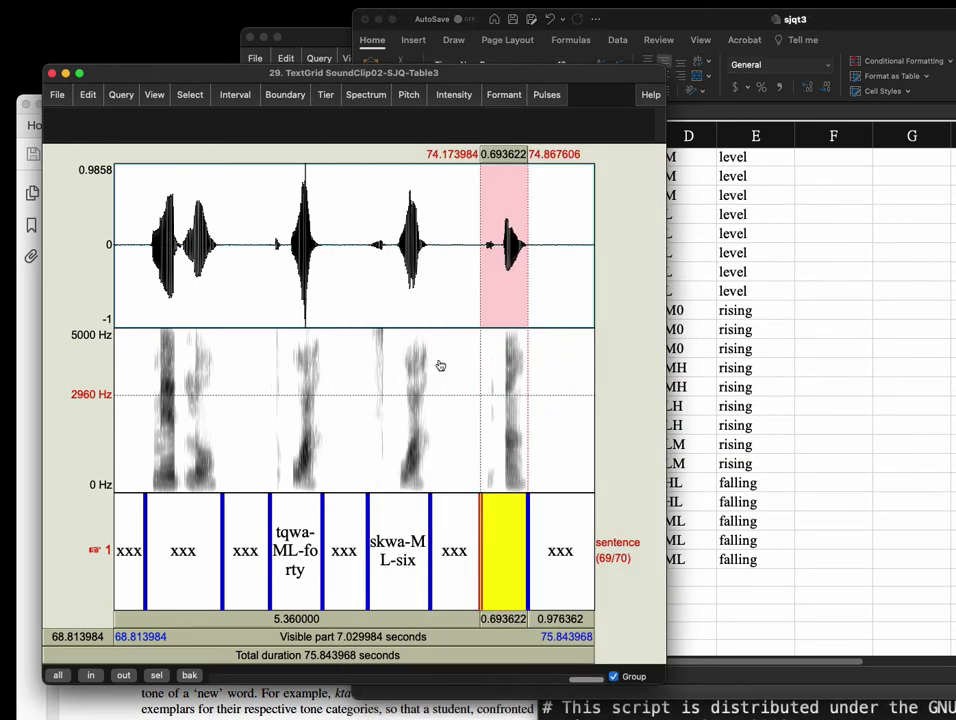
left_click_drag(805, 525, 773, 140)
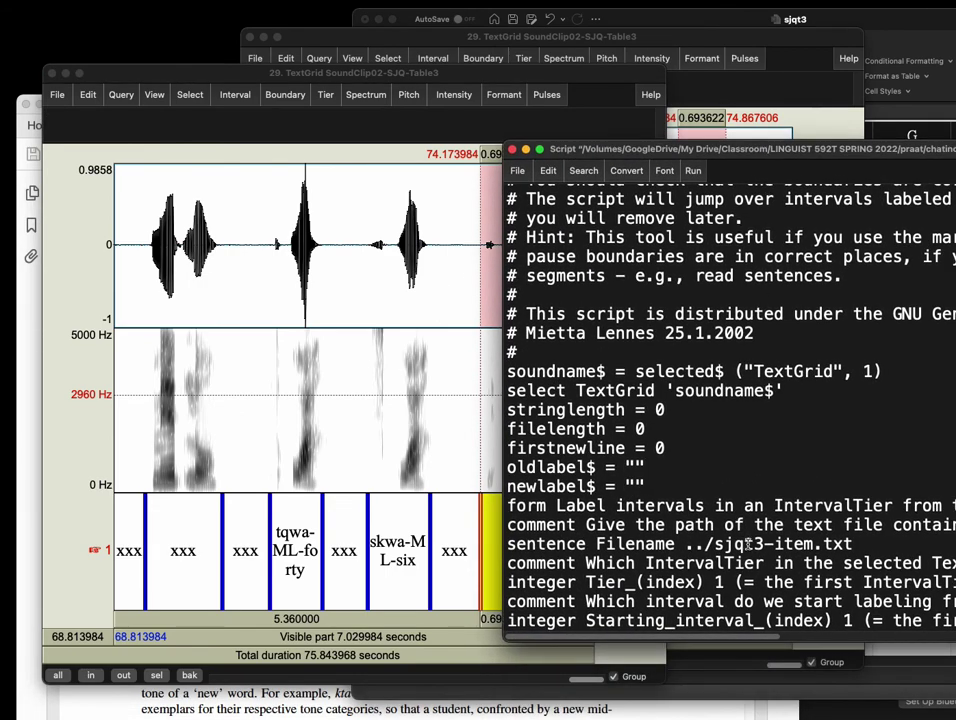
double_click(800, 543)
key("Right")
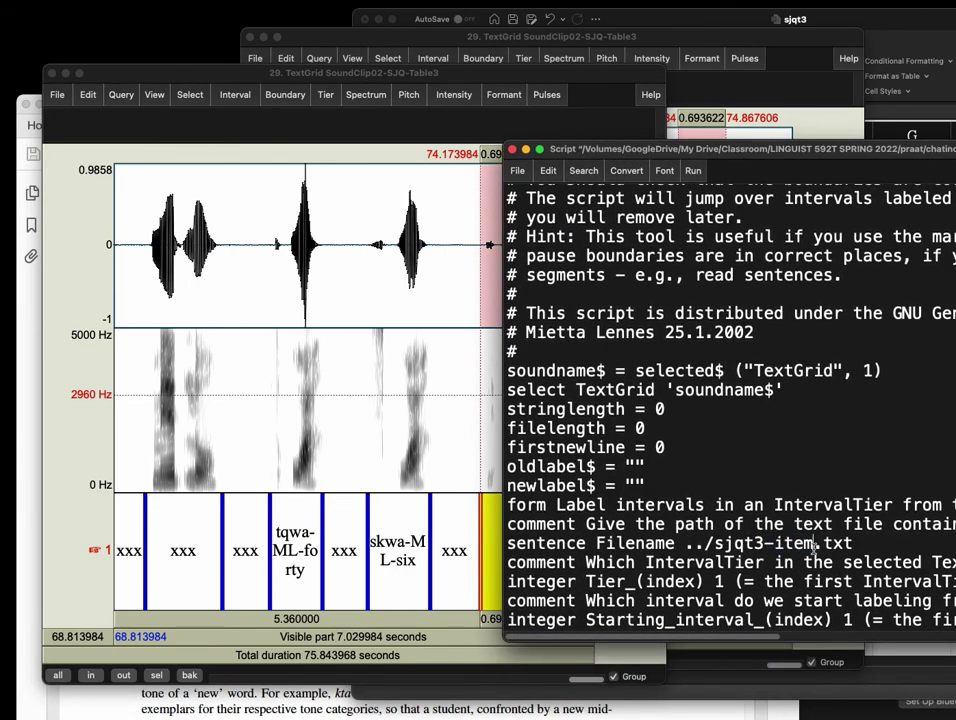
left_click_drag(700, 149, 752, 162)
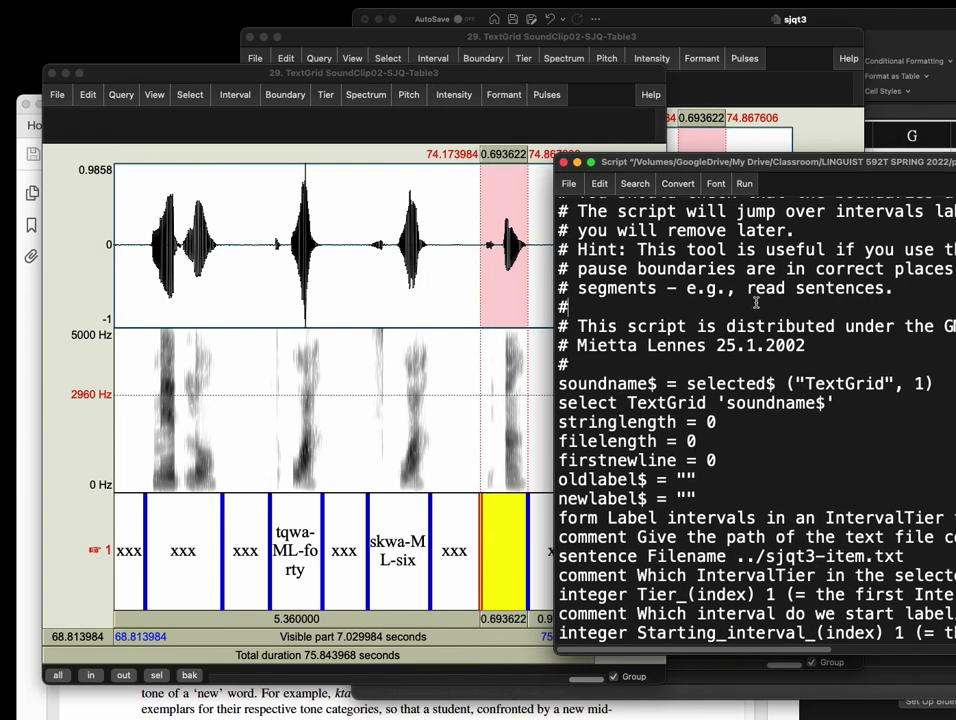
key("super+r")
left_click_drag(346, 432, 839, 181)
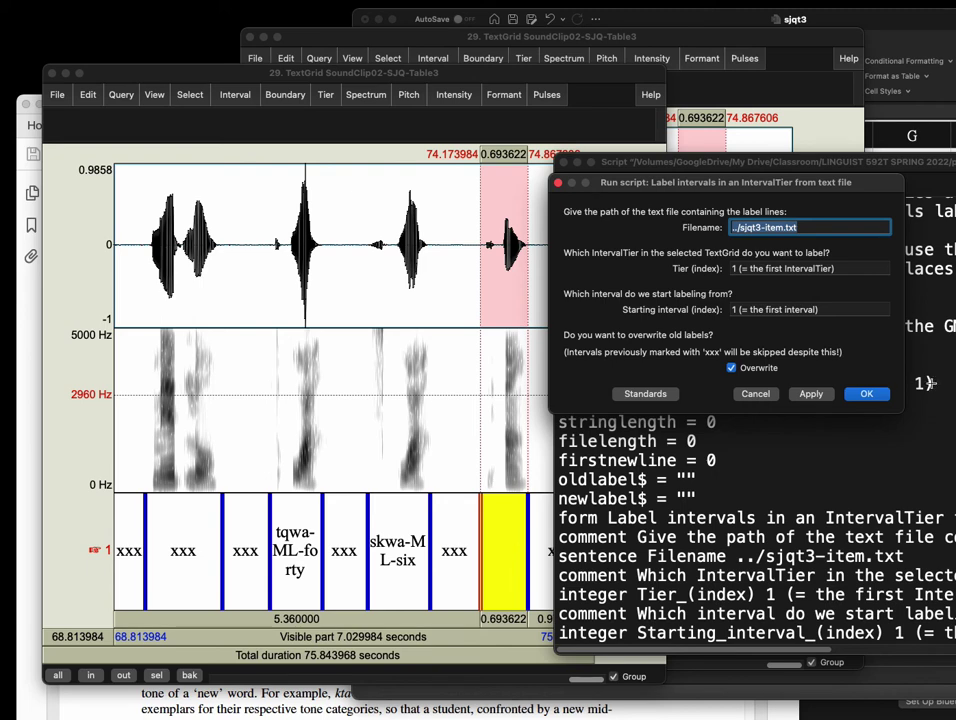
key("Return")
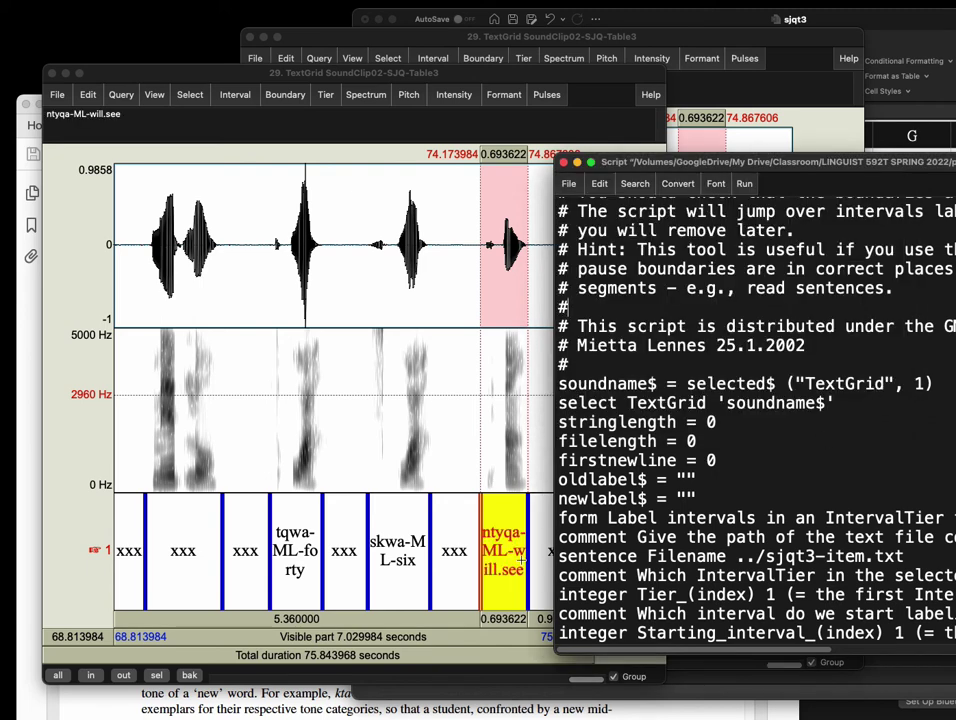
Step back through the intervals from ntyqa-ML-will.see to about ke-LH-his.her.head, and forward to kta-LM-chepil, reviewing the labels.
left_click(518, 557)
left_click(560, 570)
key("alt+Left")
key("alt+Left")
key("alt+Left")
key("alt+Left")
key("alt+Left")
key("alt+Left")
key("alt+Left")
key("alt+Left")
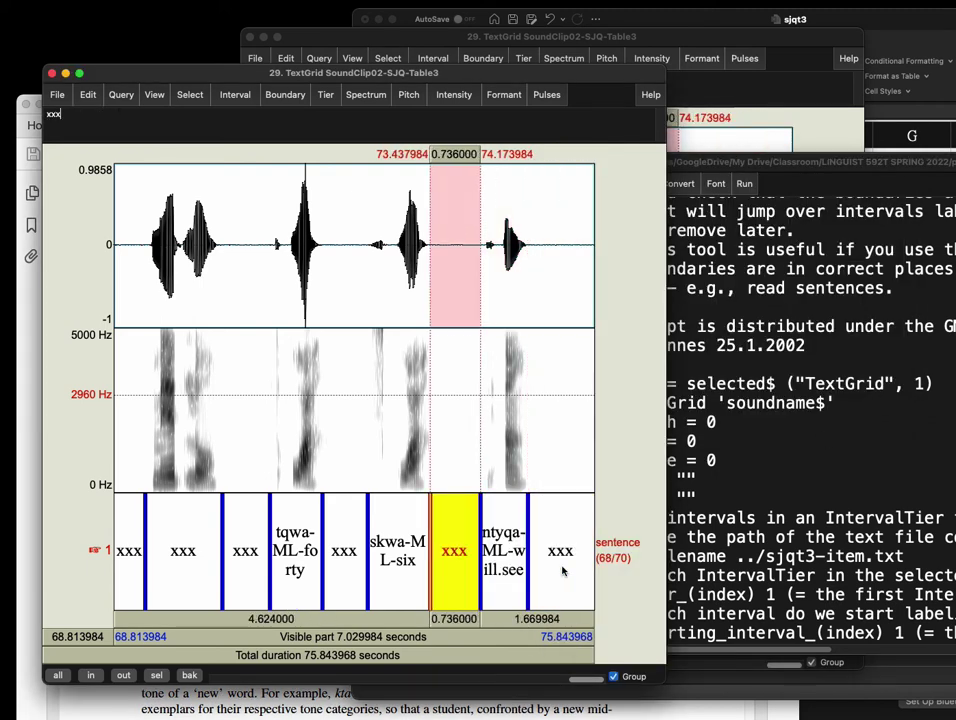
key("alt+Right")
key("alt+Right")
key("alt+Right")
key("alt+Right")
key("alt+Right")
key("alt+Right")
key("alt+Right")
key("alt+Right")
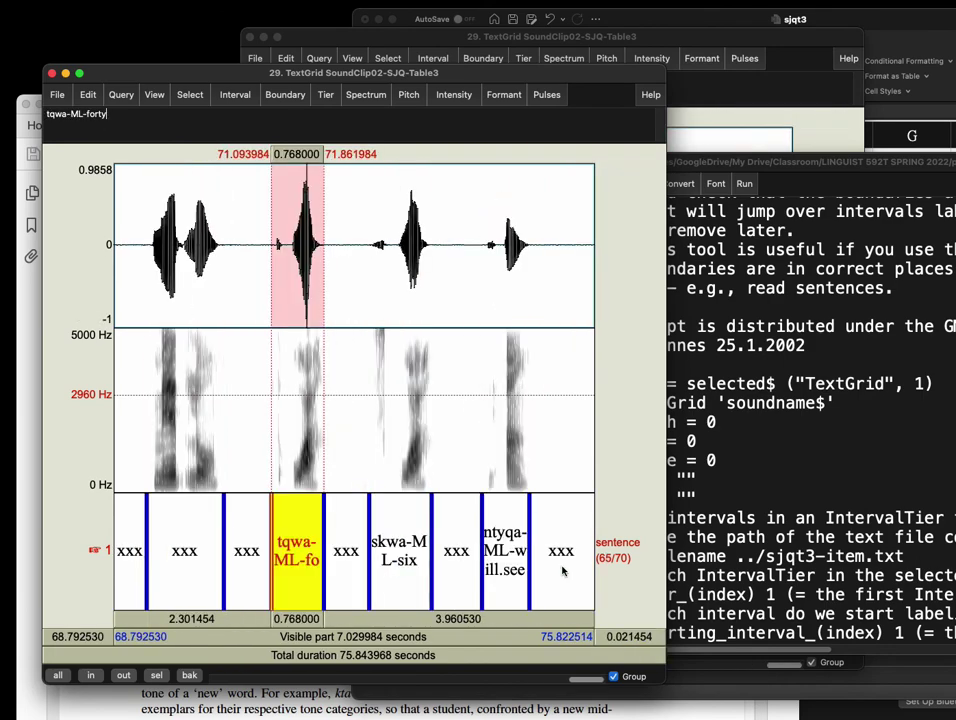
key("alt+Left")
key("alt+Left")
key("alt+Left")
key("alt+Left")
key("alt+Left")
key("alt+Left")
key("alt+Left")
key("alt+Left")
key("alt+Left")
key("alt+Left")
key("alt+Left")
key("alt+Left")
key("alt+Left")
key("alt+Left")
key("alt+Left")
key("alt+Left")
key("alt+Left")
key("alt+Left")
key("alt+Left")
key("alt+Left")
key("alt+Left")
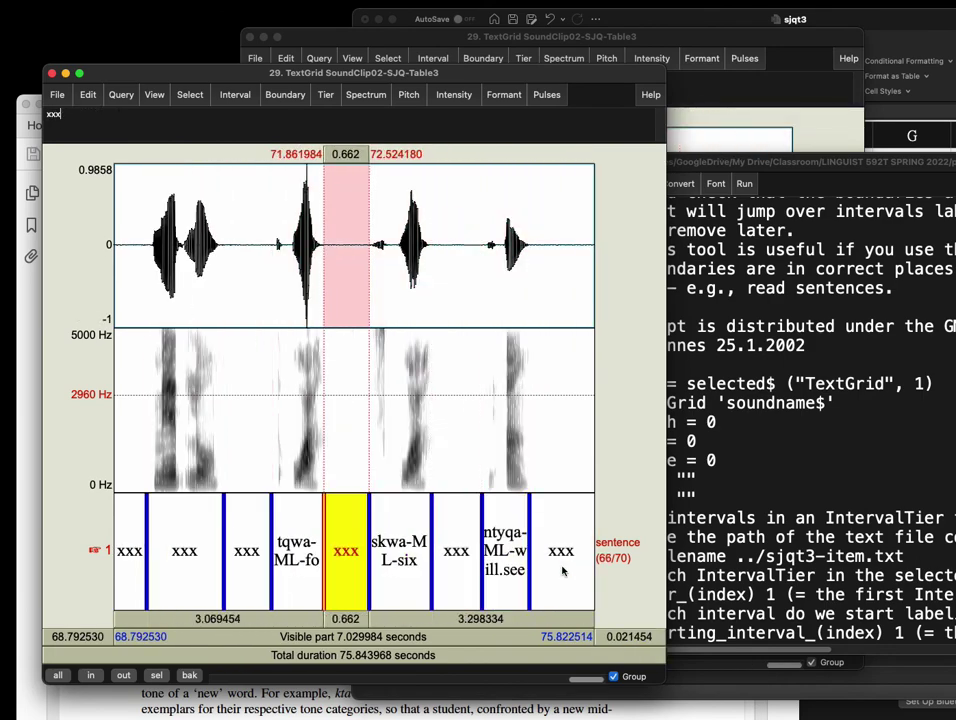
key("alt+Right")
key("alt+Right")
key("alt+Right")
key("alt+Right")
key("alt+Right")
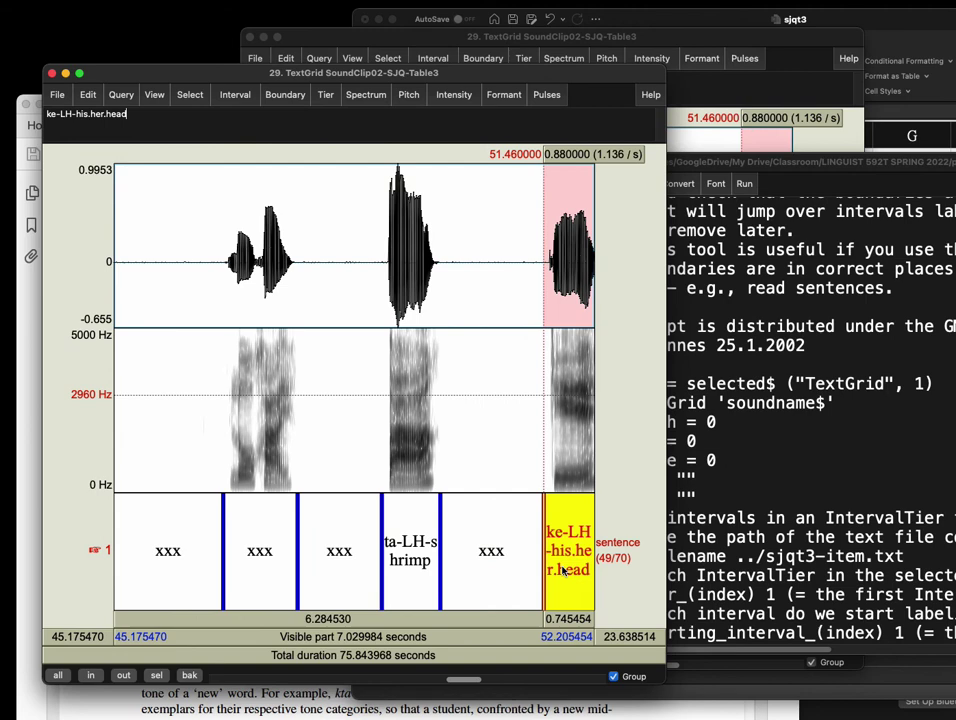
Move the start boundary of the kta-LM-chepil interval to about 56.84 seconds to include the initial burst, and replay it.
key("Tab")
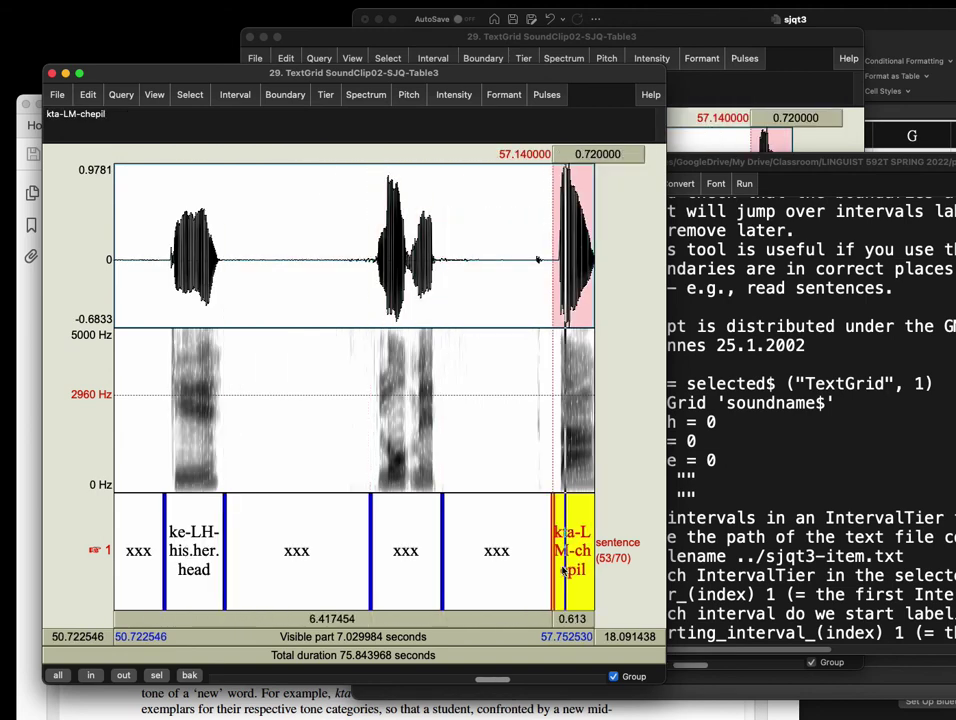
left_click_drag(553, 510, 533, 512)
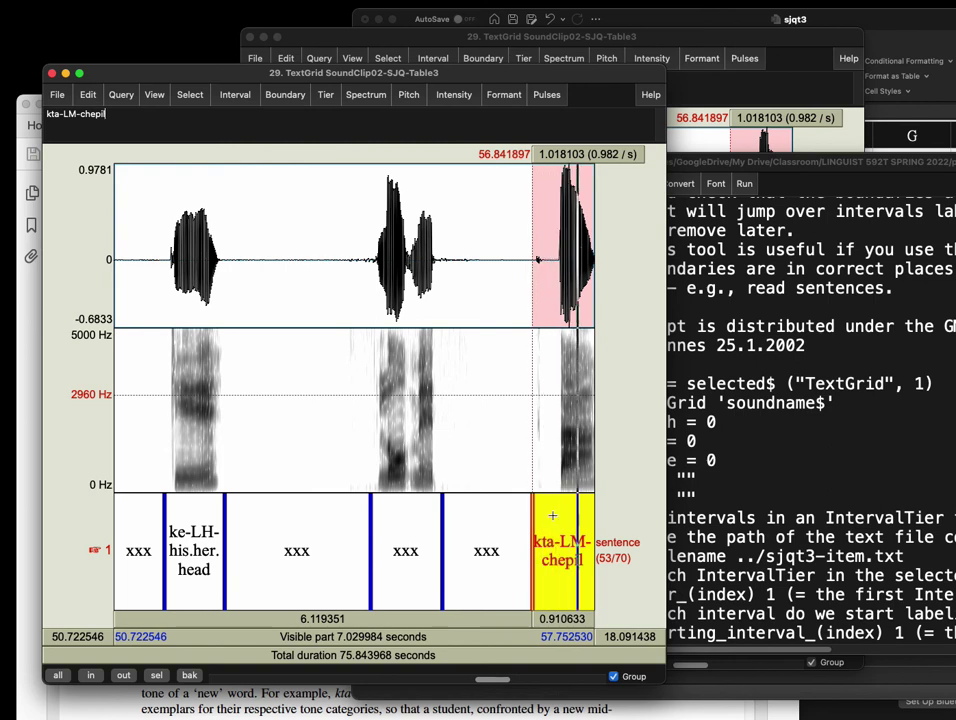
key("Tab")
key("Tab")
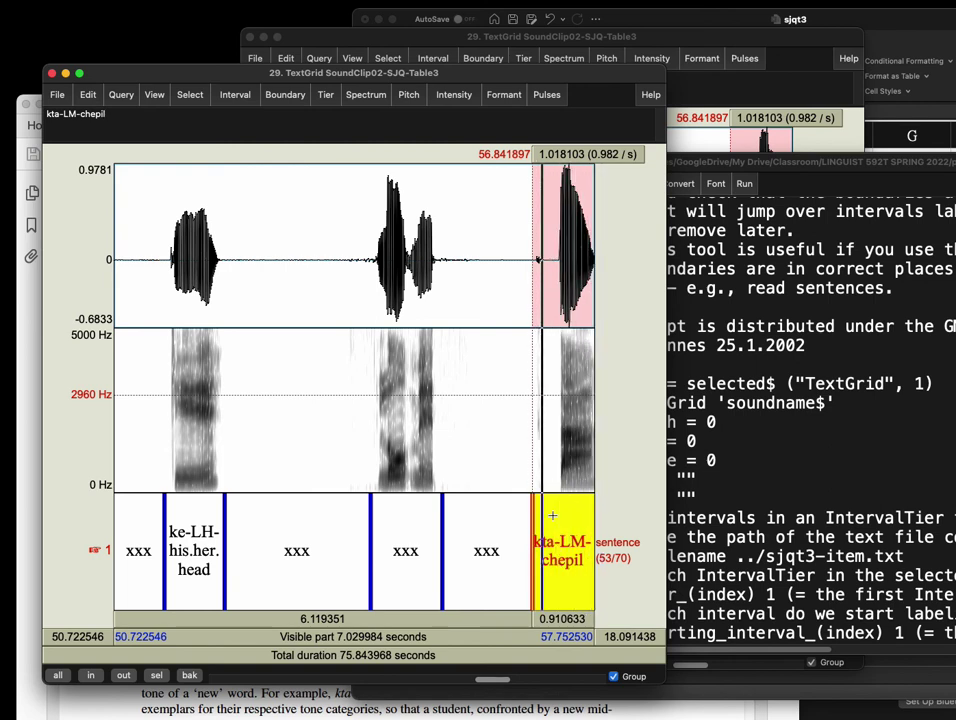
key("Tab")
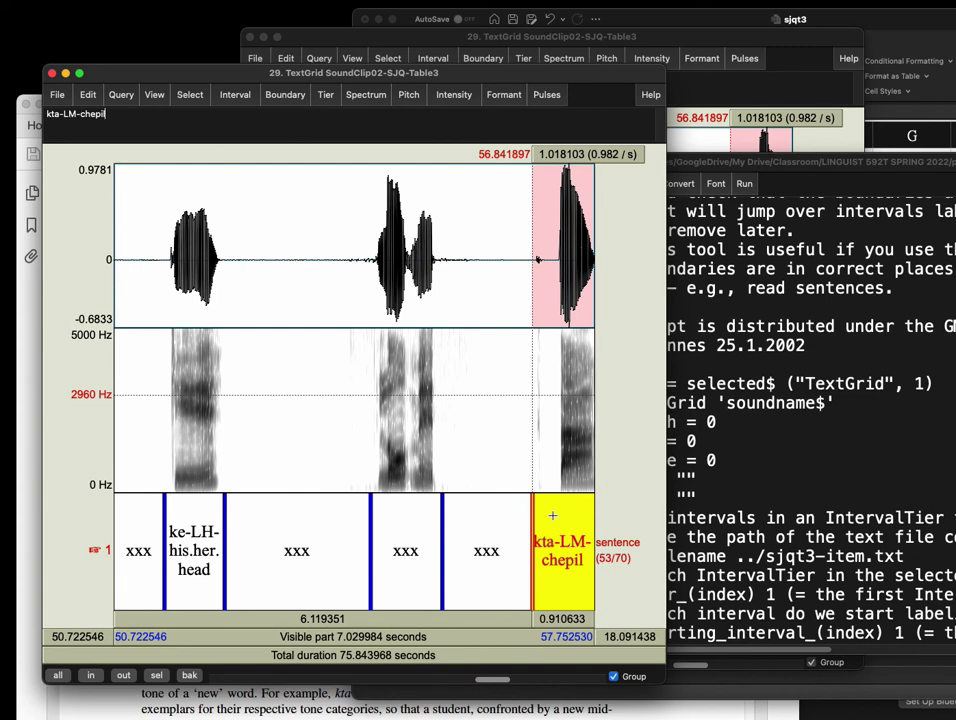
Examine and play the kta-LM-chepil interval at close range, and step back to the pause after ke-LH-his.her.head.
key("super+n")
key("Tab")
key("Tab")
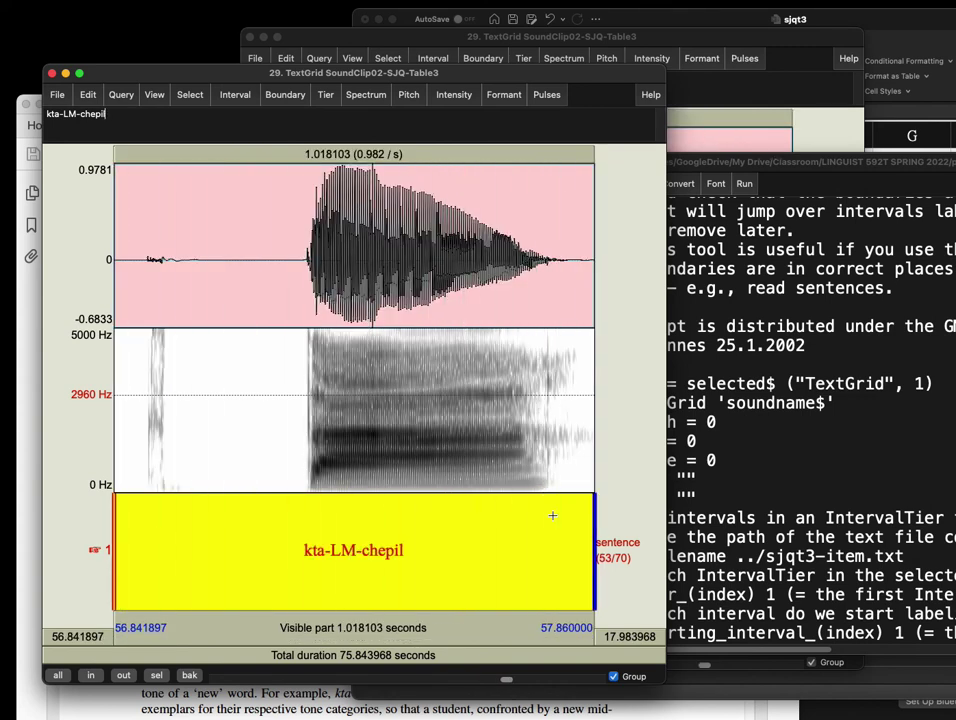
key("super+o")
key("Tab")
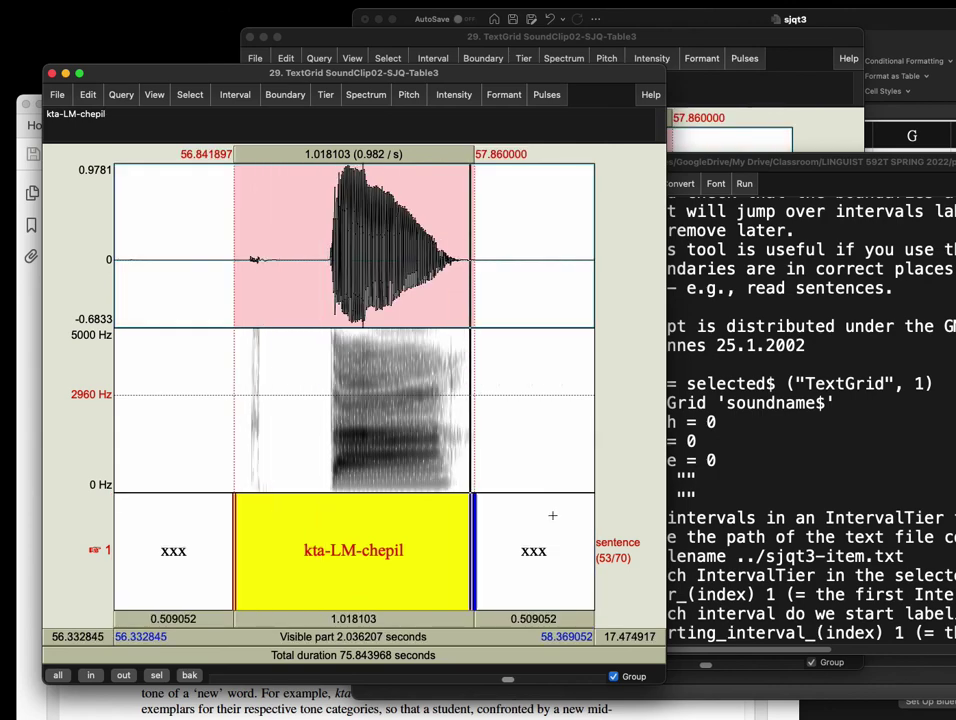
key("alt+Left")
key("alt+Left")
key("alt+Left")
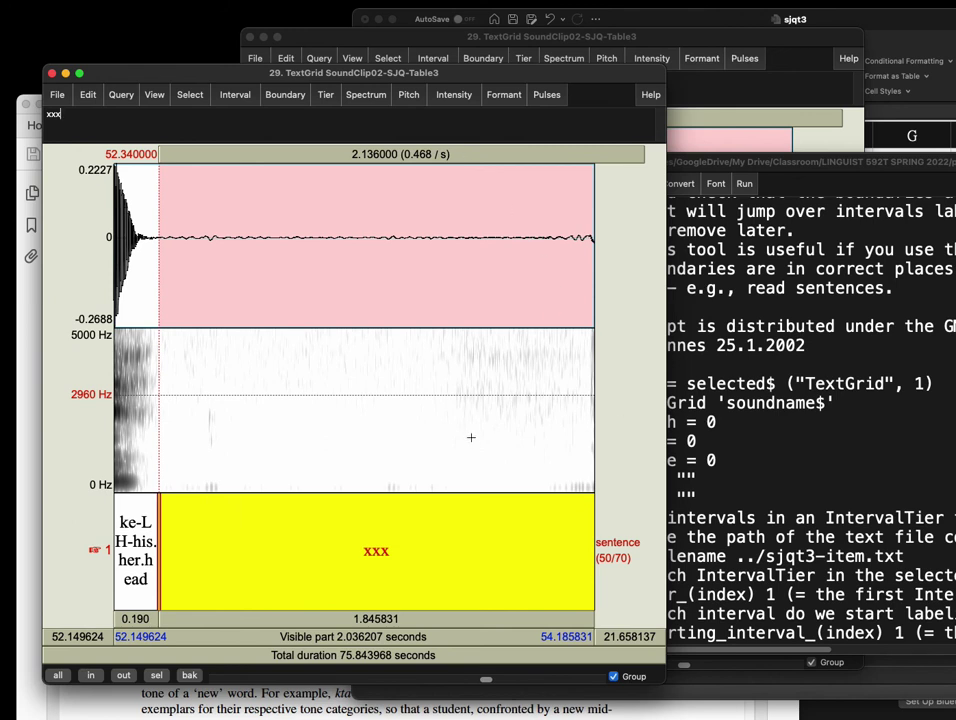
Save the TextGrid as the text file SoundClip02-SJQ-Table3.TextGrid in the scripts folder.
left_click(58, 96)
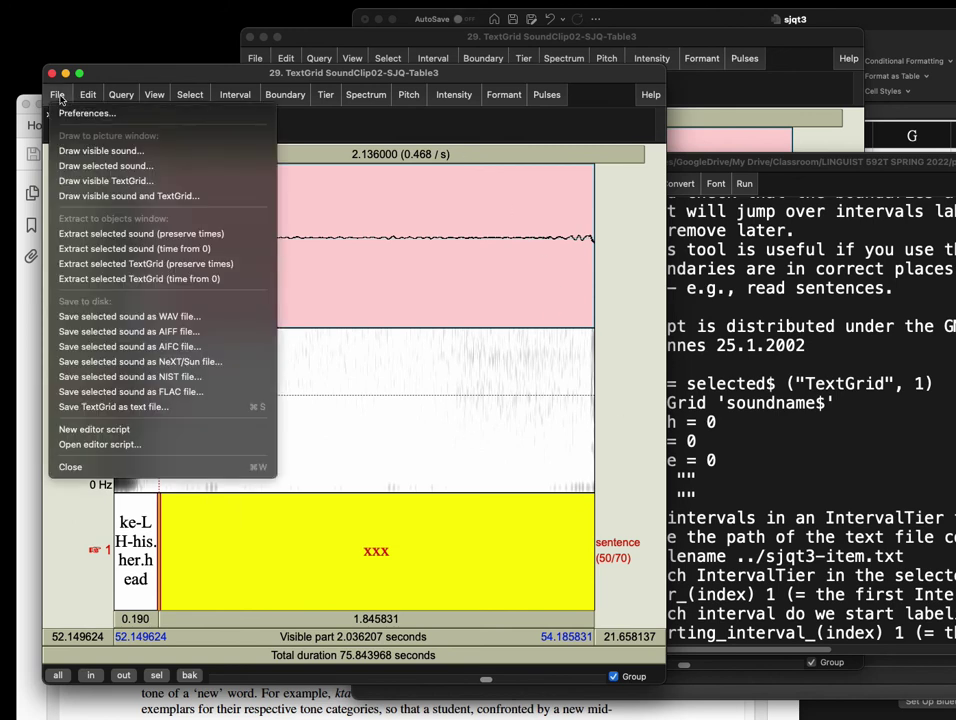
left_click(164, 408)
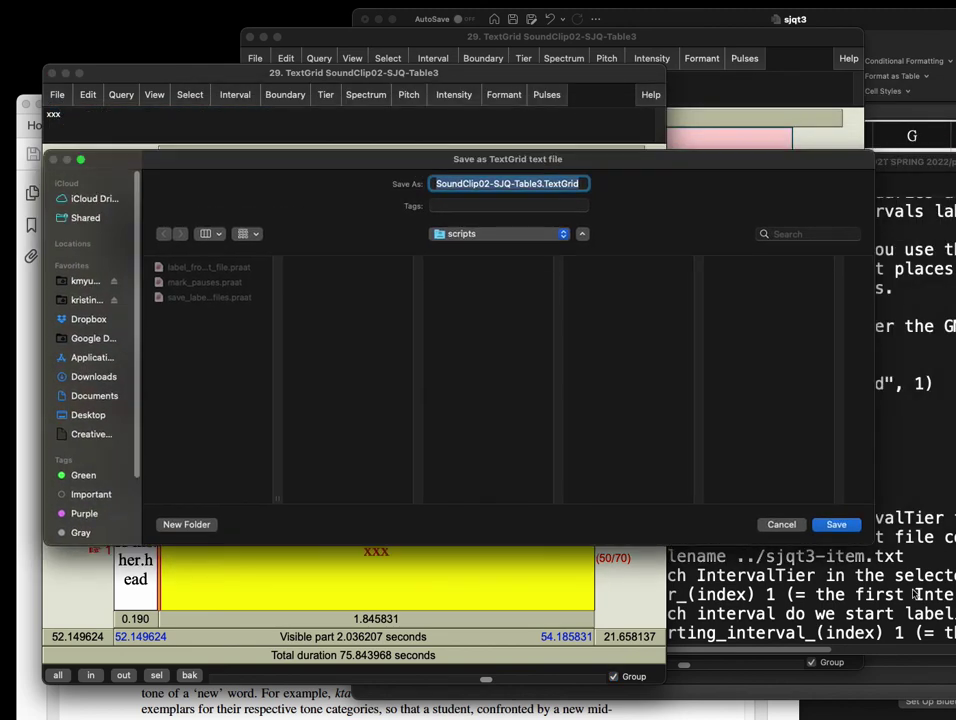
left_click(835, 525)
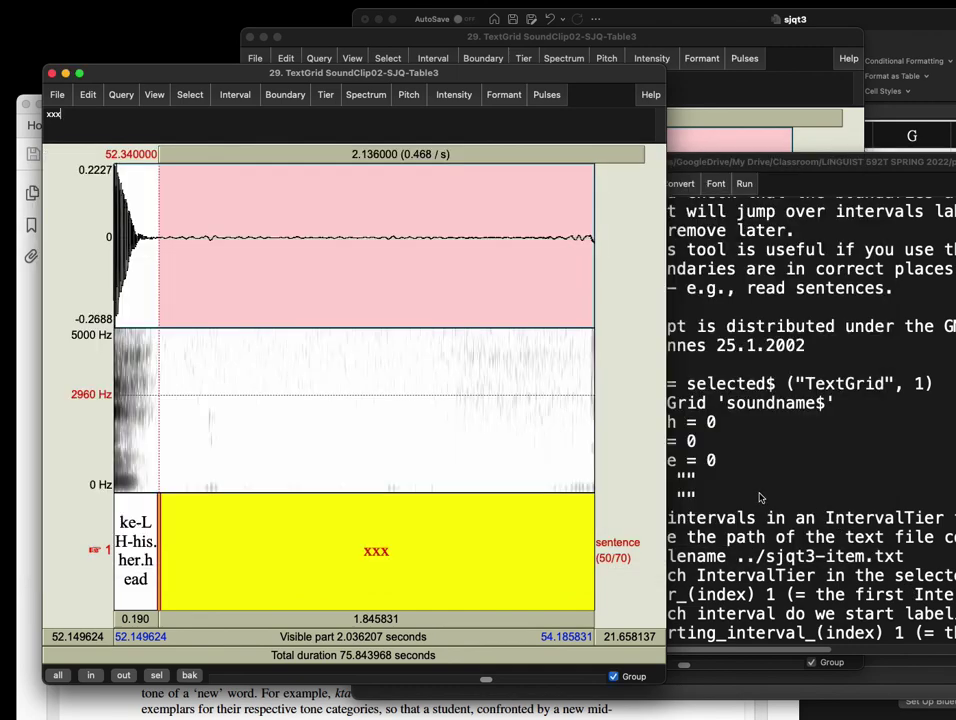
Save the TextGrid as the text file SoundClip02-SJQ-Table3.TextGrid in the chatino_demo folder, replacing the existing file.
left_click(58, 95)
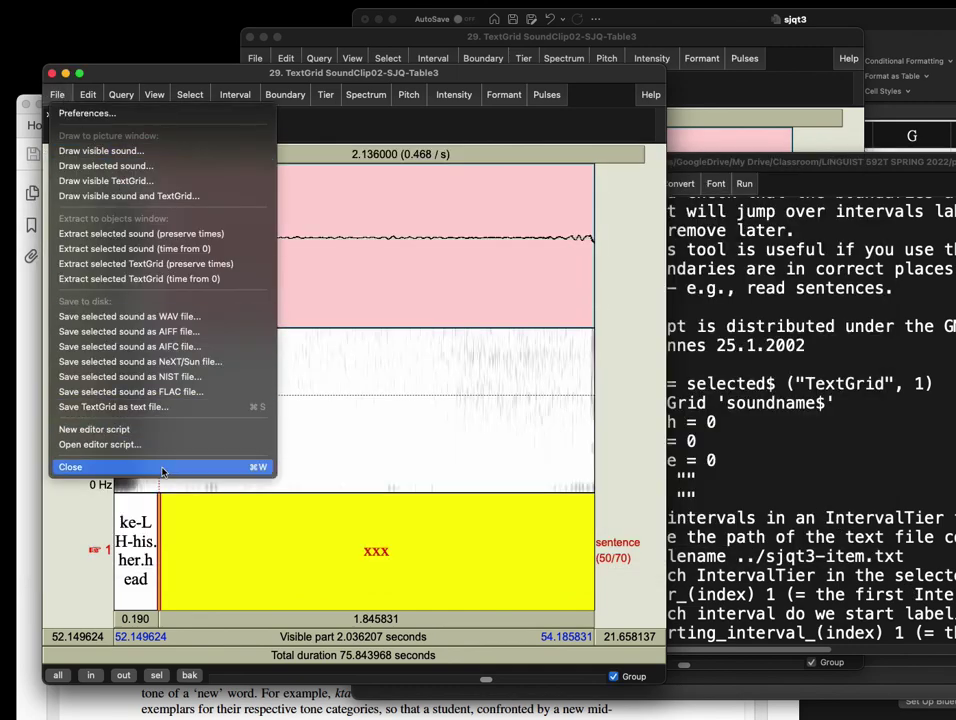
left_click(280, 405)
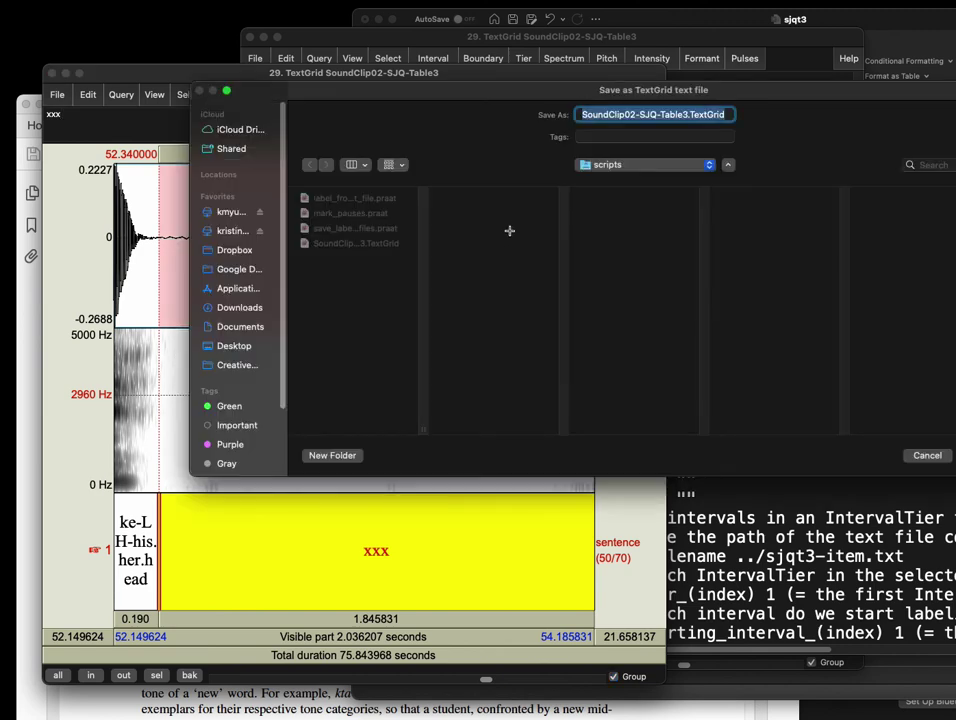
left_click(625, 164)
left_click(628, 182)
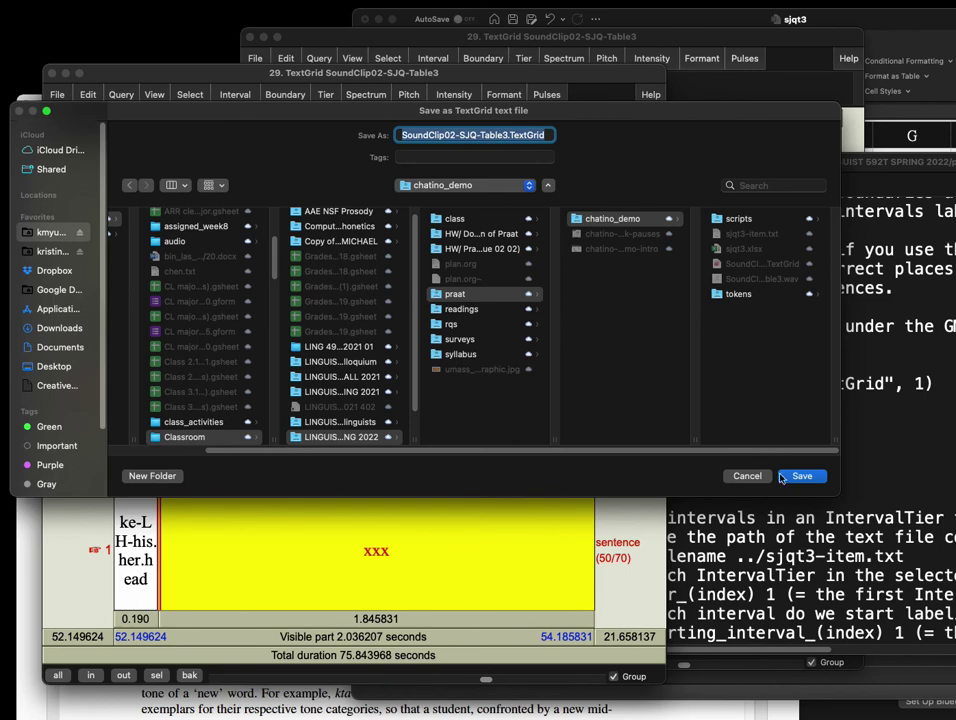
left_click(790, 477)
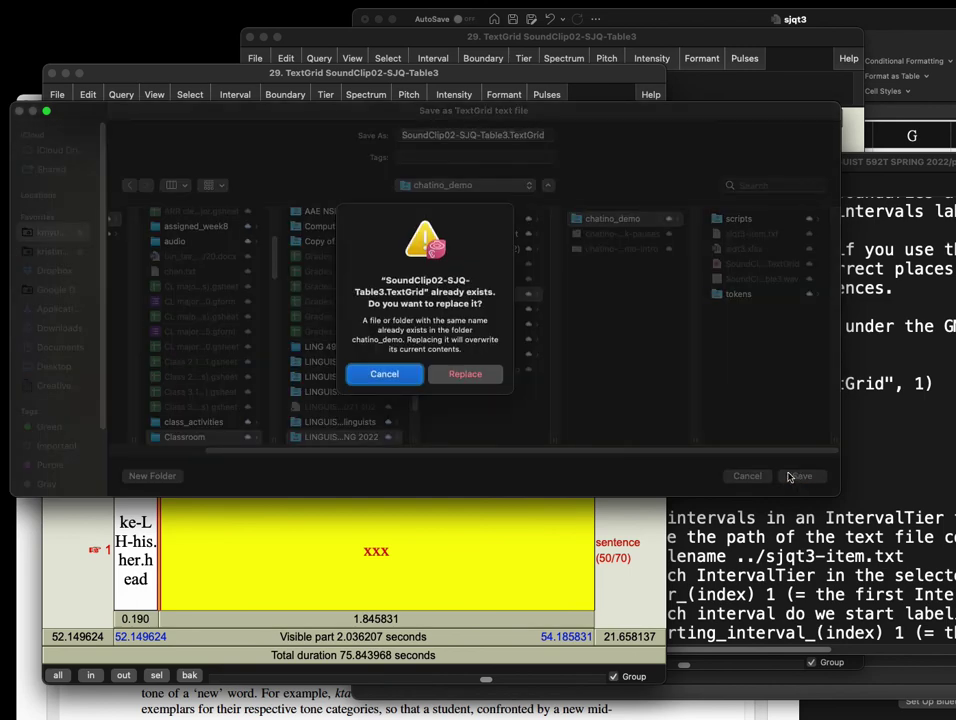
left_click(463, 373)
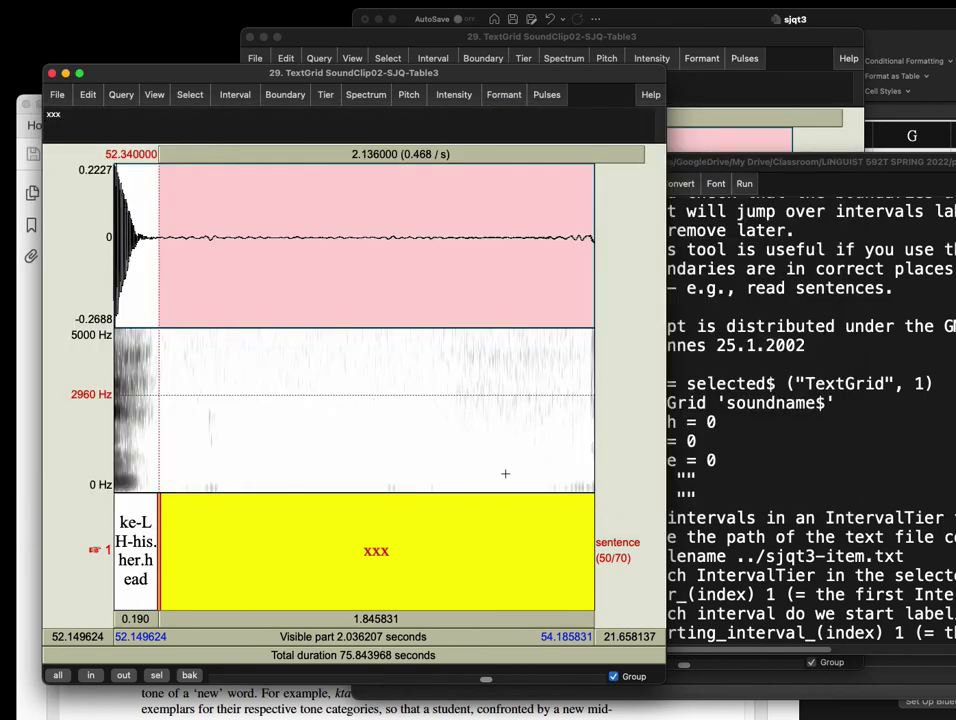
Select the first interval of the recording and search the labels from there for will.give.
left_click(505, 473)
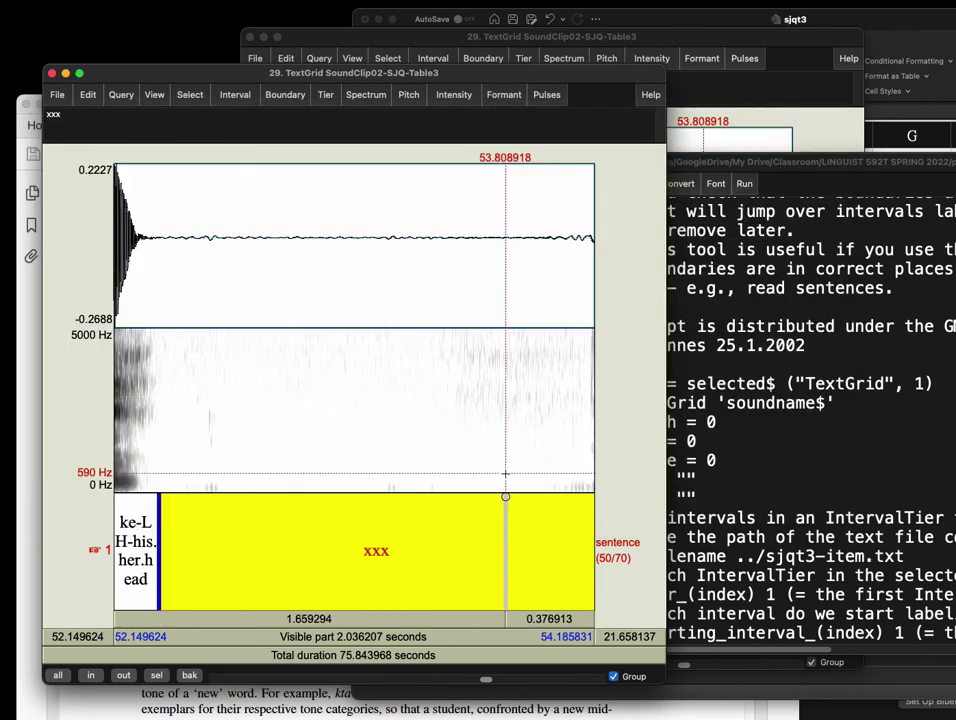
key("super+a")
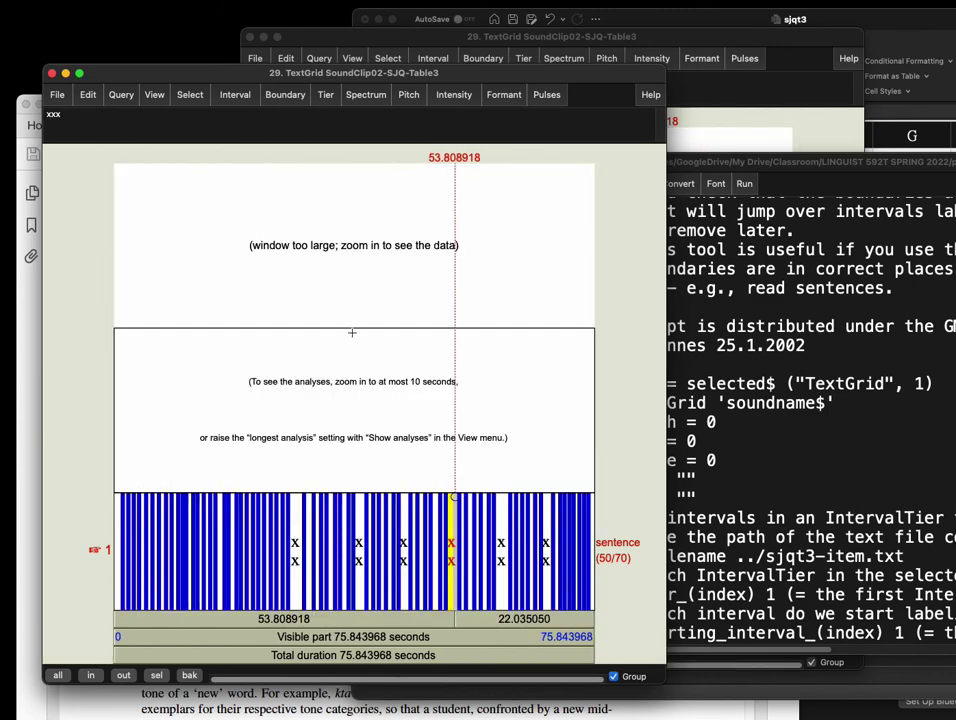
left_click_drag(345, 300, 367, 275)
key("super+n")
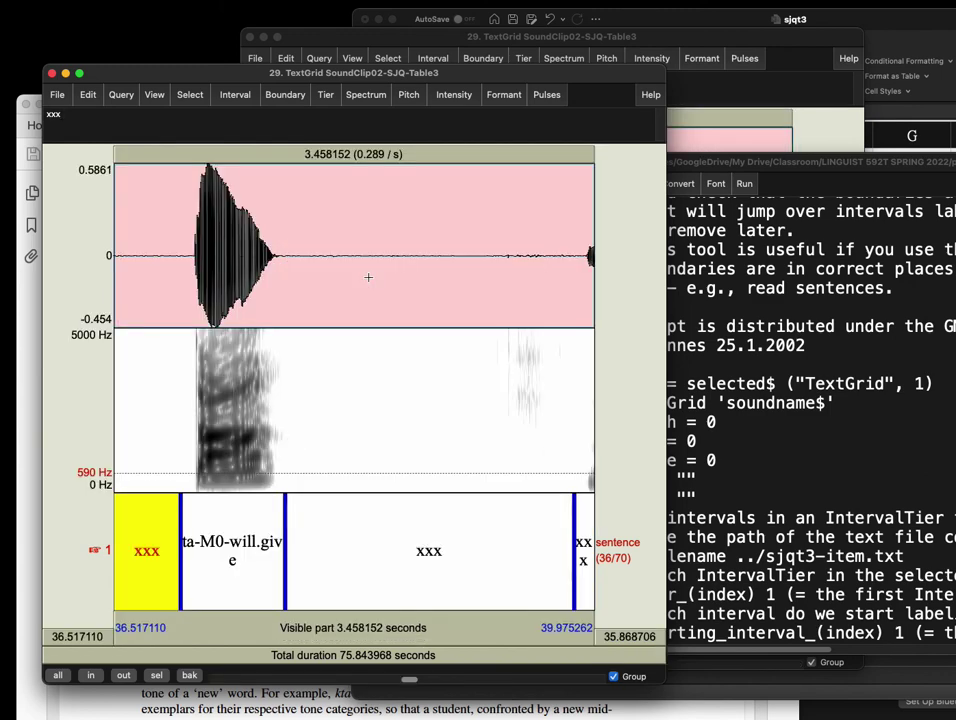
left_click_drag(411, 678, 216, 678)
left_click(235, 505)
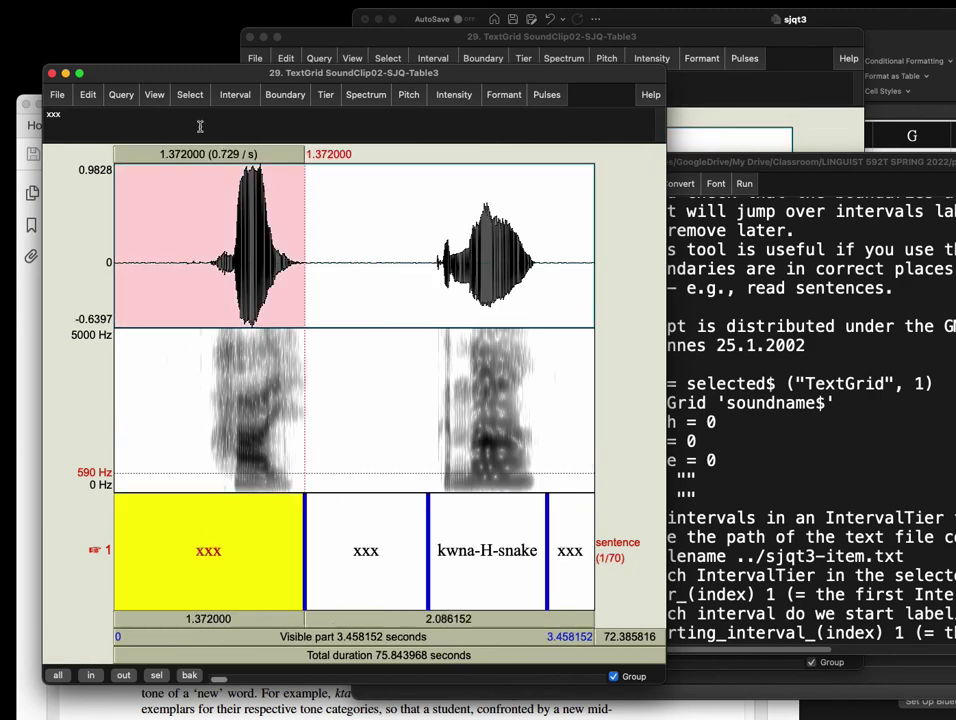
left_click(88, 95)
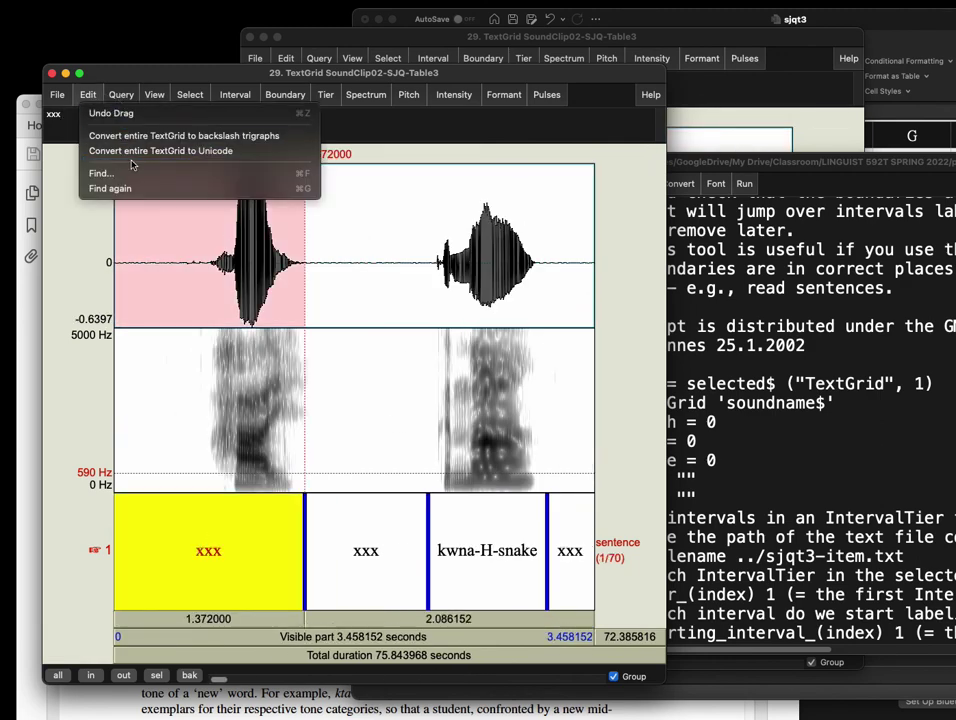
left_click(101, 173)
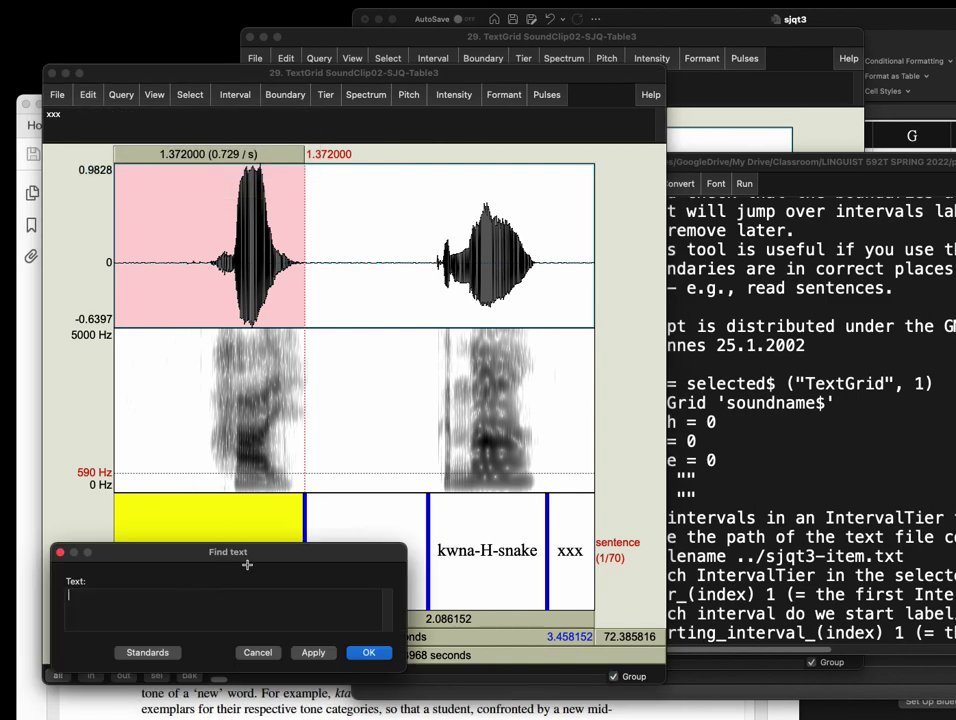
type("w")
key("Return")
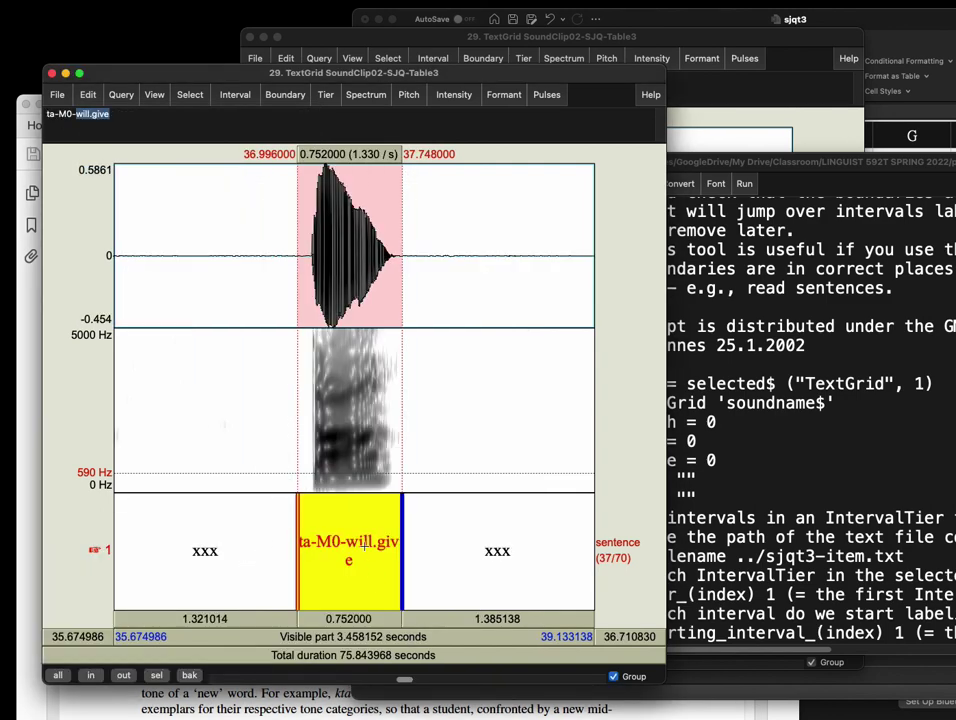
Step through the intervals from the pause after ta-M0-will.give to ta-LH-shrimp, reviewing the labels and boundaries.
left_click(494, 545)
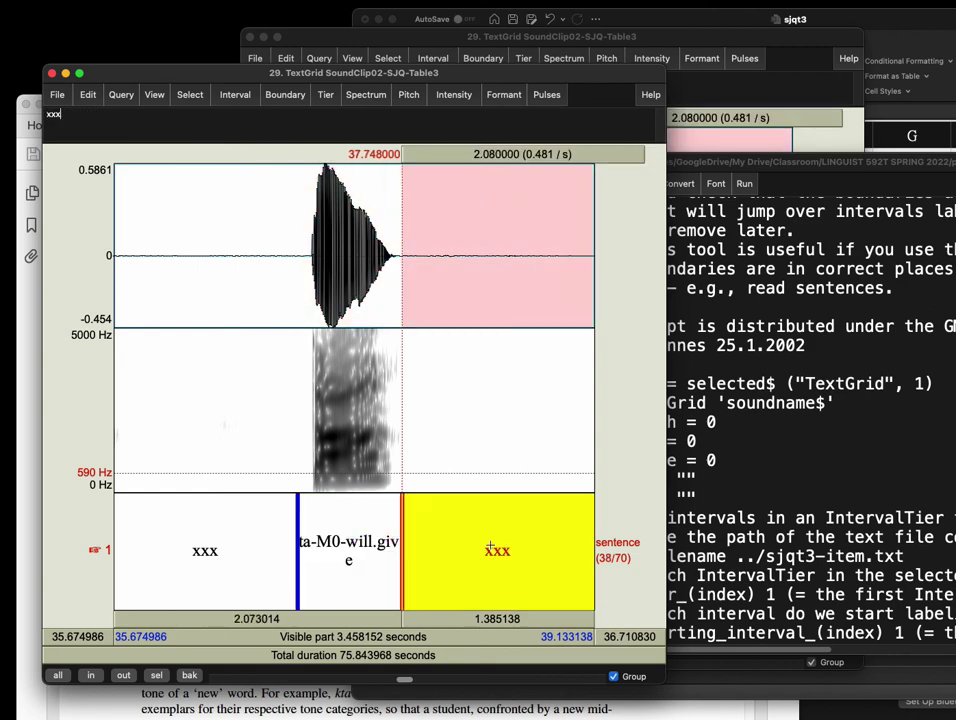
key("alt+Right")
key("alt+Right")
key("alt+Right")
key("alt+Right")
key("alt+Right")
key("alt+Right")
key("alt+Right")
key("alt+Right")
key("alt+Right")
key("alt+Right")
key("alt+Right")
key("alt+Right")
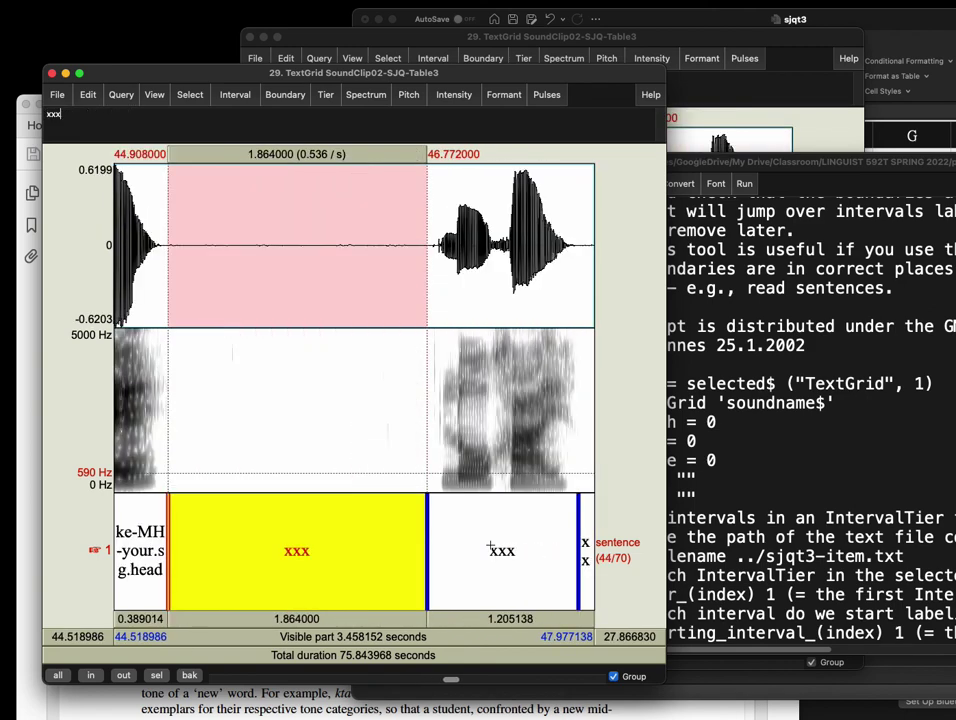
key("alt+Right")
key("alt+Left")
key("alt+Left")
key("alt+Left")
key("alt+Left")
key("alt+Left")
key("alt+Left")
key("alt+Right")
key("alt+Right")
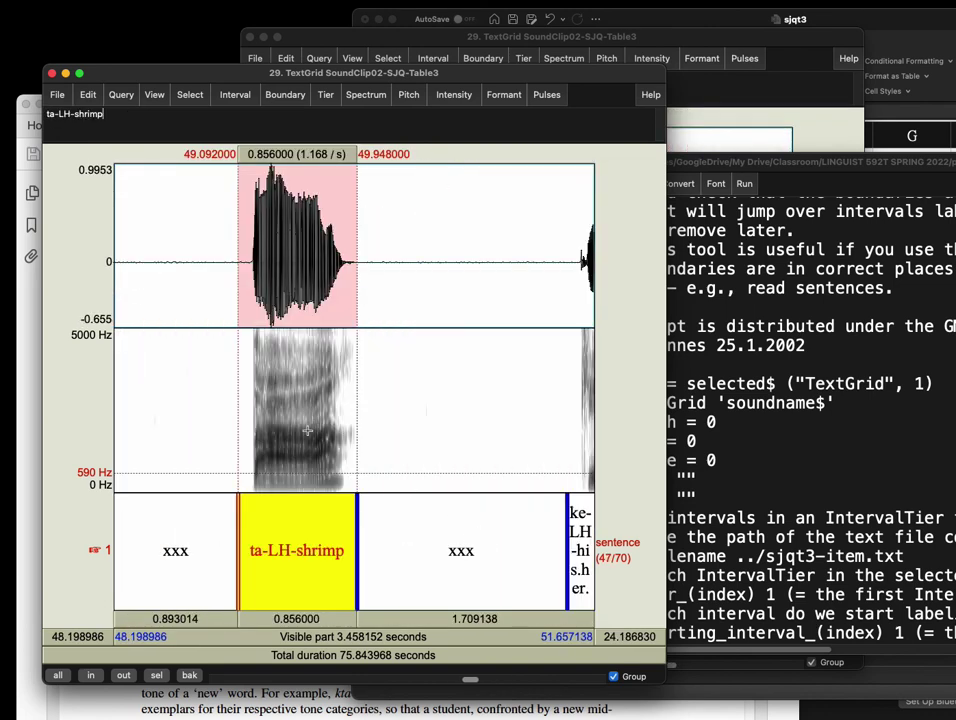